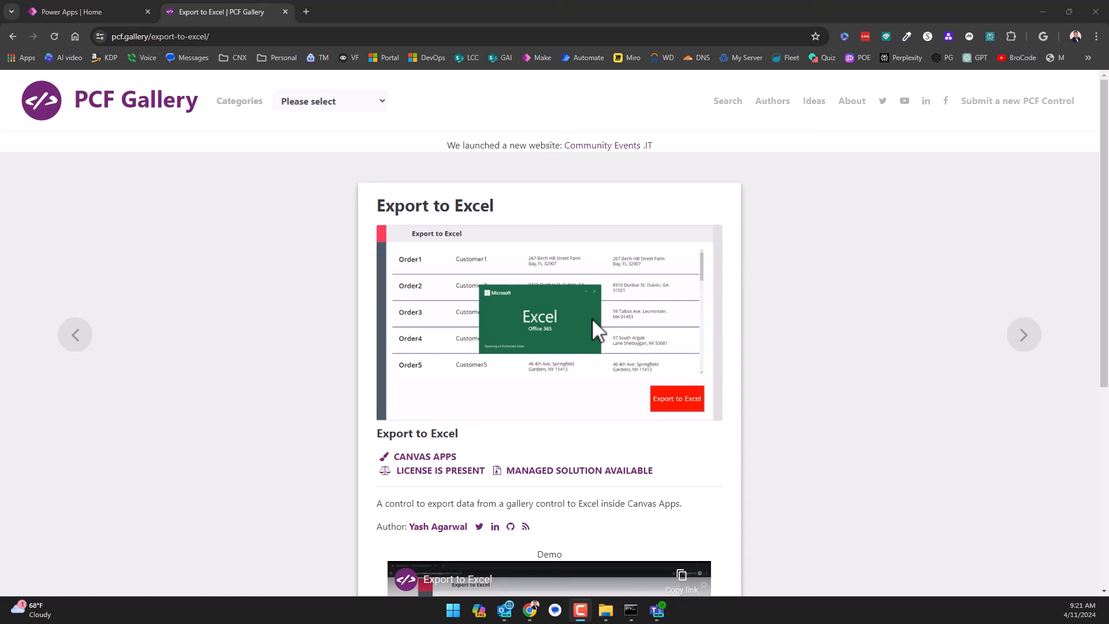
Open the GitHub repository of the Export to Excel control from its PCF Gallery page and display the clone and download options.
{"action": "scroll", "coordinate": [594, 322], "scroll_direction": "down", "scroll_amount": 2}
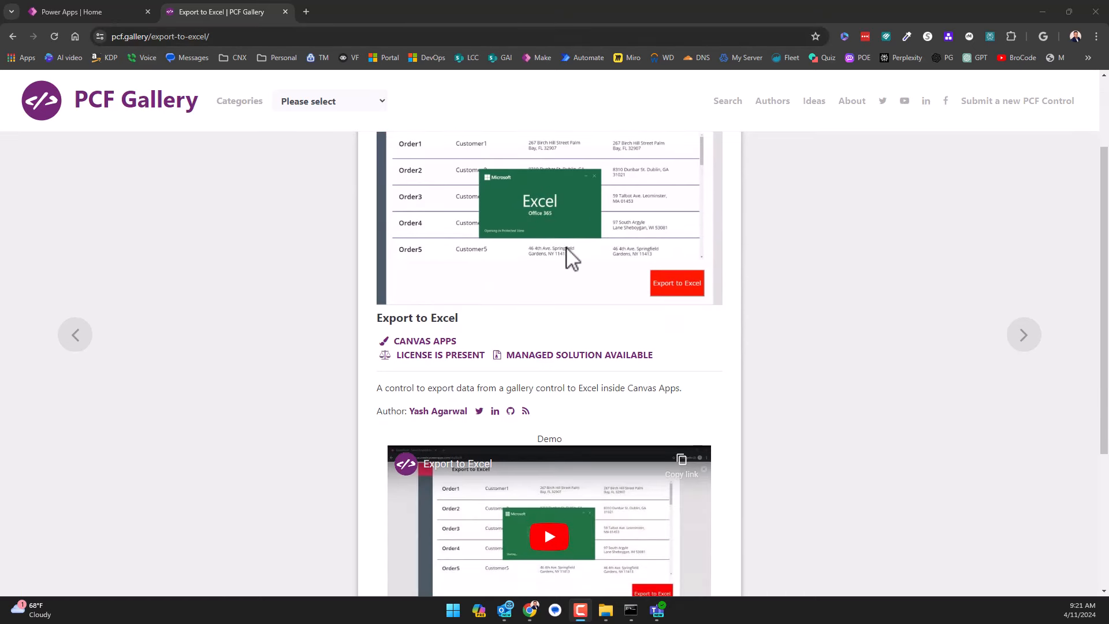
{"action": "scroll", "coordinate": [569, 257], "scroll_direction": "down", "scroll_amount": 4}
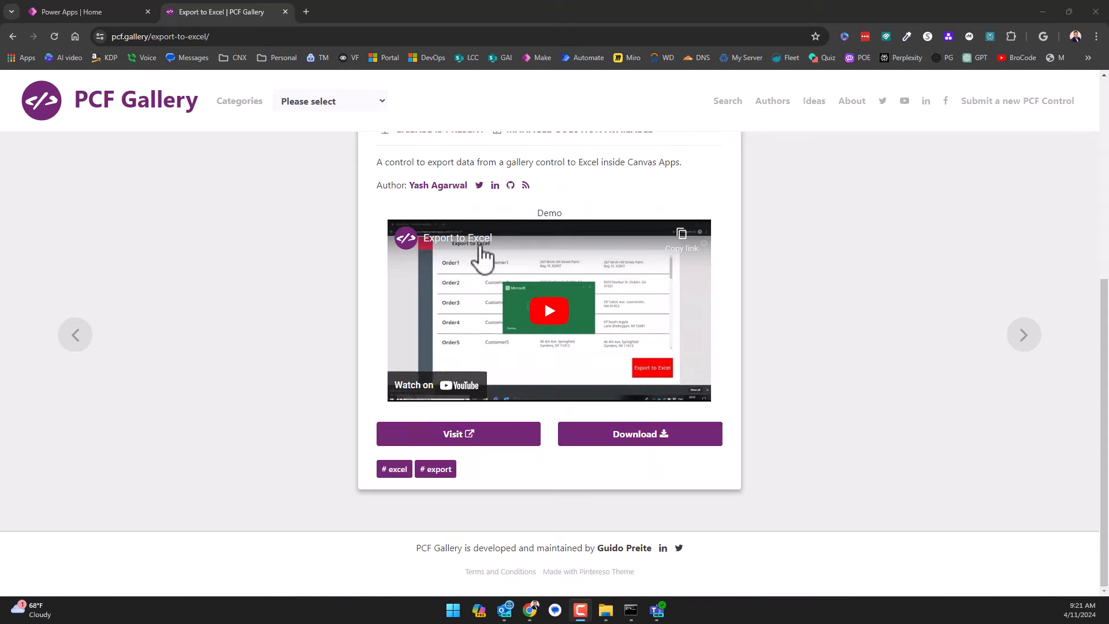
{"action": "scroll", "coordinate": [485, 245], "scroll_direction": "up", "scroll_amount": 6}
{"action": "scroll", "coordinate": [569, 224], "scroll_direction": "down", "scroll_amount": 6}
{"action": "left_click", "coordinate": [644, 442]}
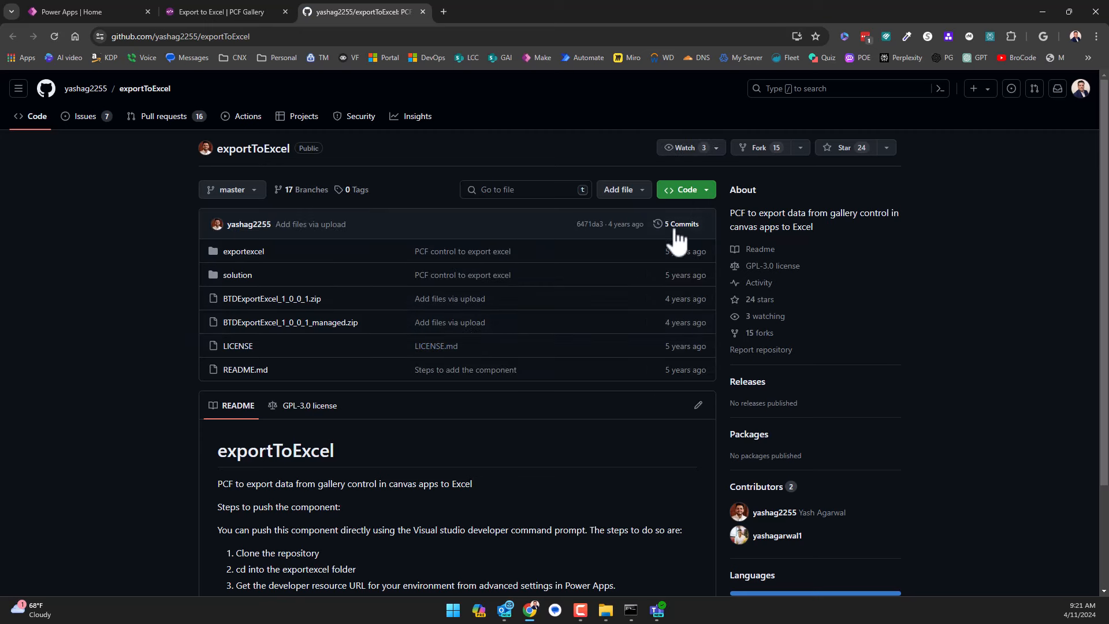
{"action": "left_click", "coordinate": [683, 194]}
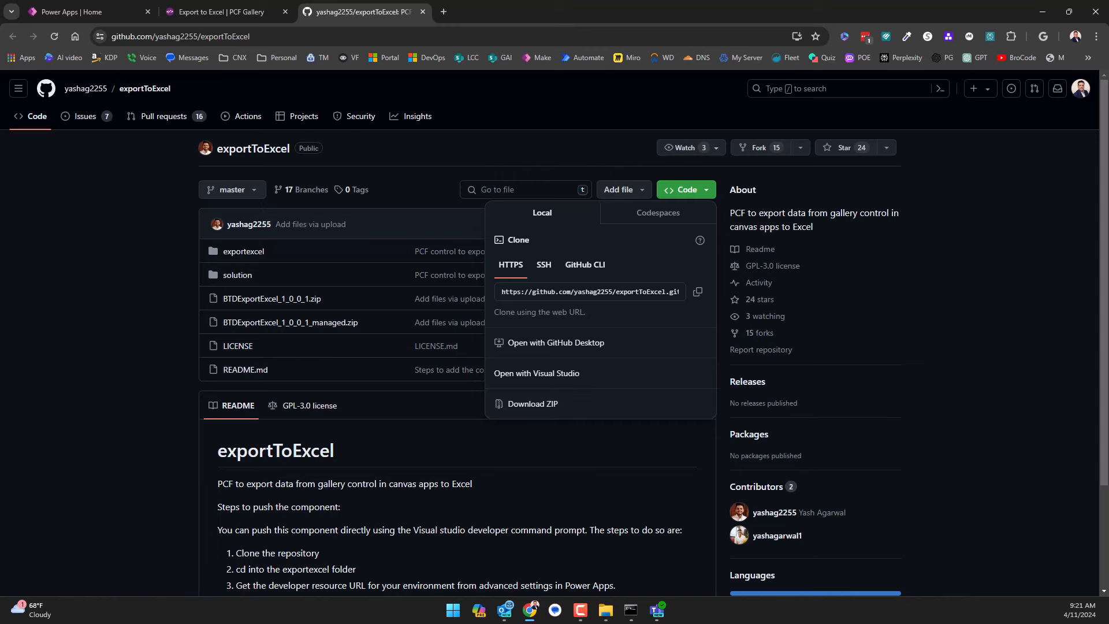
Look at the unmanaged and managed solution zip files in the local exportToExcel folder.
{"action": "left_click_drag", "start_coordinate": [0, 190], "coordinate": [569, 86]}
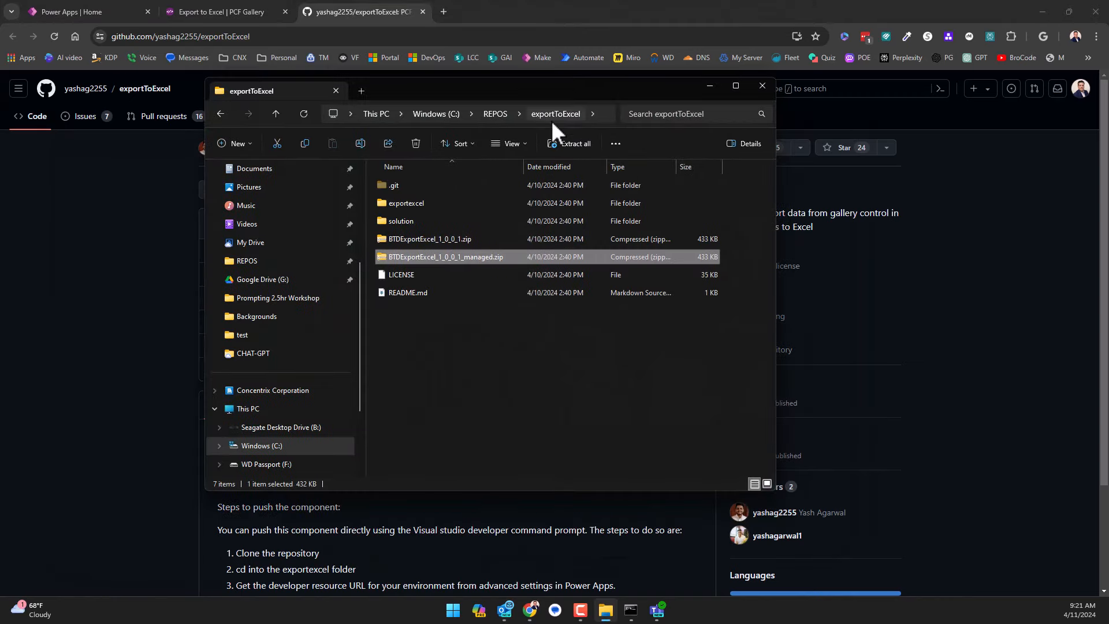
{"action": "left_click", "coordinate": [560, 418]}
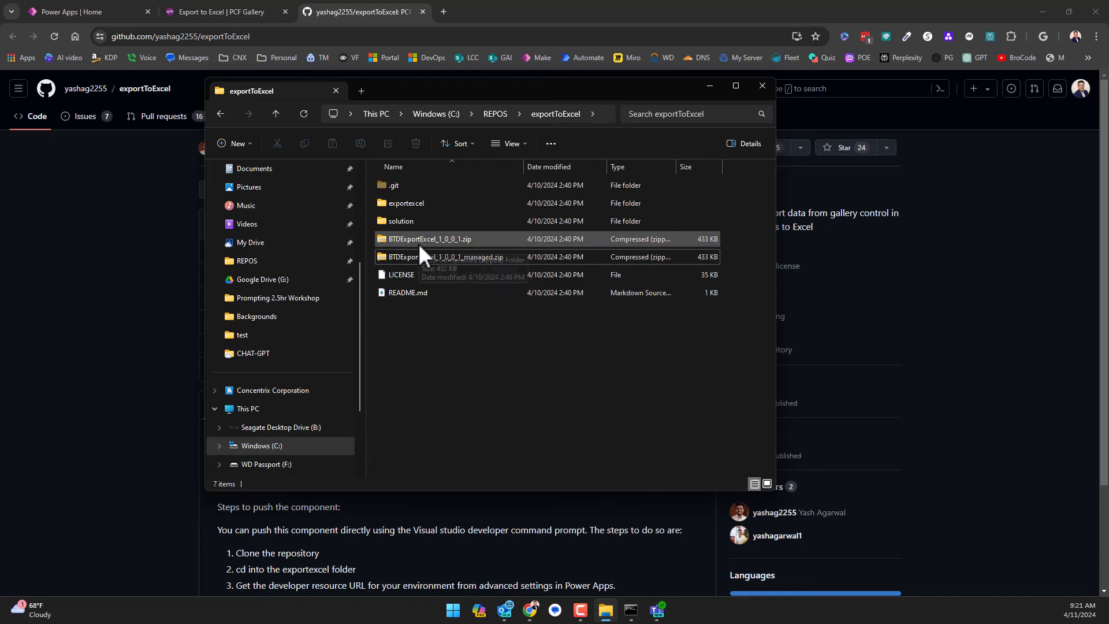
{"action": "left_click", "coordinate": [403, 243]}
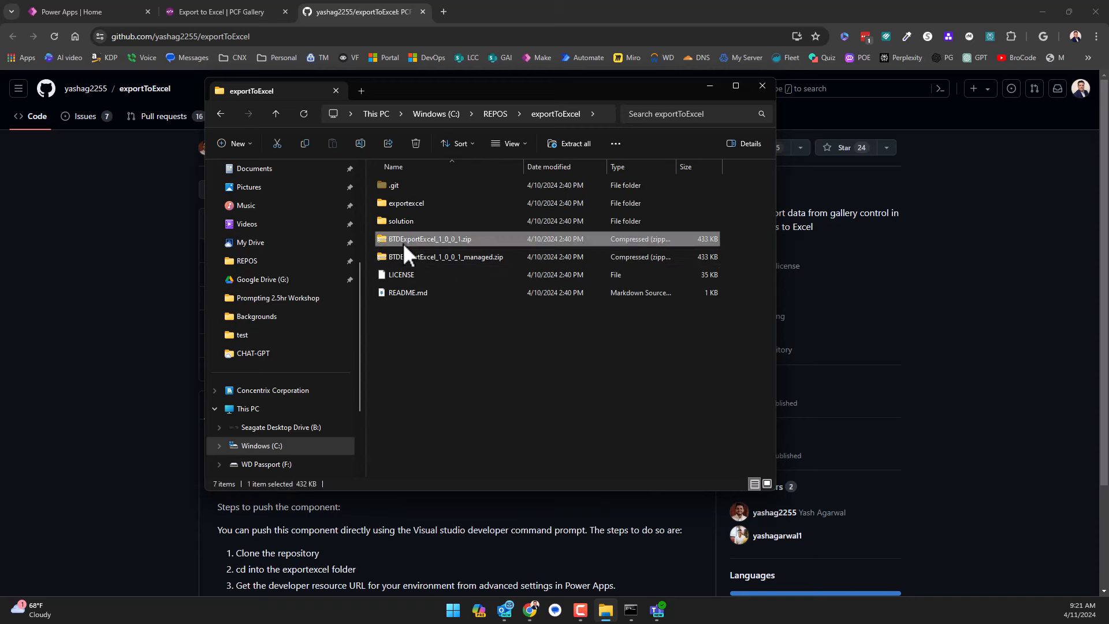
{"action": "left_click", "coordinate": [462, 260]}
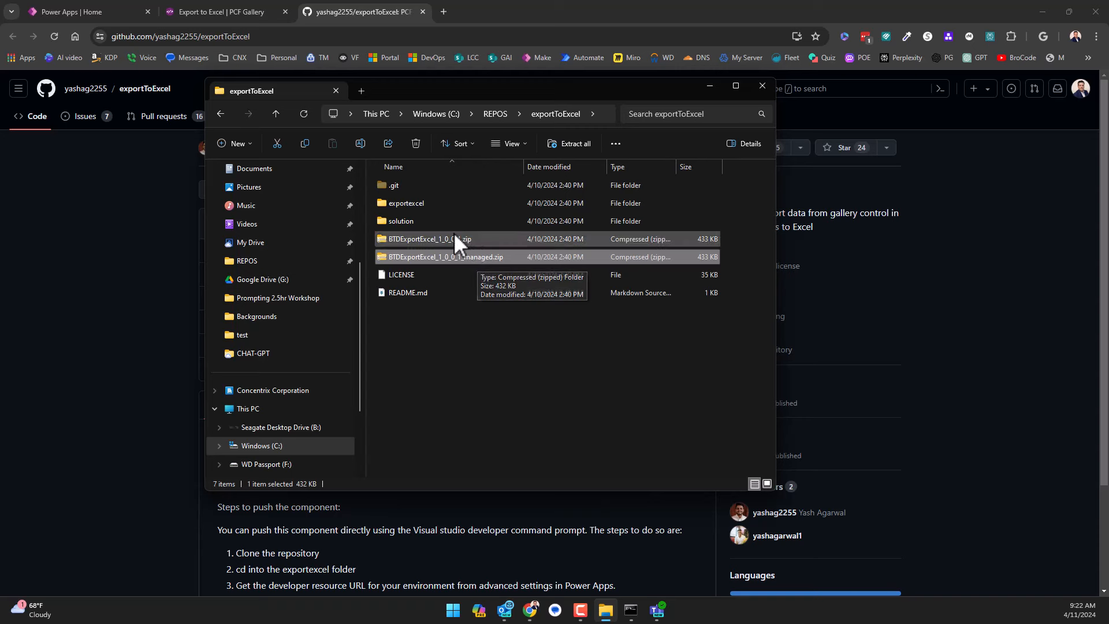
{"action": "left_click", "coordinate": [439, 237]}
{"action": "left_click", "coordinate": [443, 258]}
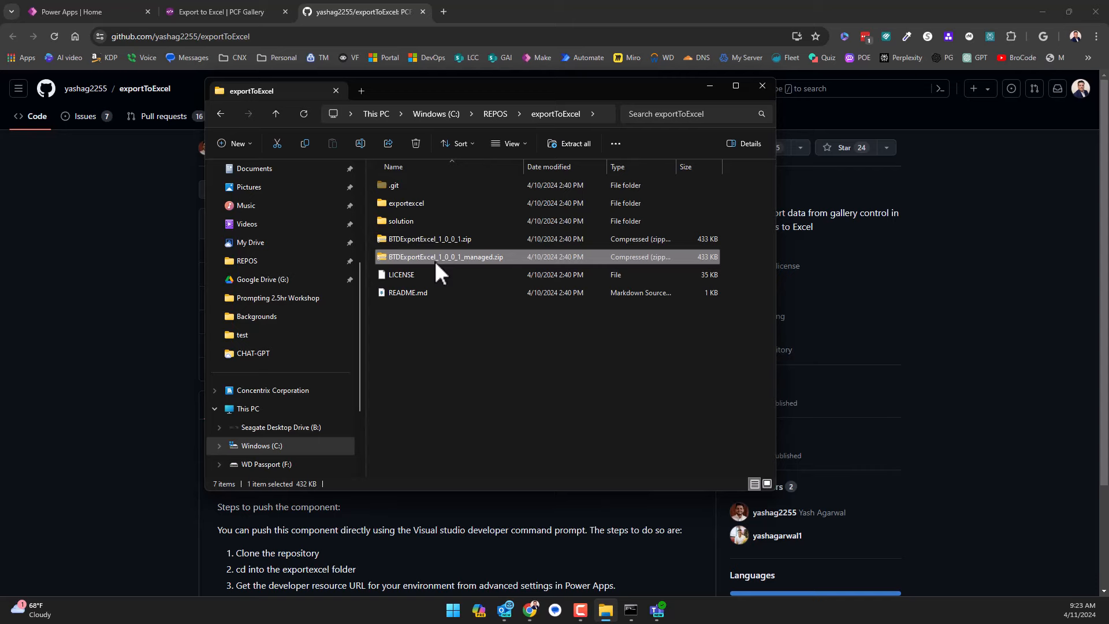
{"action": "left_click", "coordinate": [710, 86]}
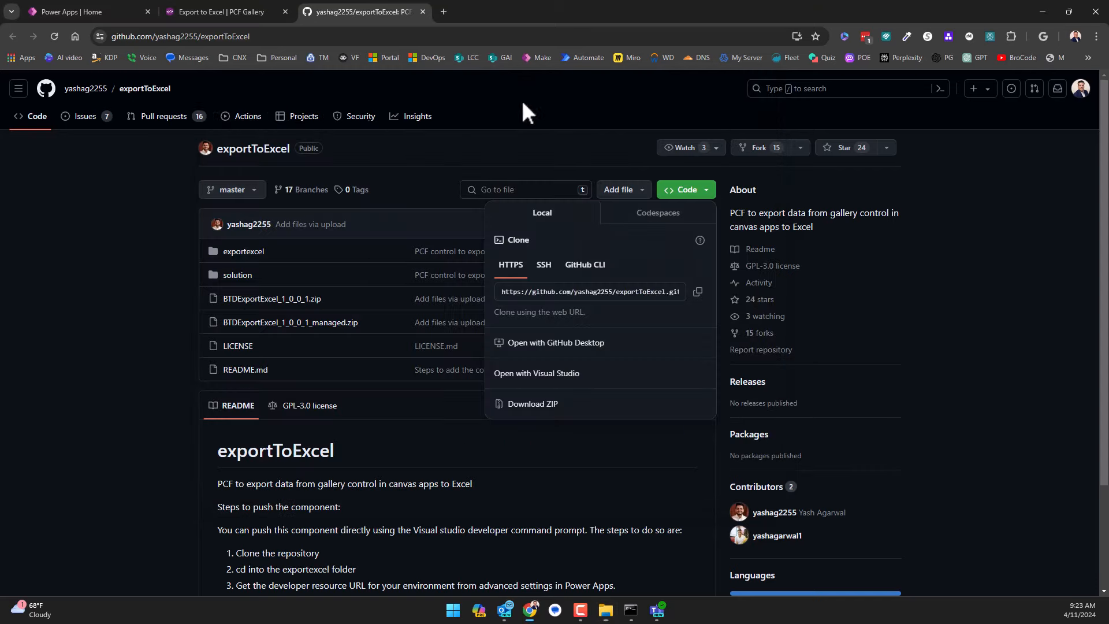
Switch to Power Apps and import the managed solution from BTDExportExcel_1_0_0_1_managed.zip.
{"action": "left_click", "coordinate": [110, 9]}
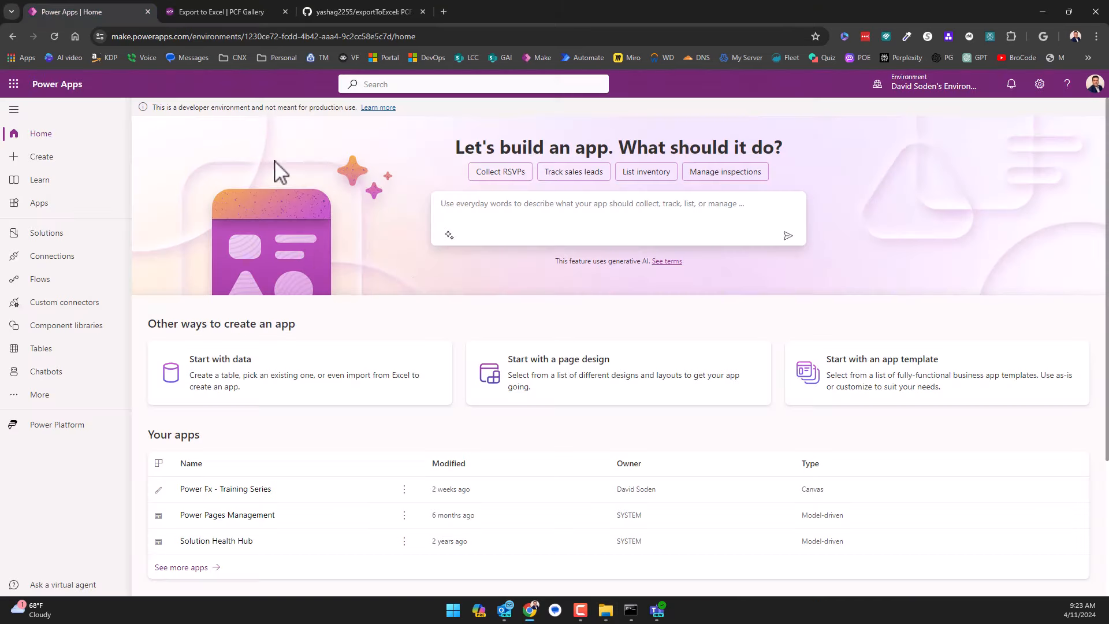
{"action": "left_click", "coordinate": [46, 236]}
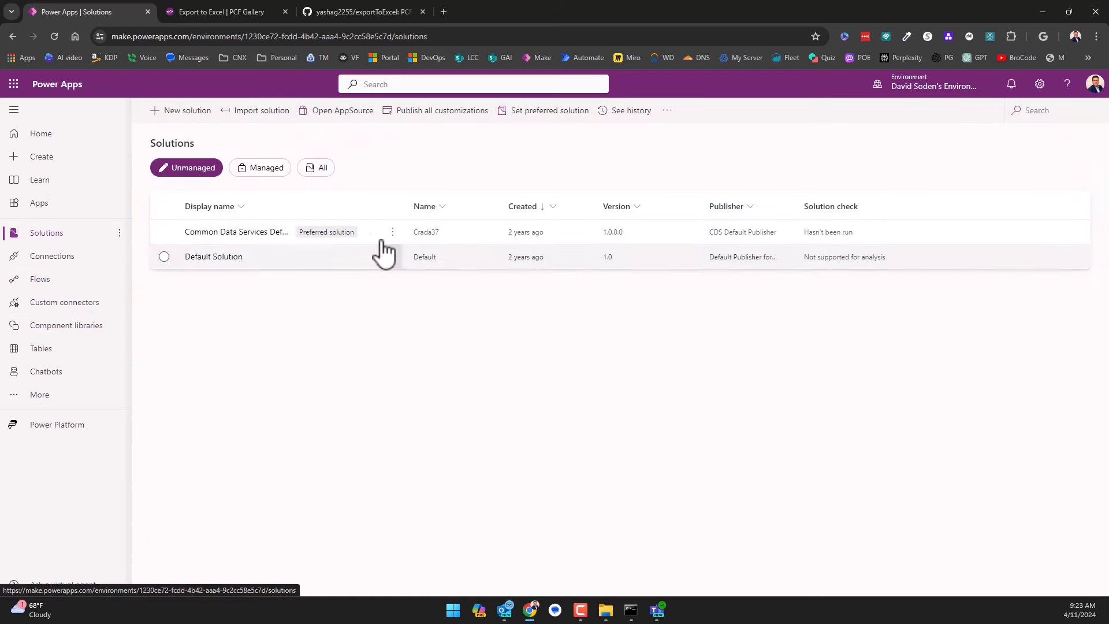
{"action": "left_click", "coordinate": [262, 116]}
{"action": "left_click", "coordinate": [748, 184]}
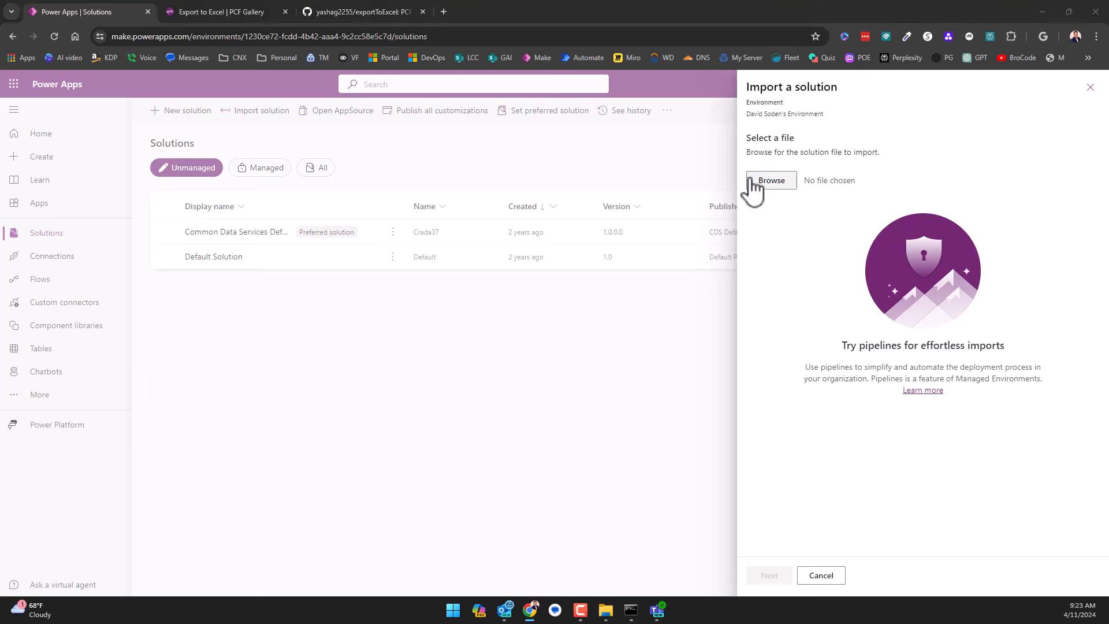
{"action": "left_click", "coordinate": [201, 166]}
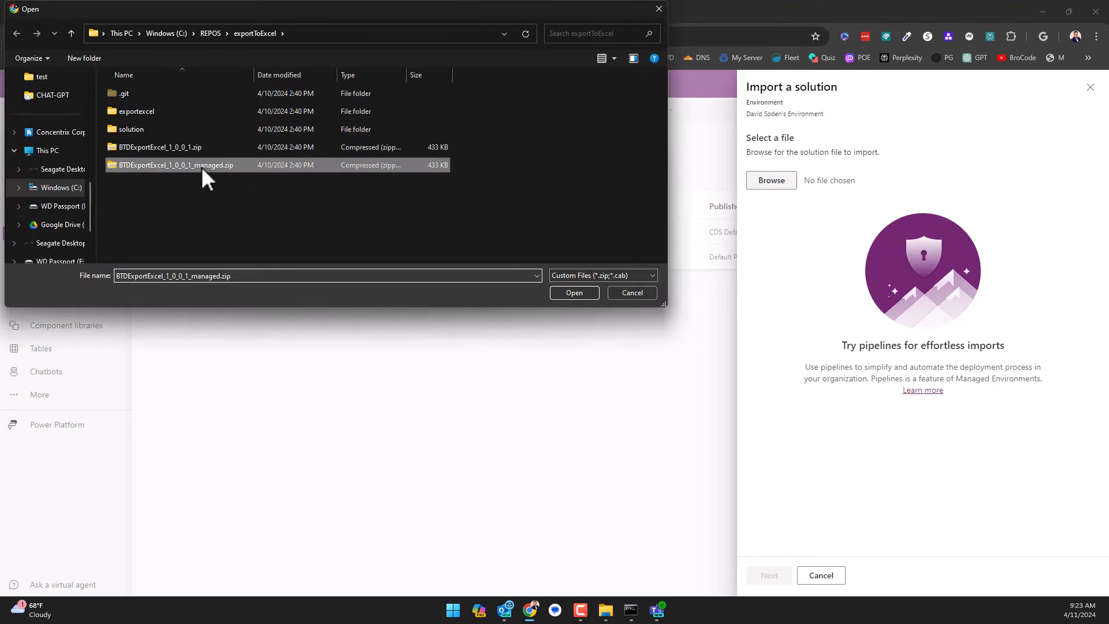
{"action": "left_click", "coordinate": [555, 295]}
{"action": "left_click", "coordinate": [771, 575]}
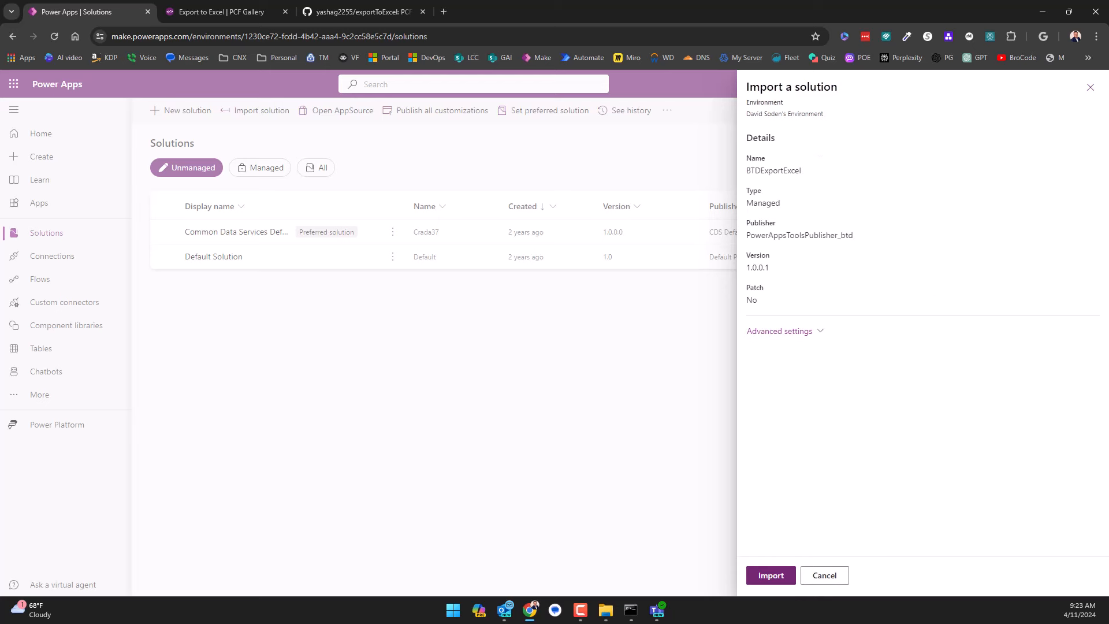
{"action": "left_click", "coordinate": [774, 575]}
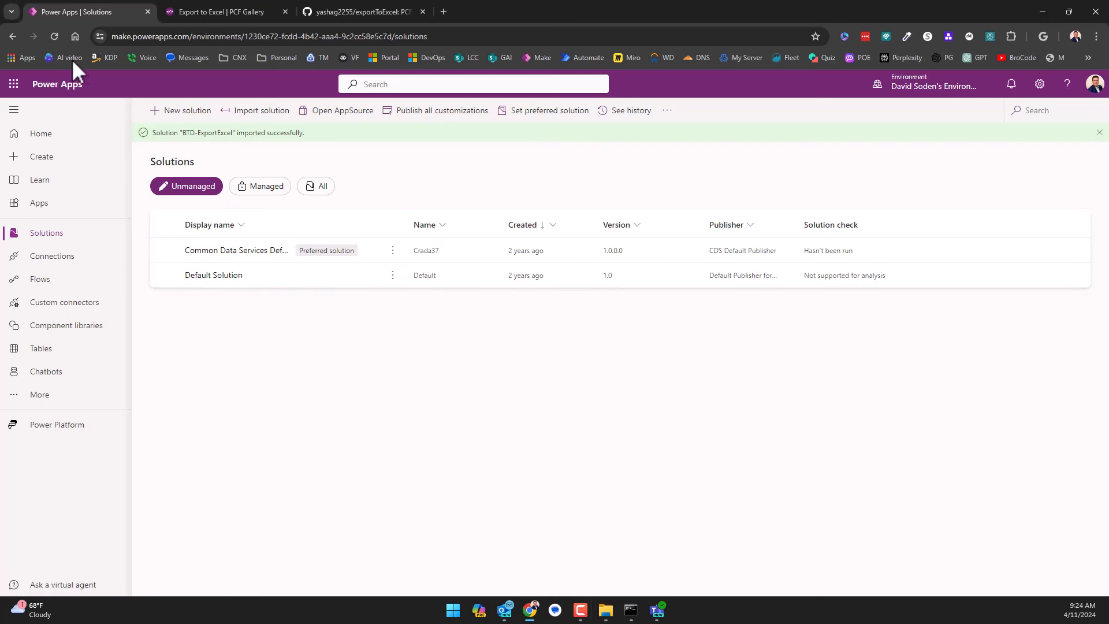
Refresh the solutions page and list all solutions to check for the imported Export to Excel solution.
{"action": "left_click", "coordinate": [54, 36]}
{"action": "left_click", "coordinate": [269, 186]}
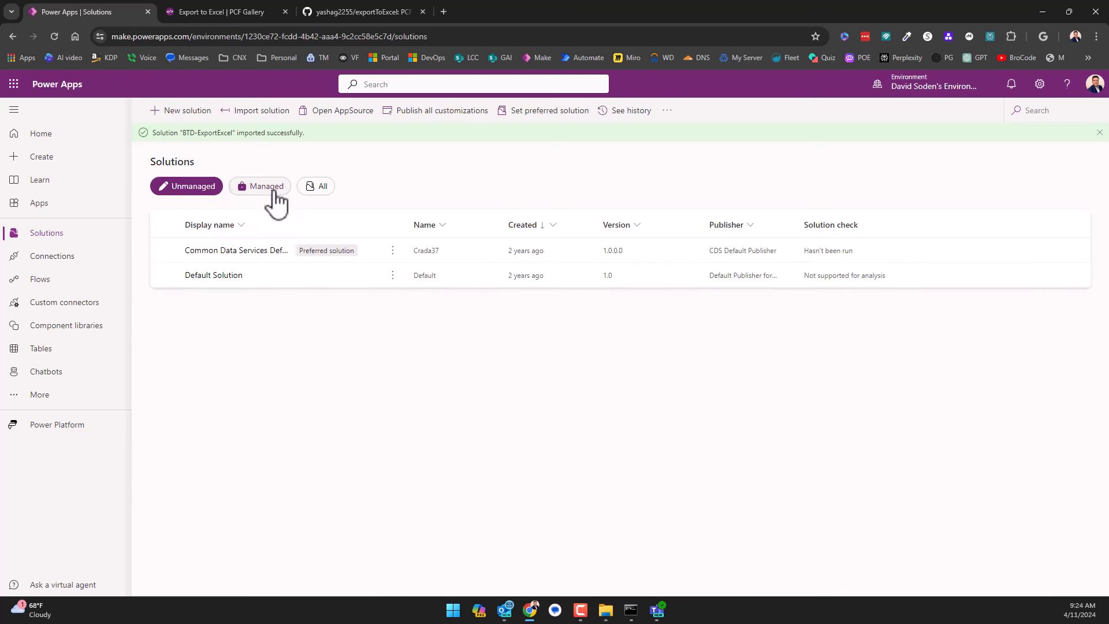
{"action": "left_click", "coordinate": [325, 187]}
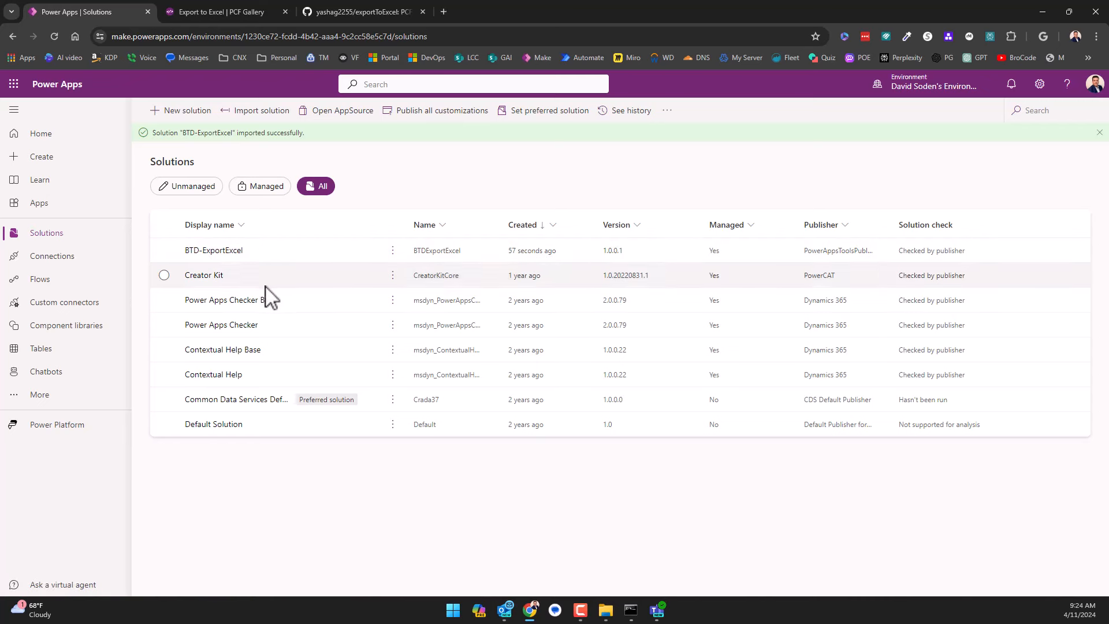
Open the Contact table in Power Apps and look through its columns and data.
{"action": "left_click", "coordinate": [45, 205]}
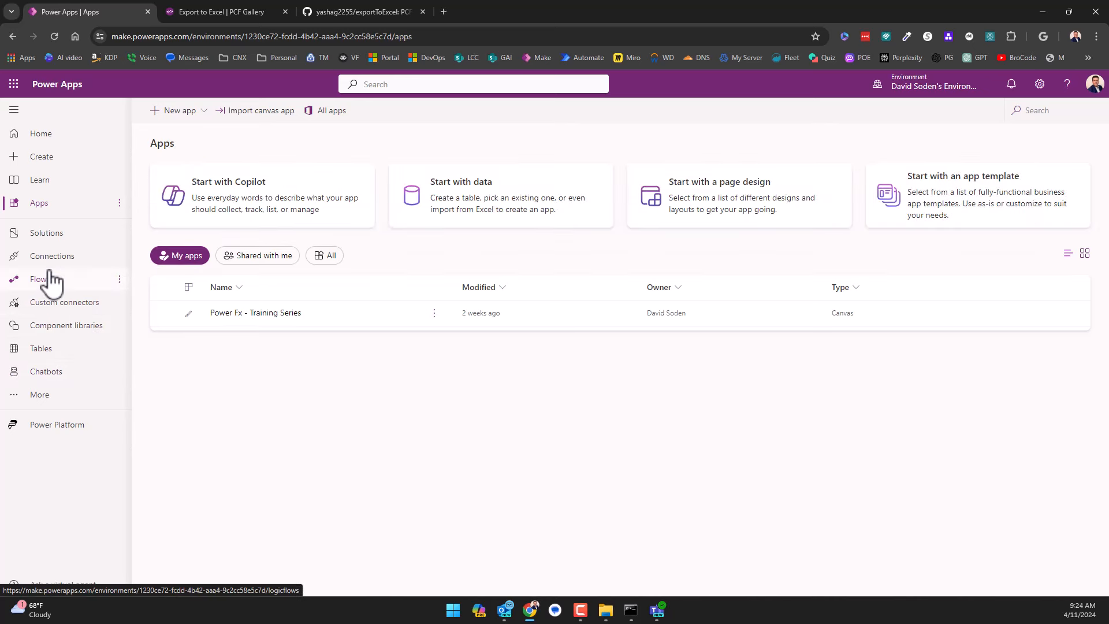
{"action": "left_click", "coordinate": [52, 348]}
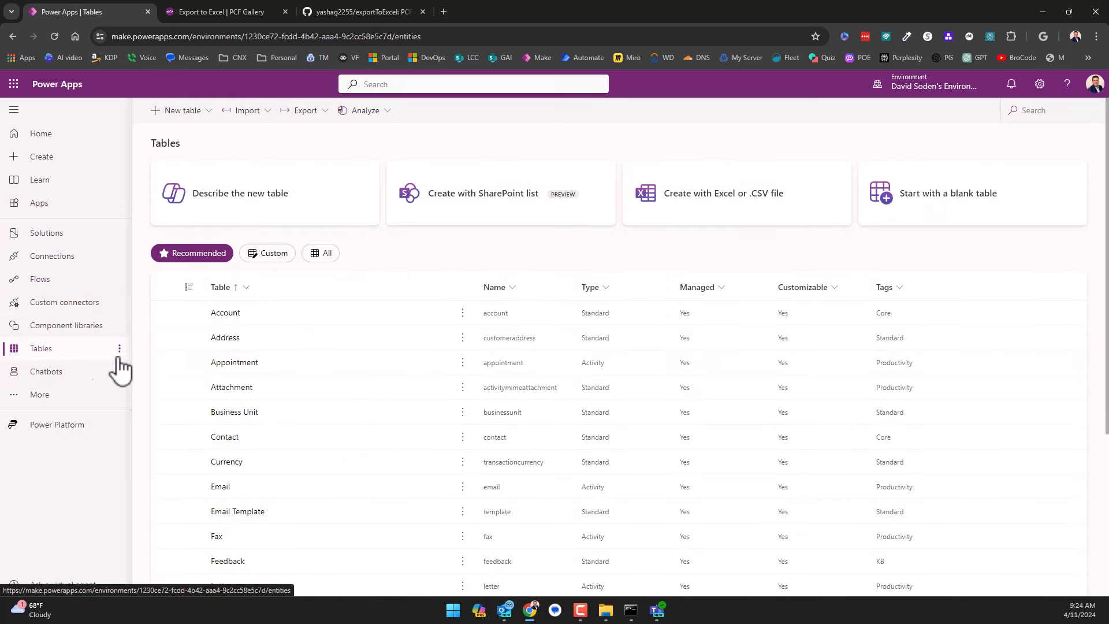
{"action": "left_click", "coordinate": [234, 441]}
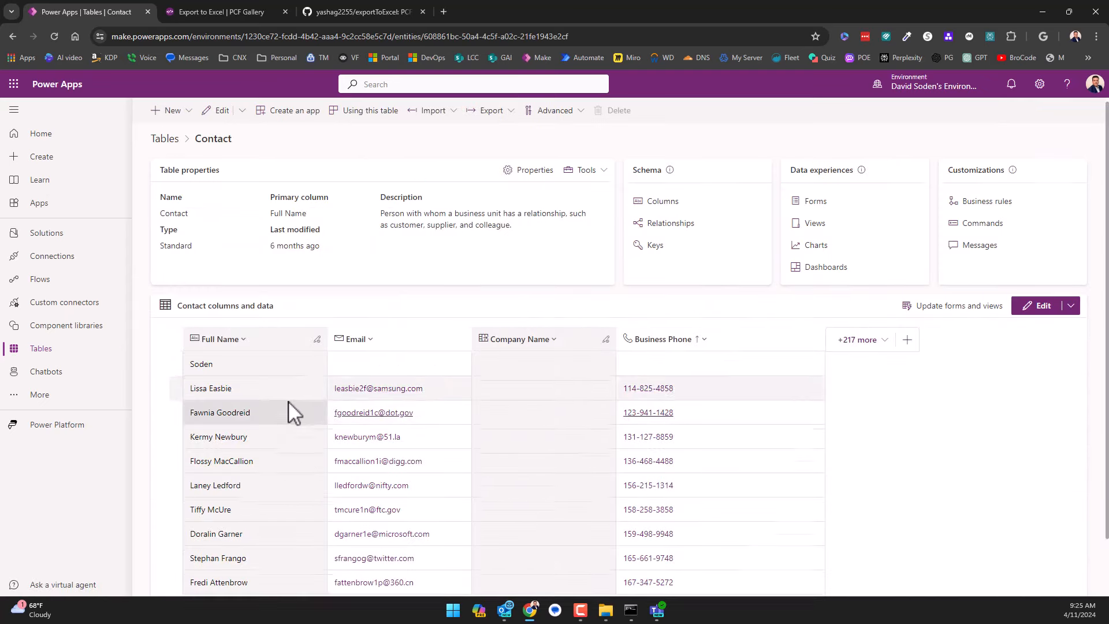
{"action": "scroll", "coordinate": [298, 405], "scroll_direction": "down", "scroll_amount": 2}
{"action": "scroll", "coordinate": [306, 413], "scroll_direction": "up", "scroll_amount": 1}
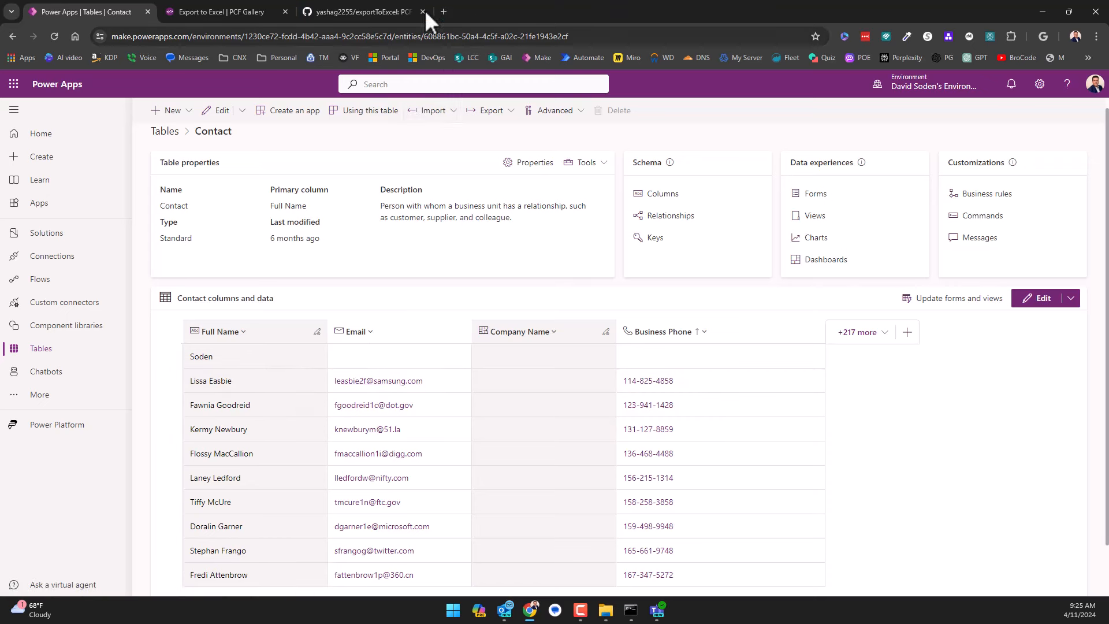
Open Mockaroo in a new browser tab and view the data types available for the id field.
{"action": "left_click", "coordinate": [448, 5]}
{"action": "type", "text": "m"}
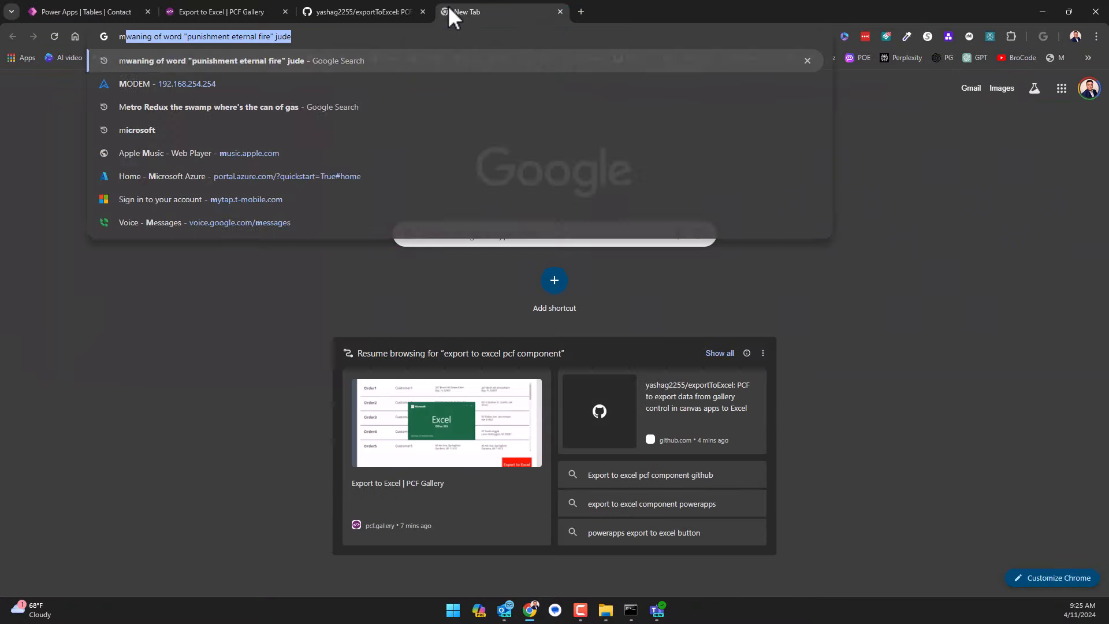
{"action": "type", "text": "ock"}
{"action": "key", "text": "Return"}
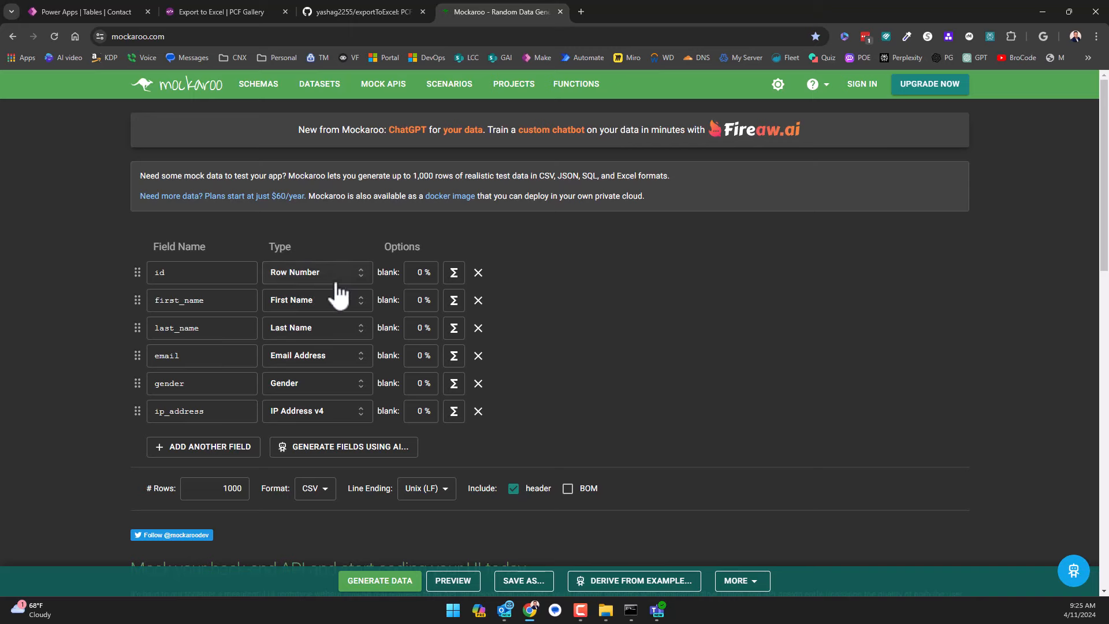
{"action": "left_click", "coordinate": [315, 277]}
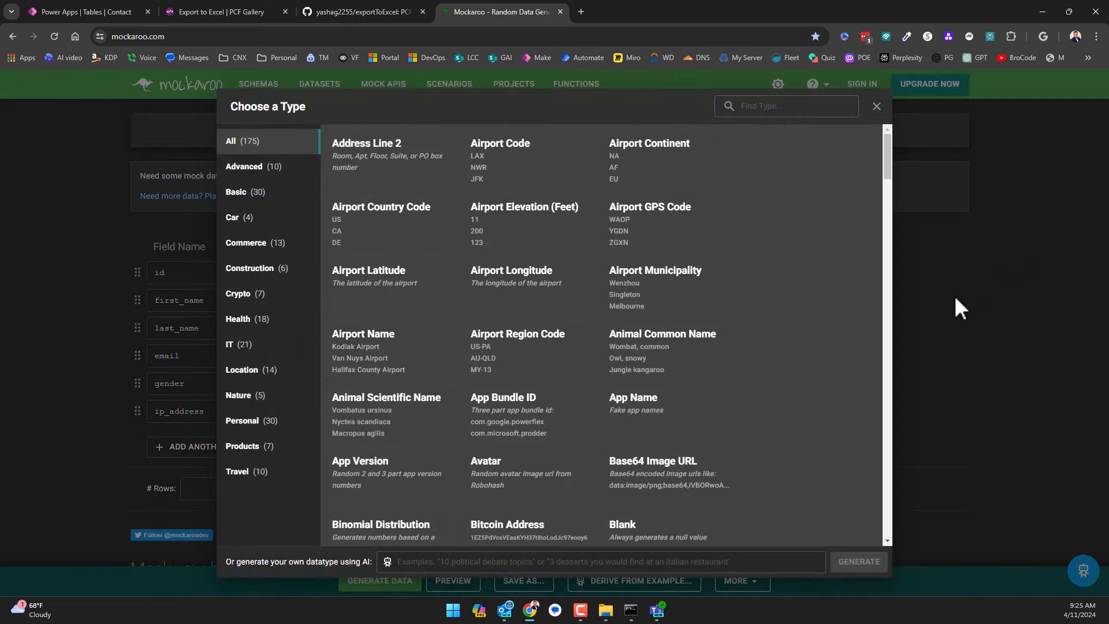
{"action": "left_click", "coordinate": [958, 307]}
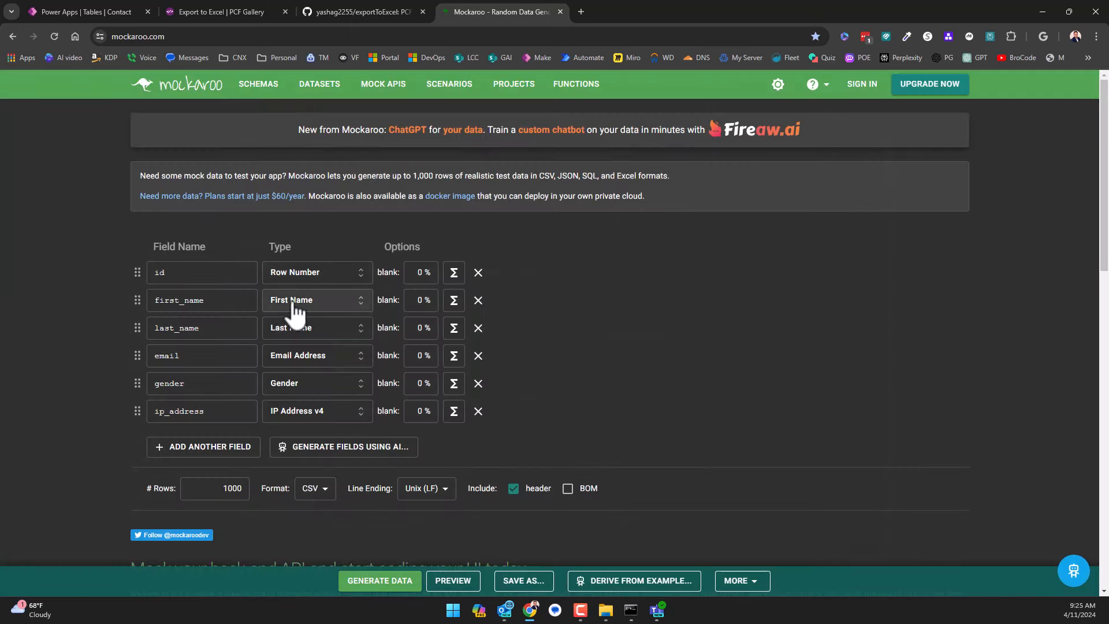
Remove the id, email, gender and ip_address fields from the mock data schema, keeping first_name and last_name.
{"action": "left_click", "coordinate": [478, 272]}
{"action": "left_click", "coordinate": [479, 327]}
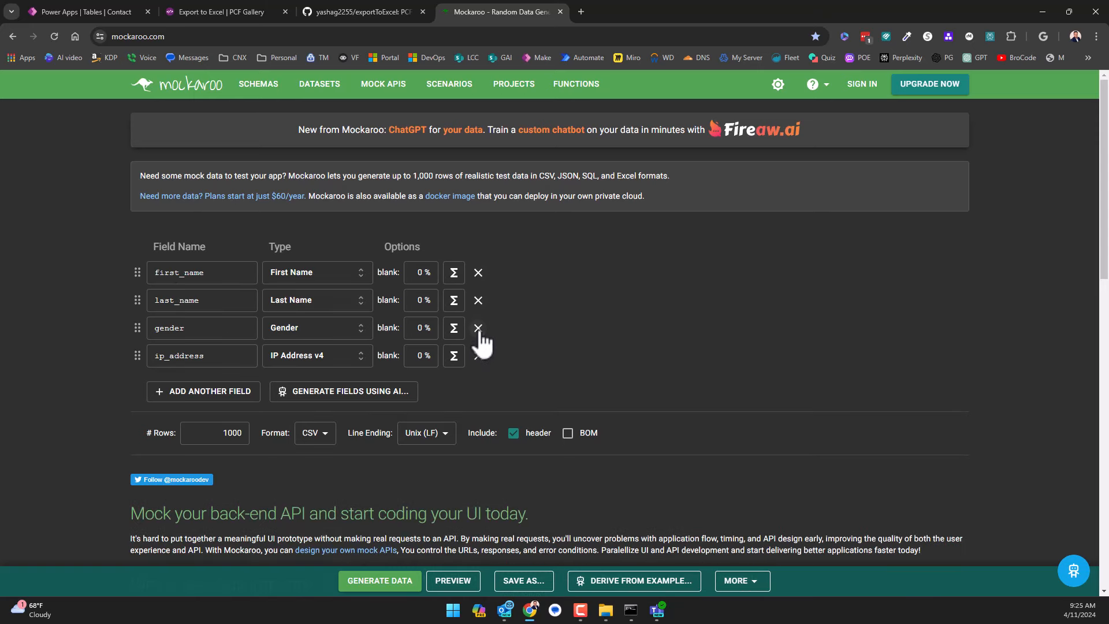
{"action": "left_click", "coordinate": [478, 328]}
{"action": "left_click", "coordinate": [478, 327]}
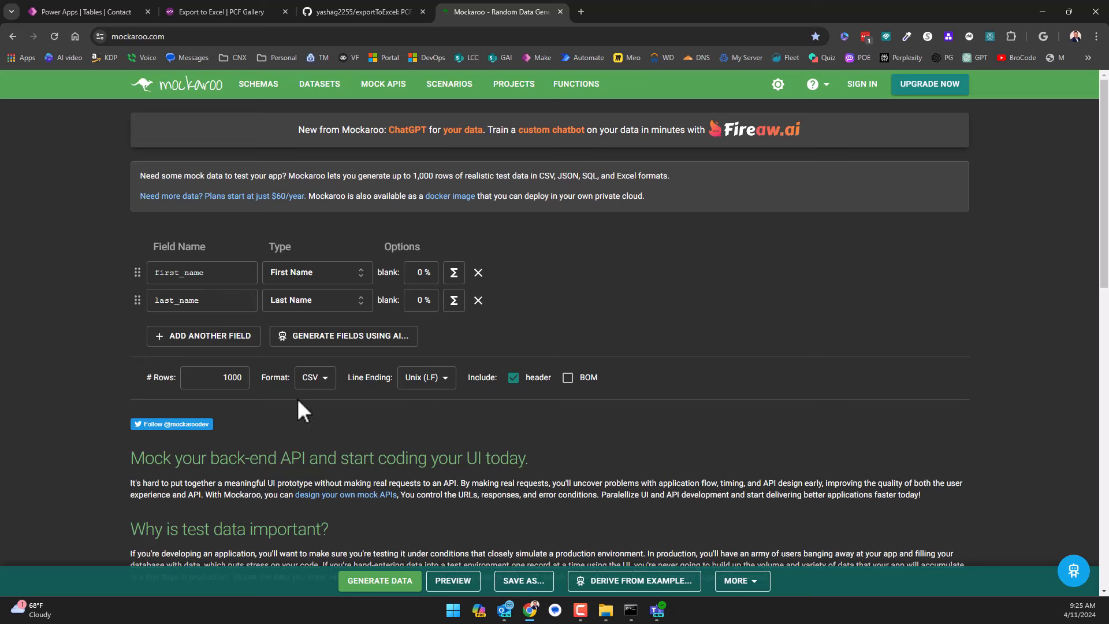
Set the mock data output format to Excel and the number of rows to 200.
{"action": "left_click", "coordinate": [332, 390]}
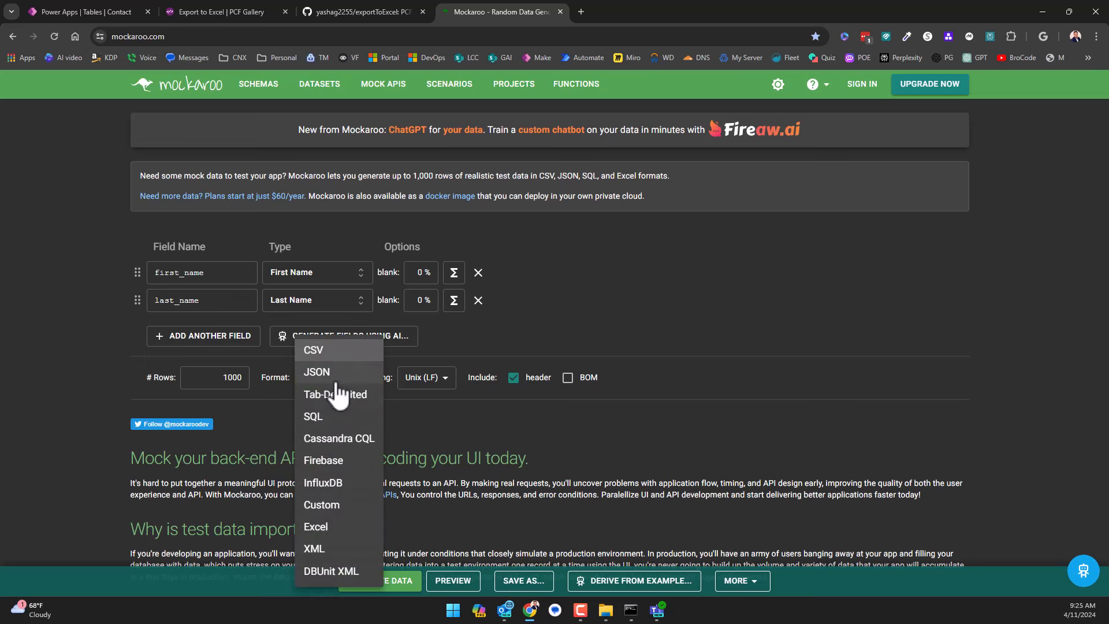
{"action": "left_click", "coordinate": [316, 526]}
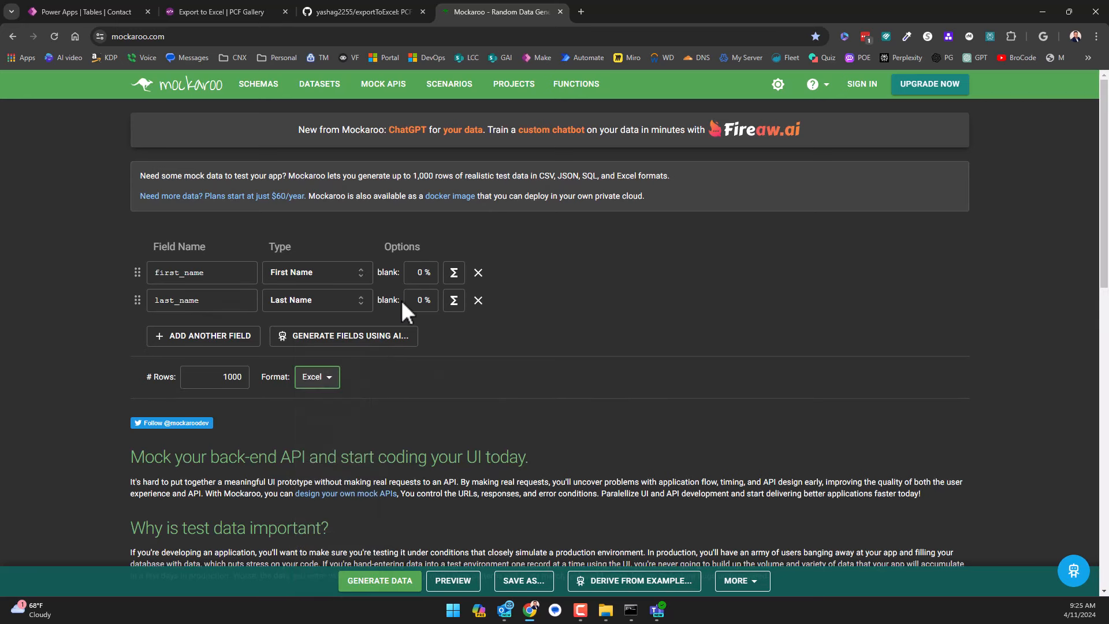
{"action": "key", "text": "shift+Tab"}
{"action": "type", "text": "500"}
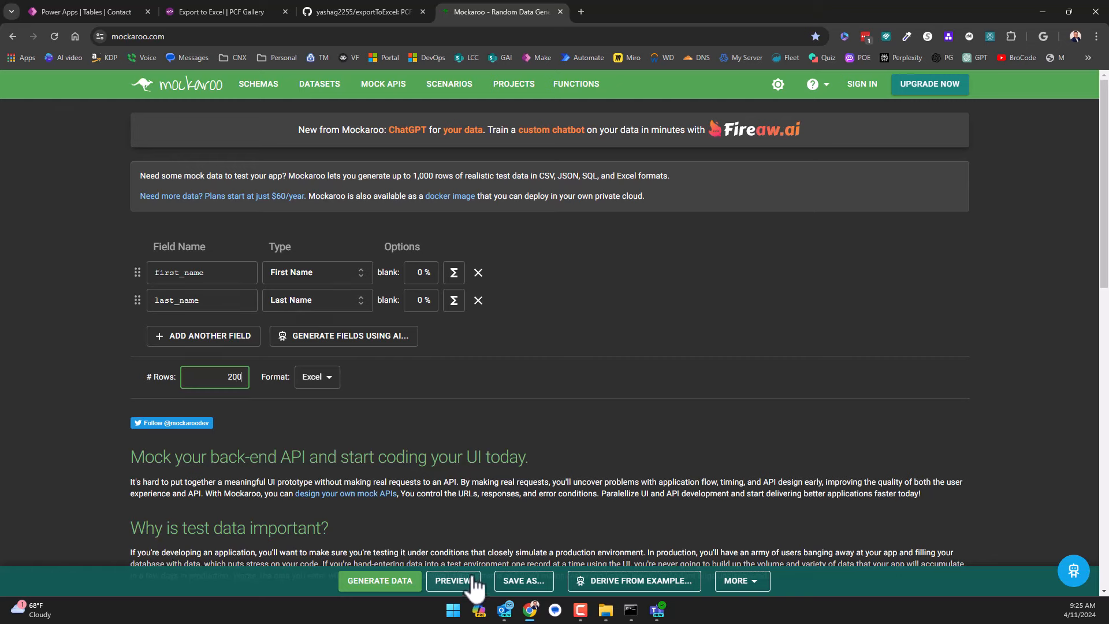
Preview the generated first and last name data, and close the preview.
{"action": "left_click", "coordinate": [453, 580]}
{"action": "scroll", "coordinate": [95, 206], "scroll_direction": "down", "scroll_amount": 3}
{"action": "scroll", "coordinate": [430, 262], "scroll_direction": "down", "scroll_amount": 3}
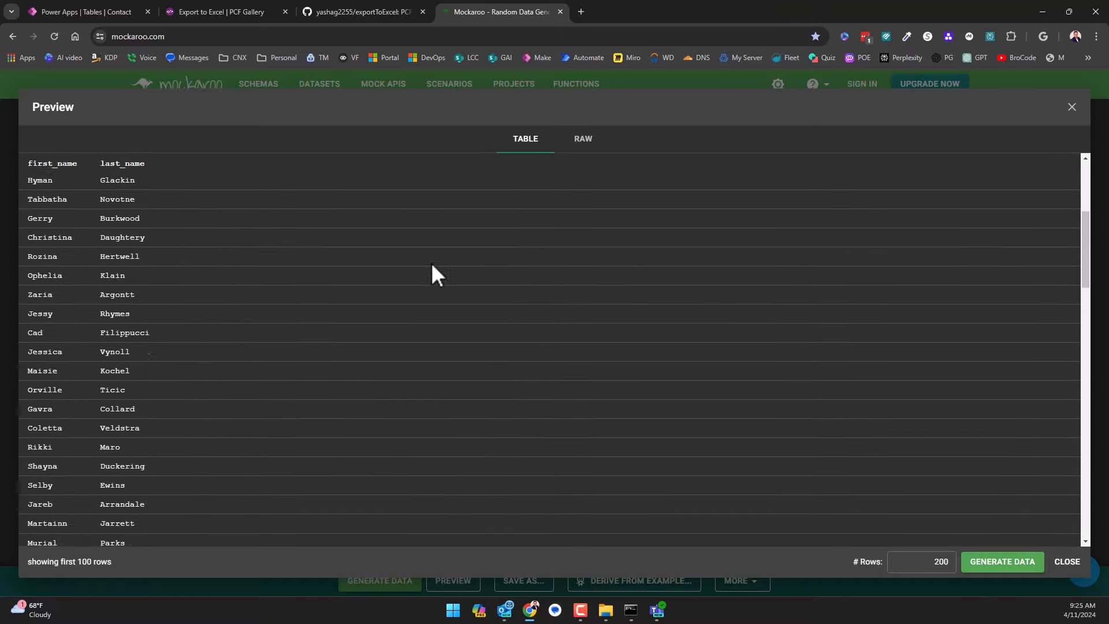
{"action": "left_click", "coordinate": [1069, 562]}
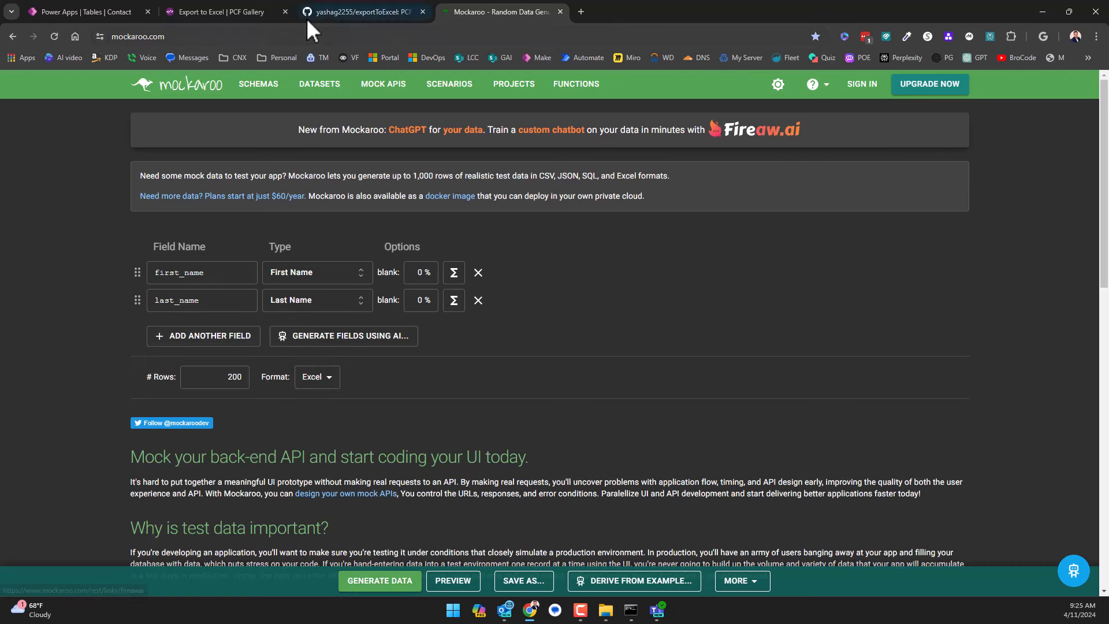
Look at the Contact table in Power Apps again and return to Mockaroo.
{"action": "left_click", "coordinate": [245, 13]}
{"action": "left_click", "coordinate": [87, 12]}
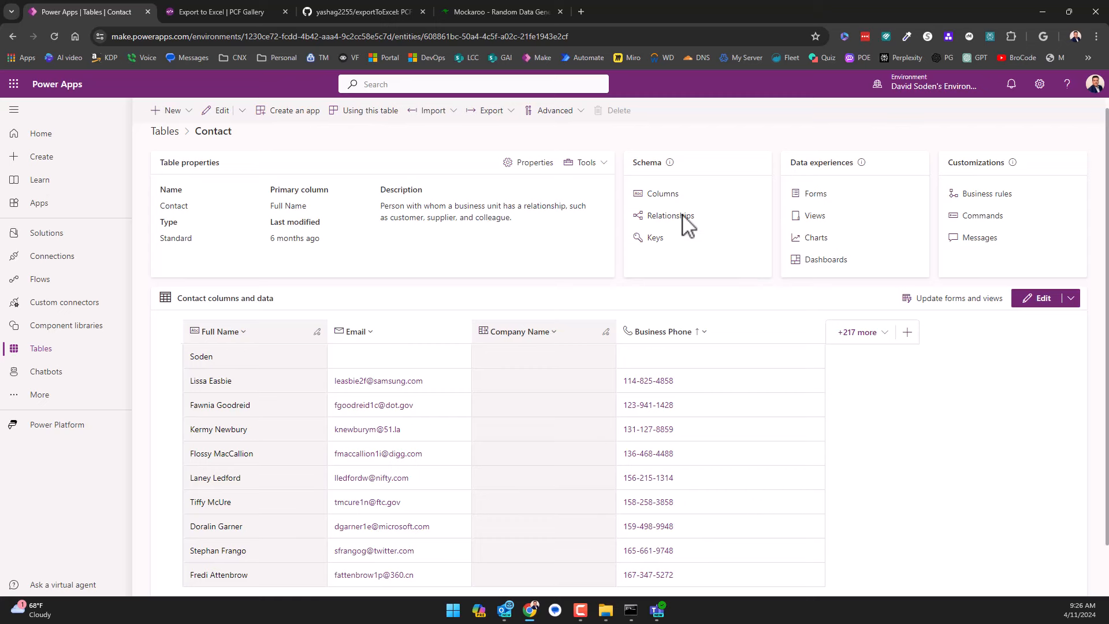
{"action": "left_click", "coordinate": [510, 15]}
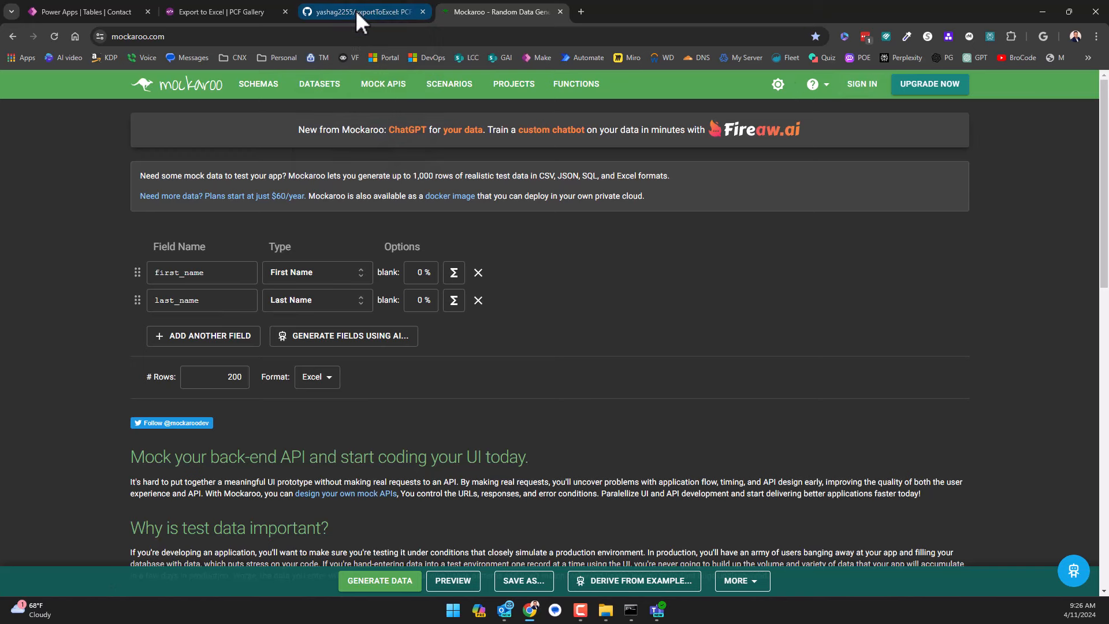
Return to Power Apps and look over the sample records in the Contact table.
{"action": "left_click", "coordinate": [113, 10]}
{"action": "scroll", "coordinate": [578, 439], "scroll_direction": "down", "scroll_amount": 1}
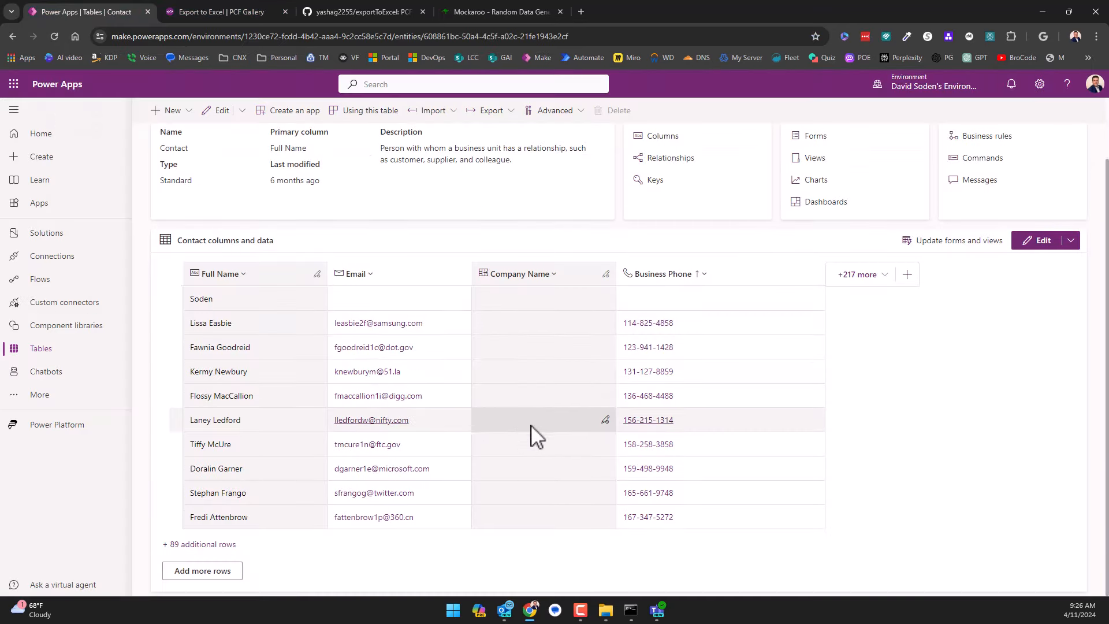
{"action": "scroll", "coordinate": [351, 370], "scroll_direction": "up", "scroll_amount": 1}
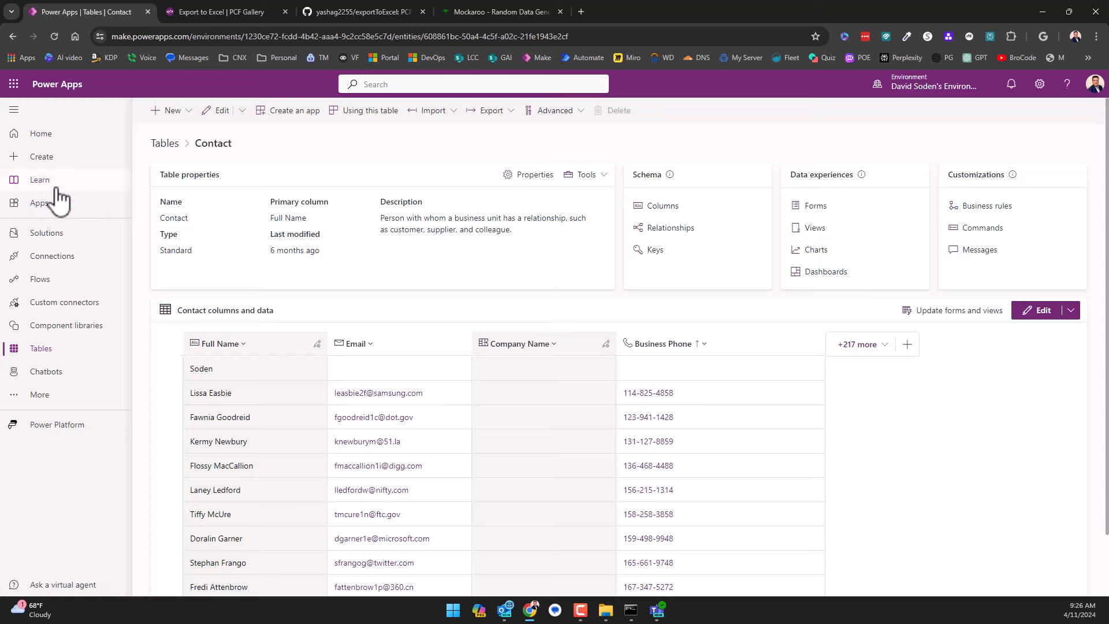
Create a blank tablet-format canvas app from a page design and skip the Power Apps Studio welcome.
{"action": "left_click", "coordinate": [29, 203]}
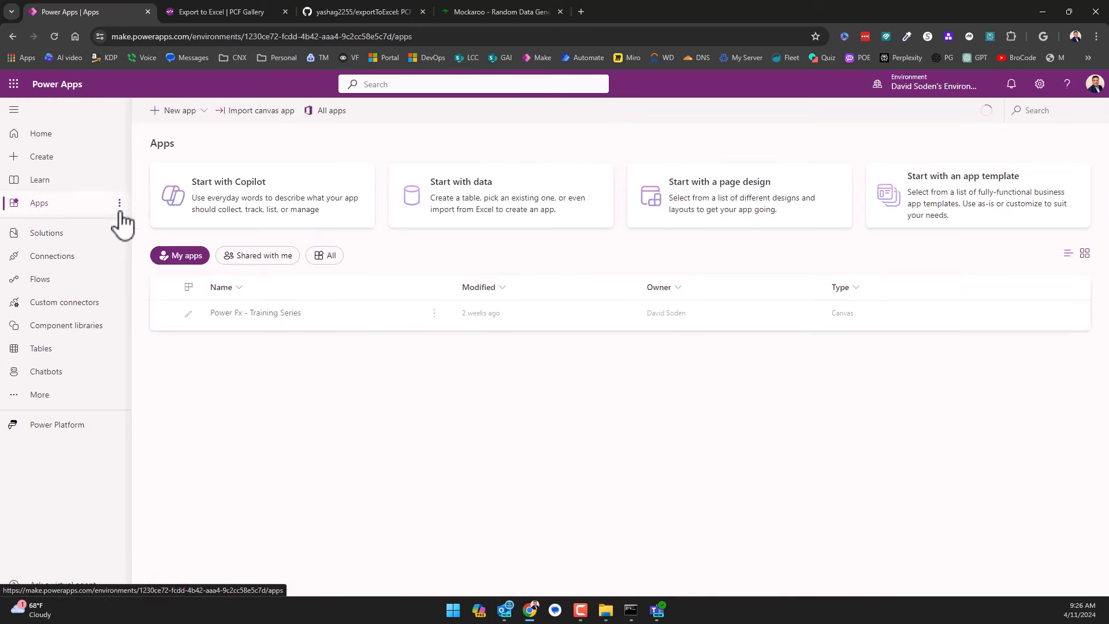
{"action": "left_click", "coordinate": [180, 112]}
{"action": "left_click", "coordinate": [209, 175]}
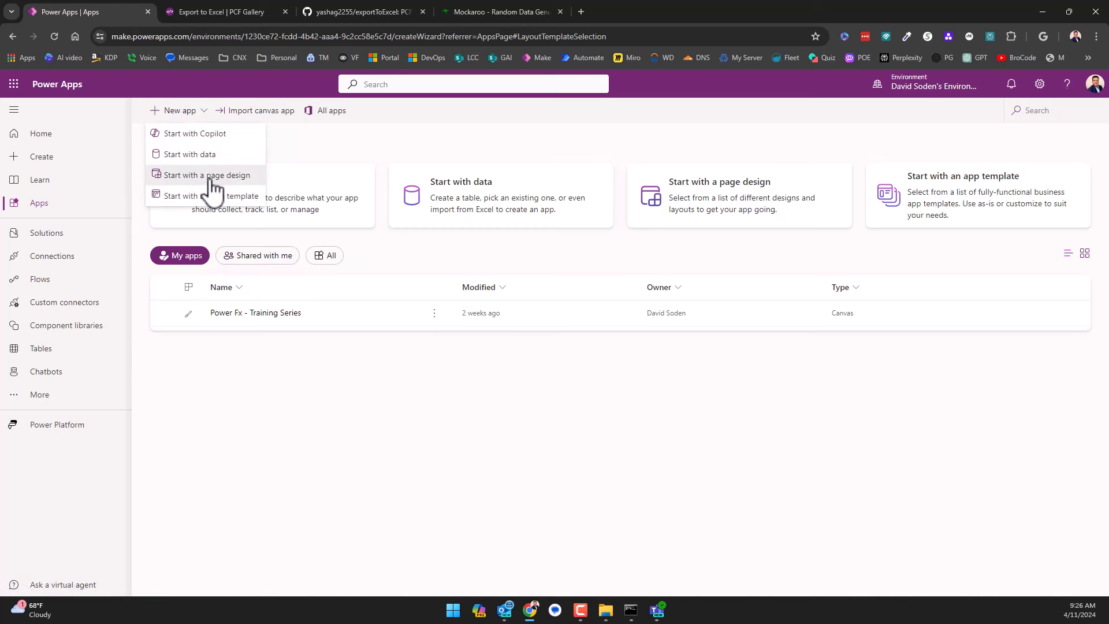
{"action": "left_click", "coordinate": [876, 282]}
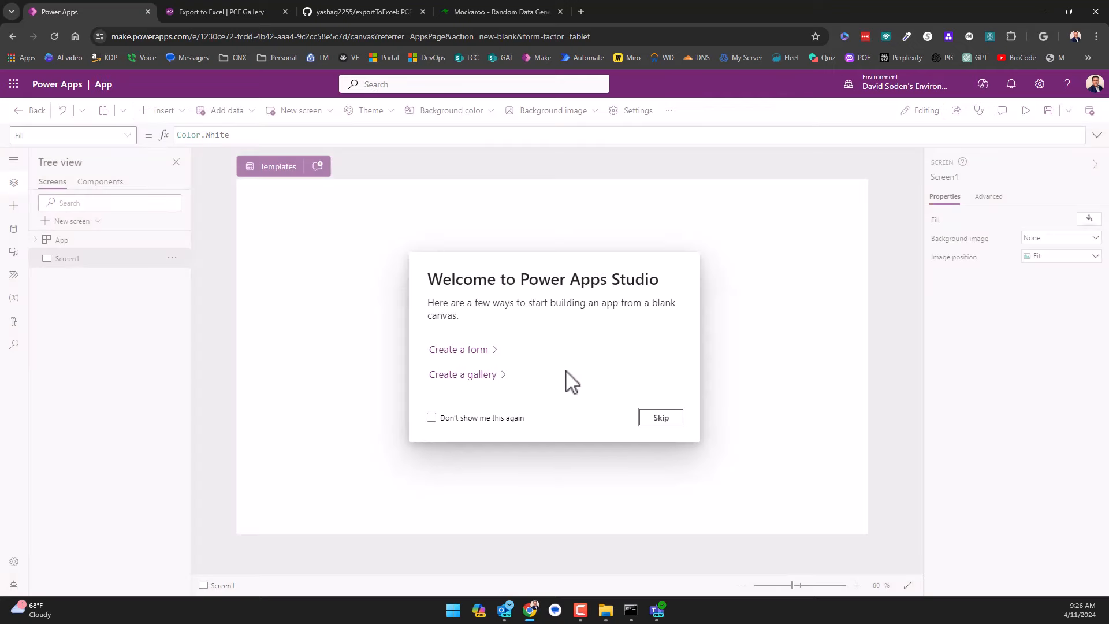
{"action": "left_click", "coordinate": [642, 419]}
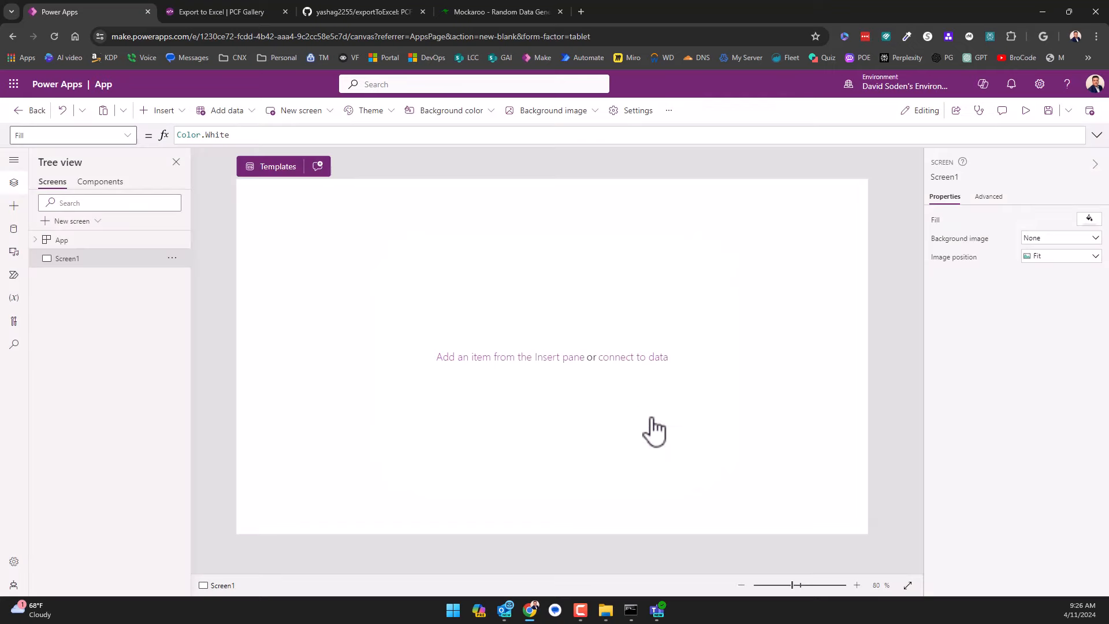
Add the Dataverse Contacts table from the current environment as a data source for the app.
{"action": "left_click", "coordinate": [15, 229]}
{"action": "left_click", "coordinate": [112, 307]}
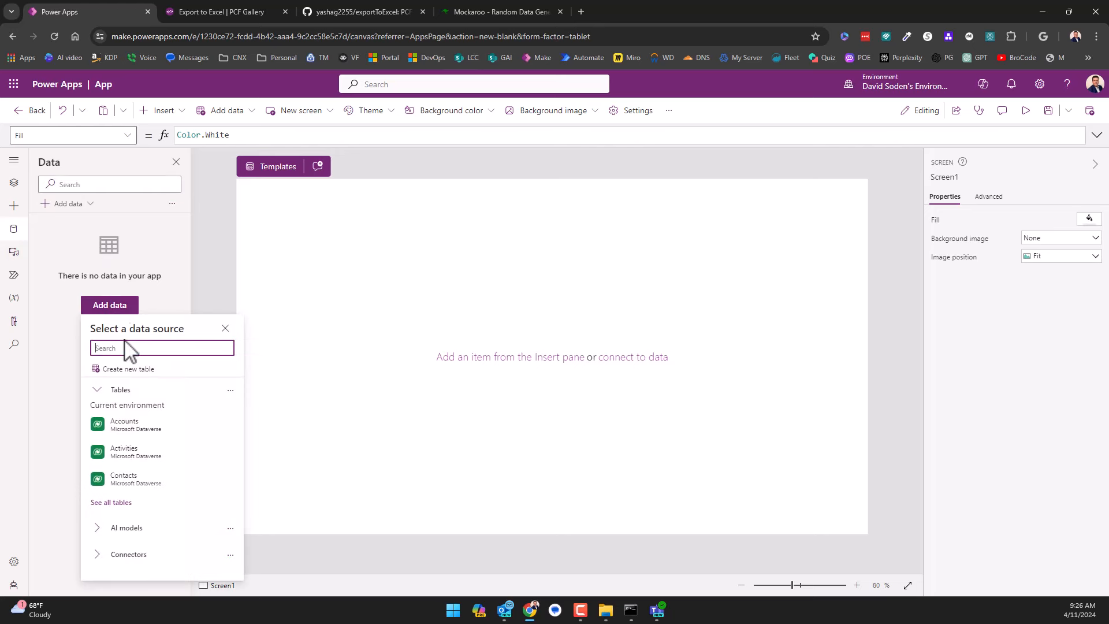
{"action": "left_click", "coordinate": [134, 494]}
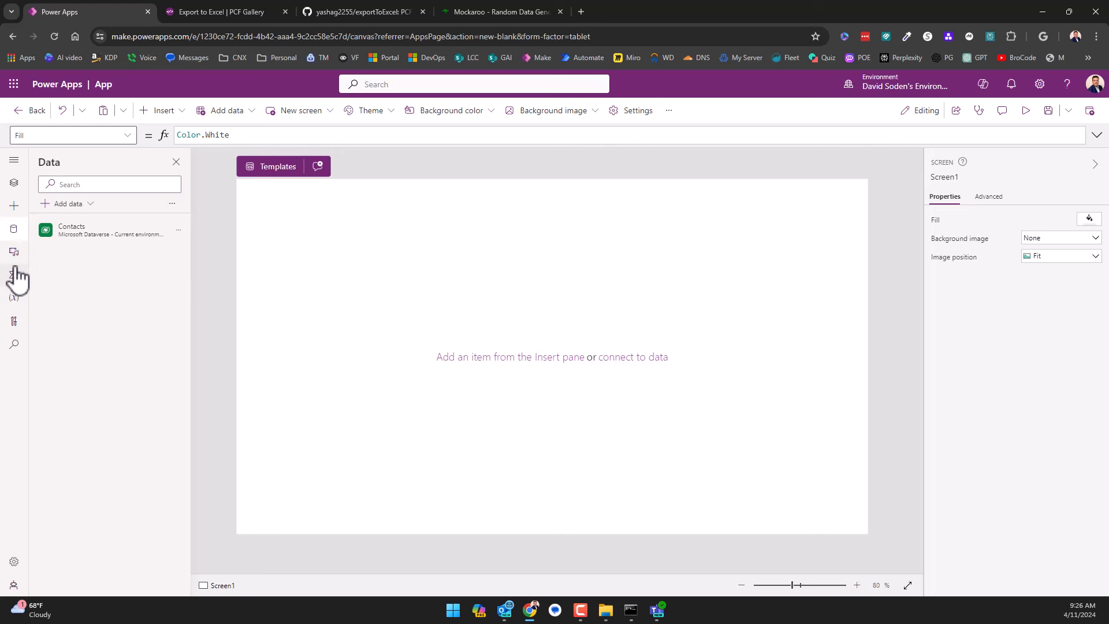
Look at the canvas components offered for import and at the app's own component list.
{"action": "left_click", "coordinate": [15, 209]}
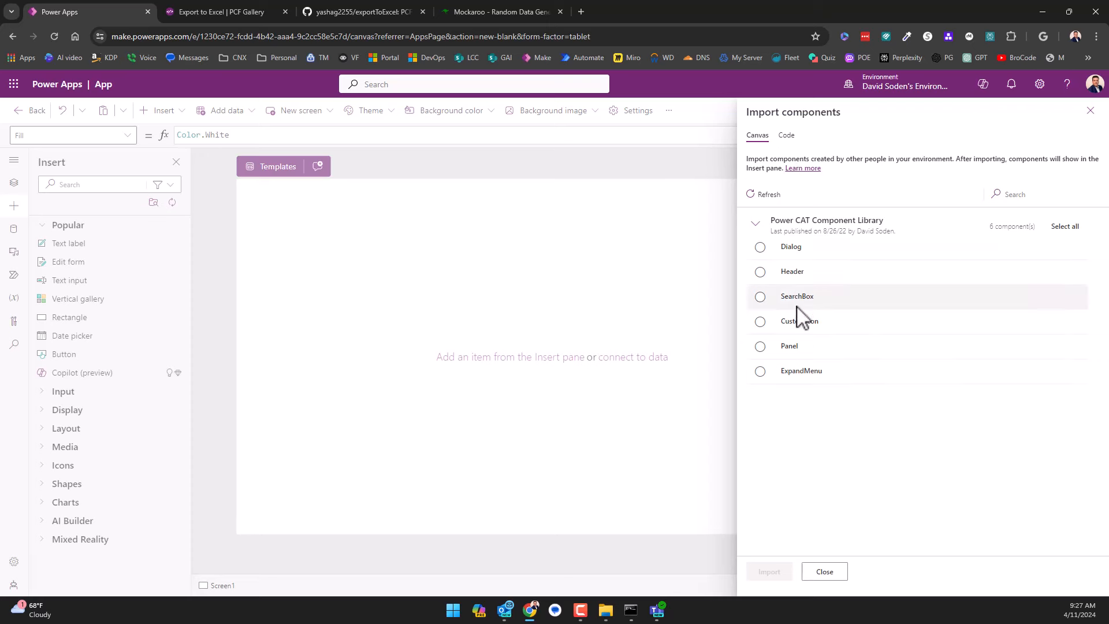
{"action": "left_click", "coordinate": [15, 182]}
{"action": "left_click", "coordinate": [15, 185]}
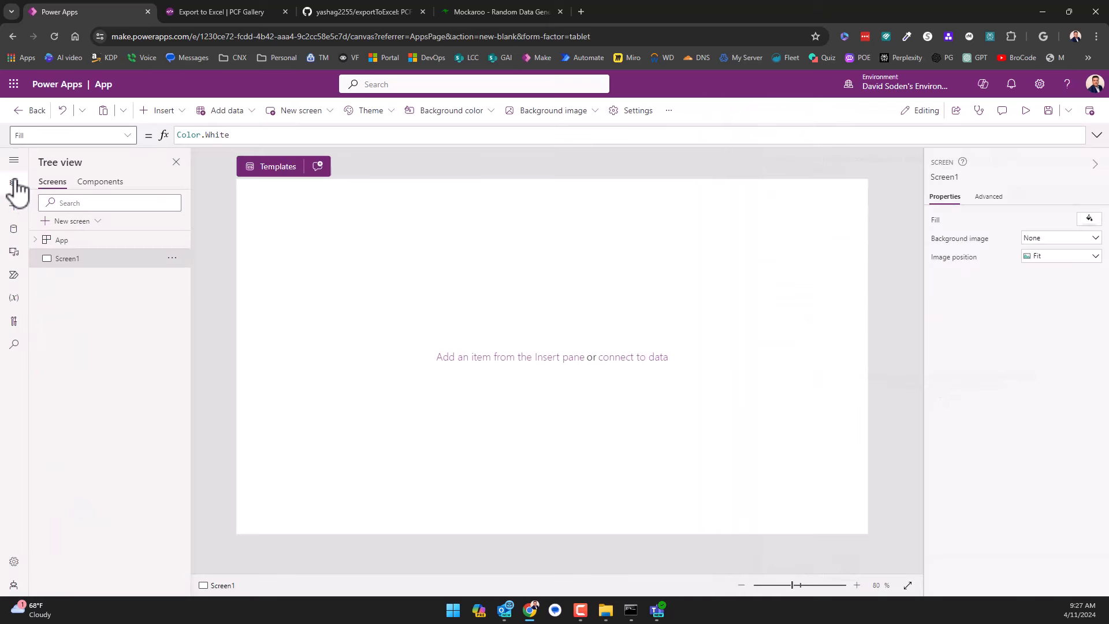
{"action": "left_click", "coordinate": [102, 182]}
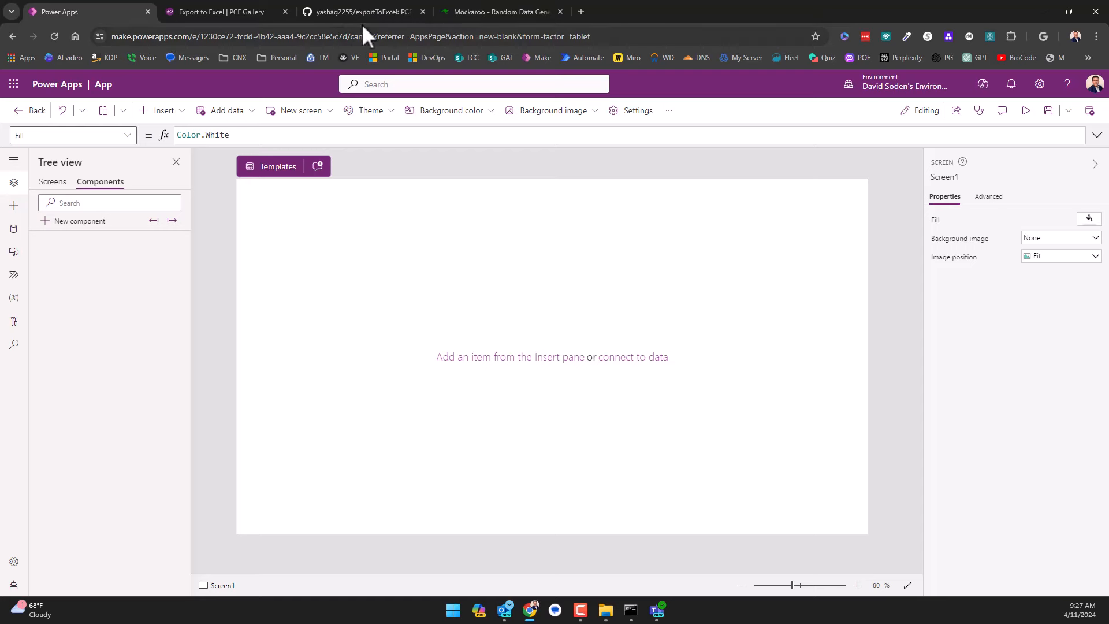
Open Power Apps in a new browser tab and view the environment's solutions.
{"action": "left_click", "coordinate": [578, 12]}
{"action": "left_click", "coordinate": [530, 59]}
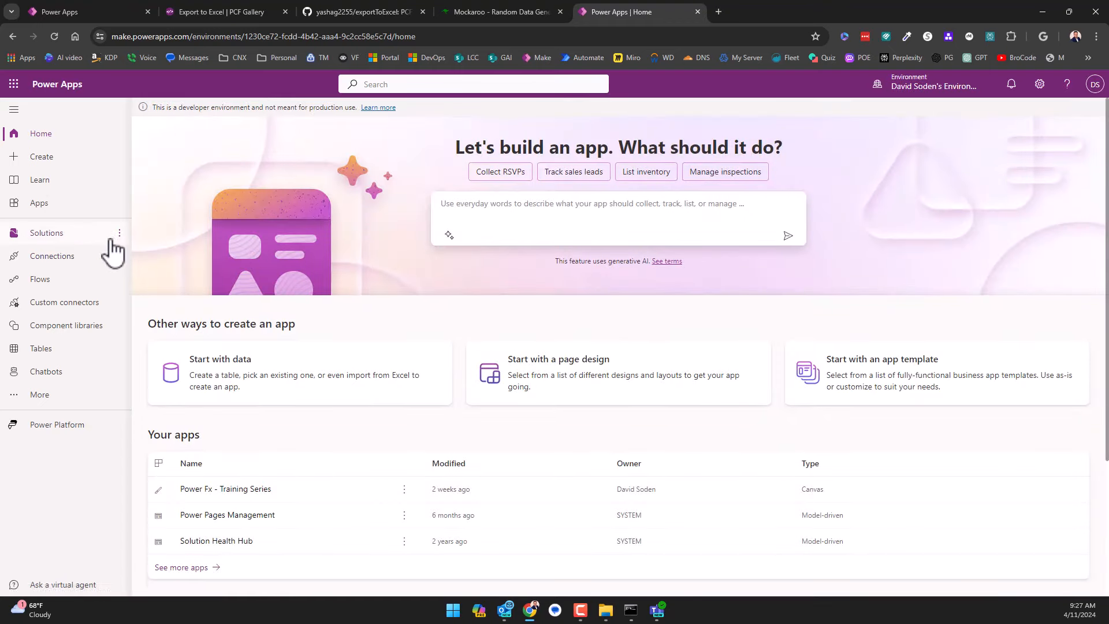
{"action": "left_click", "coordinate": [53, 236]}
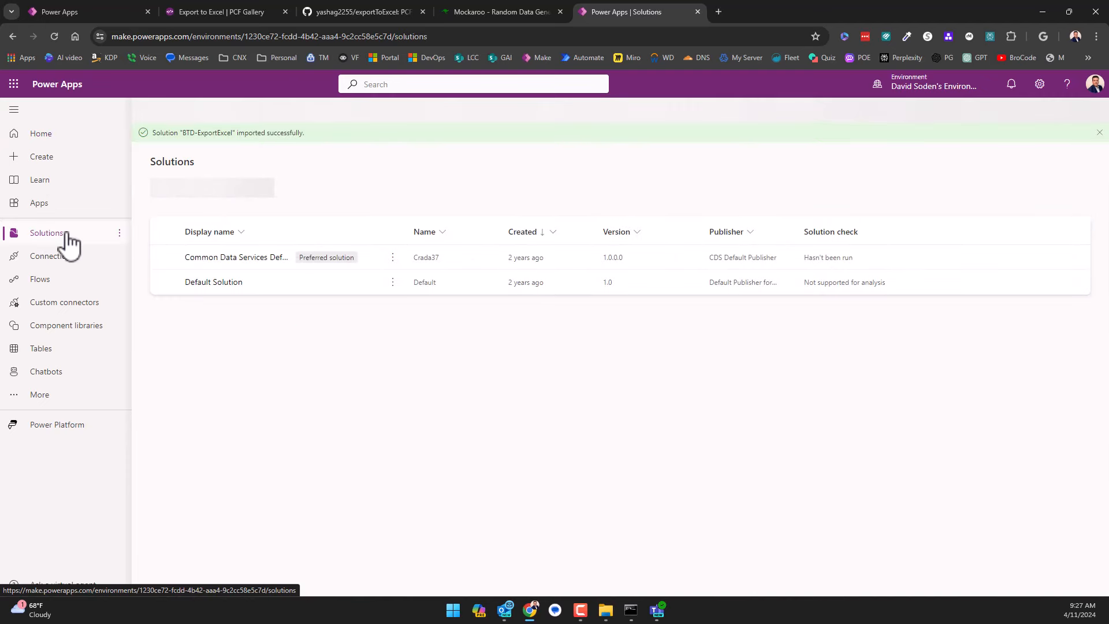
Look through the environment's apps in card and list layouts, including all apps, and check the component libraries.
{"action": "left_click", "coordinate": [39, 205]}
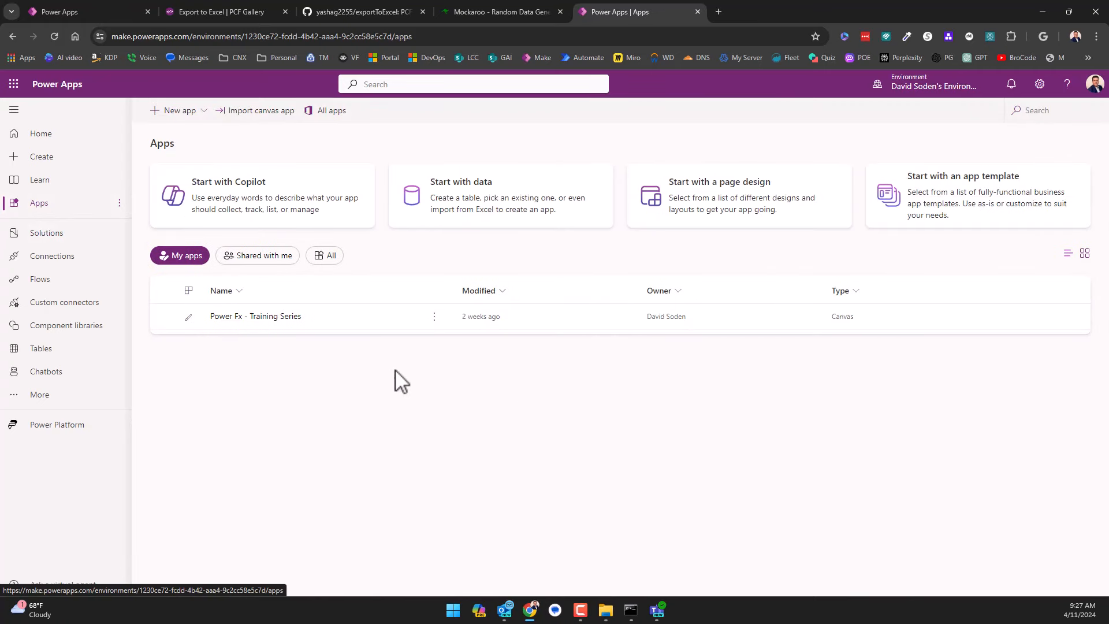
{"action": "left_click", "coordinate": [1084, 253]}
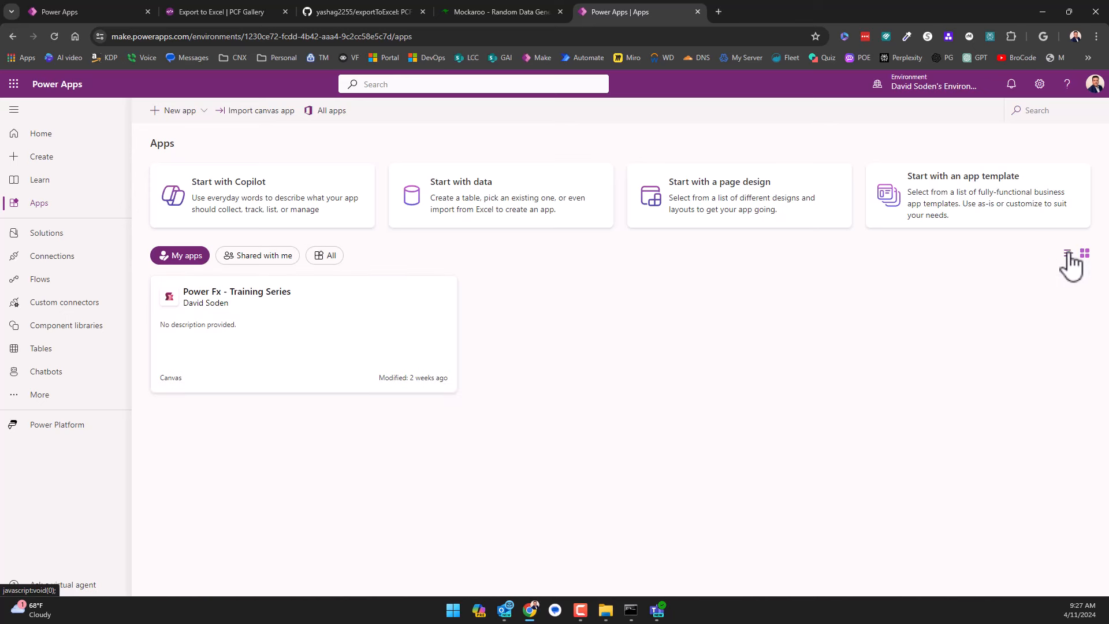
{"action": "left_click", "coordinate": [1068, 254]}
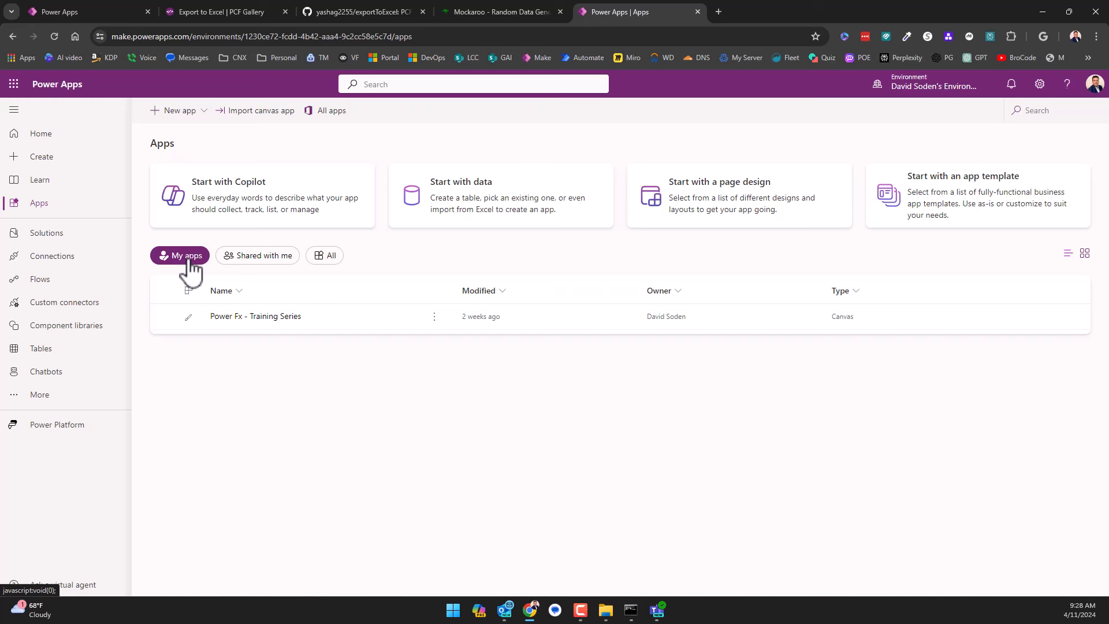
{"action": "left_click", "coordinate": [336, 257]}
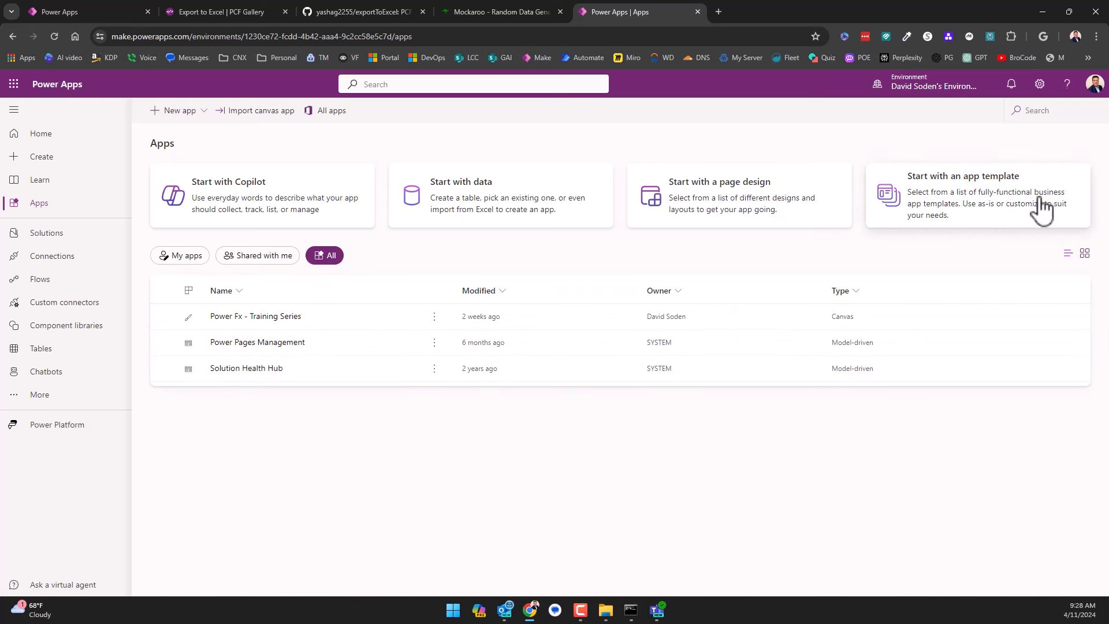
{"action": "left_click", "coordinate": [67, 330]}
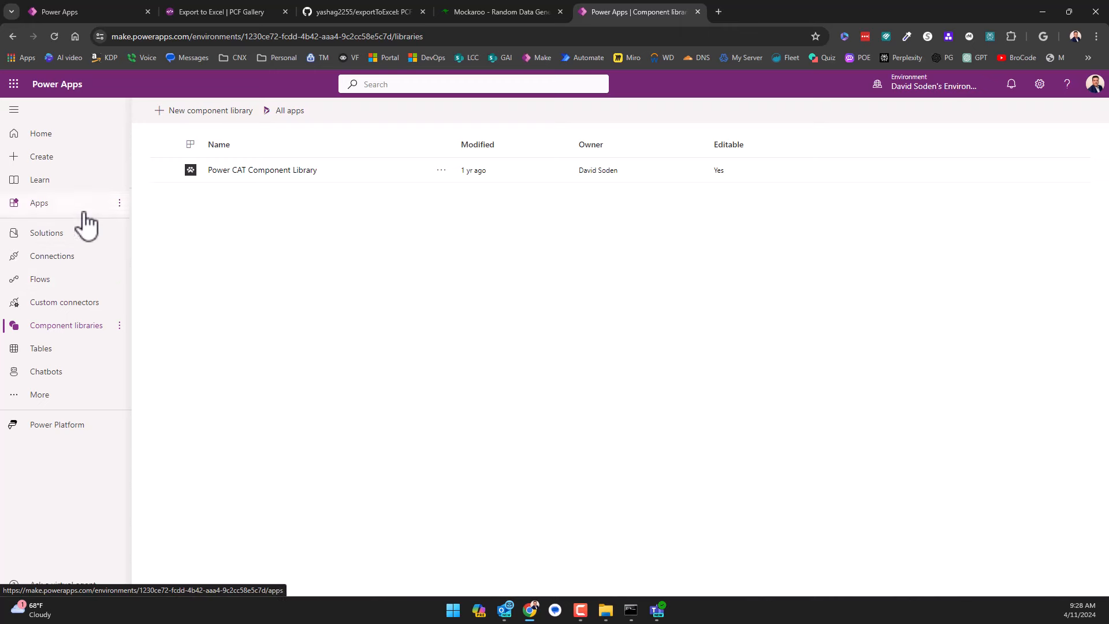
{"action": "left_click", "coordinate": [38, 206]}
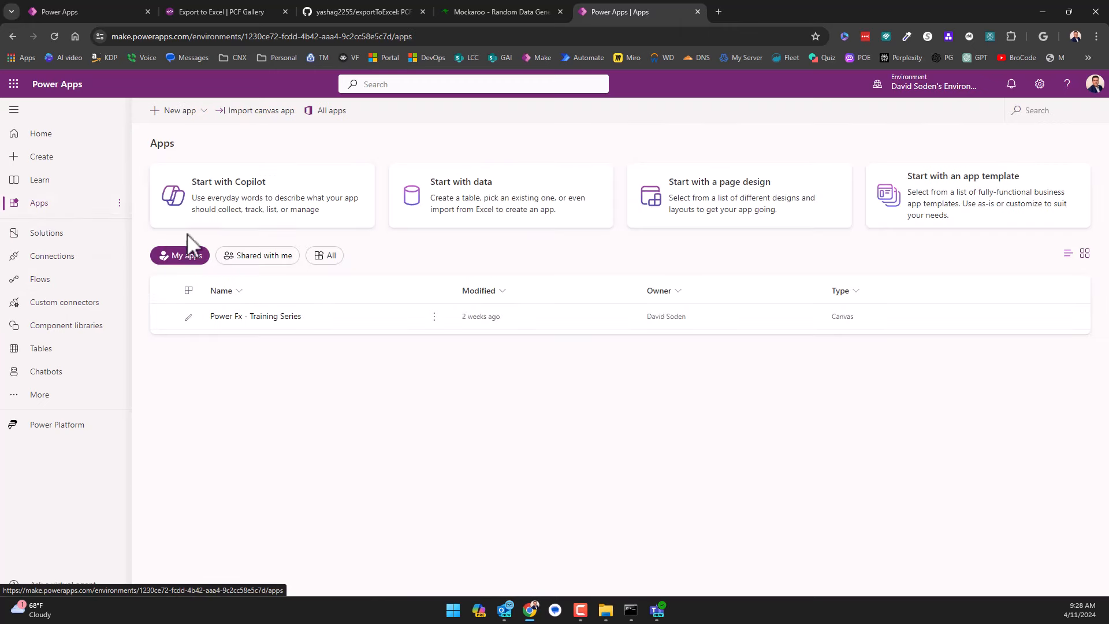
Import the excelexport code component into the blank canvas app.
{"action": "left_click", "coordinate": [155, 10]}
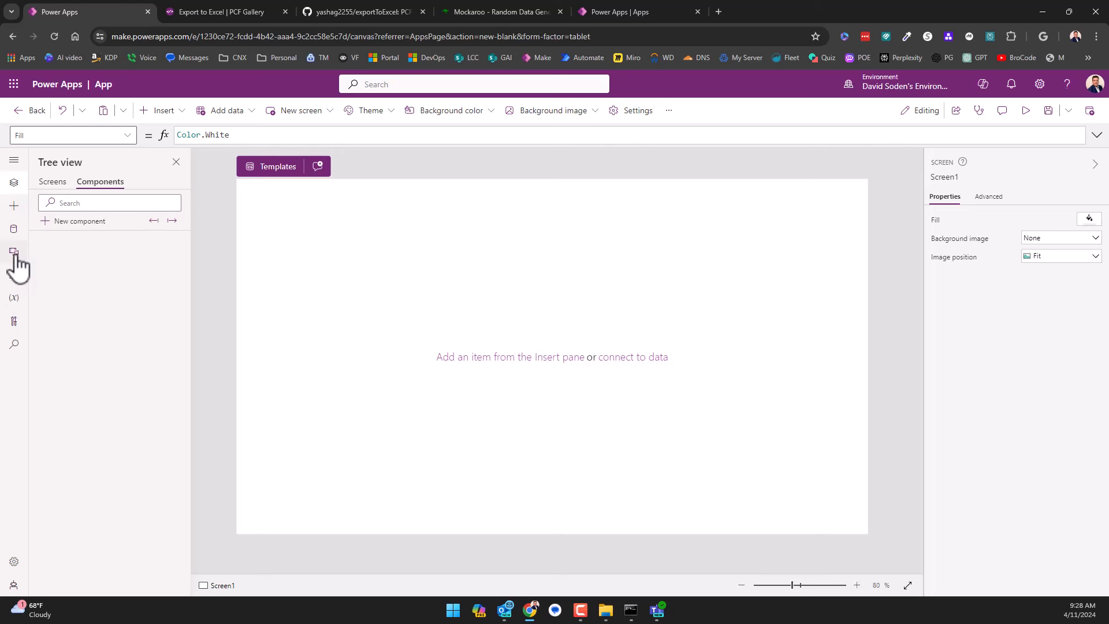
{"action": "left_click", "coordinate": [14, 206]}
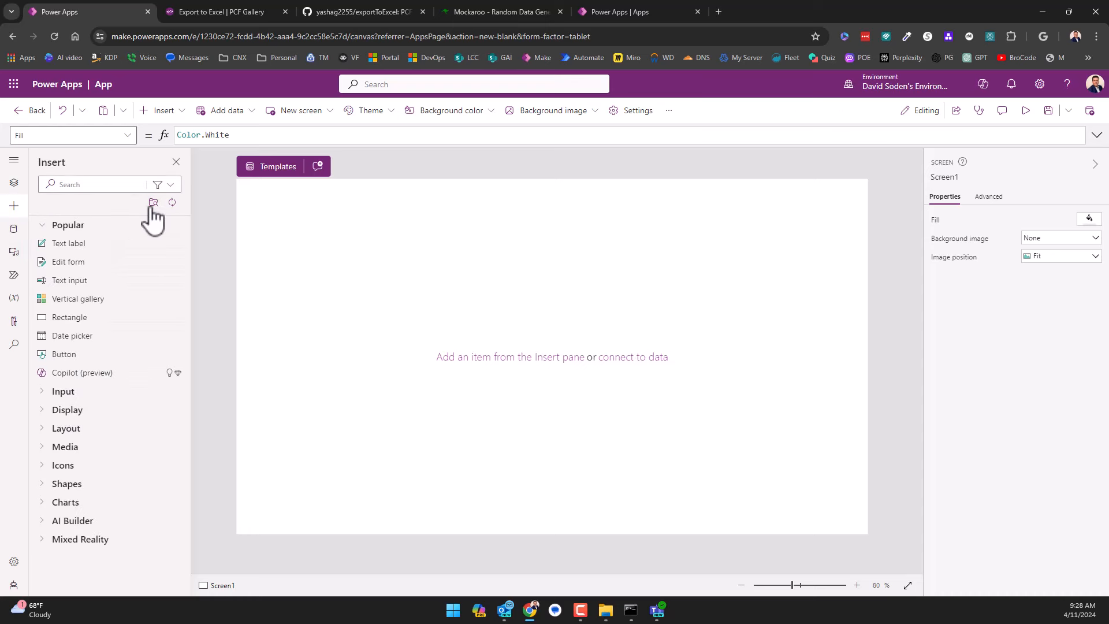
{"action": "left_click", "coordinate": [153, 203]}
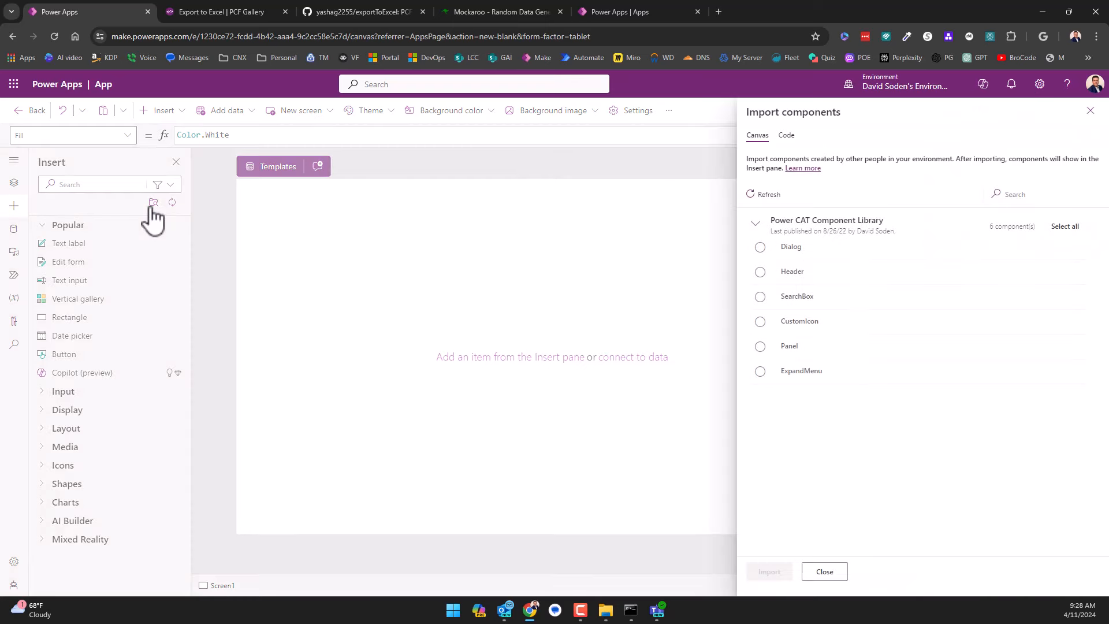
{"action": "left_click", "coordinate": [786, 135]}
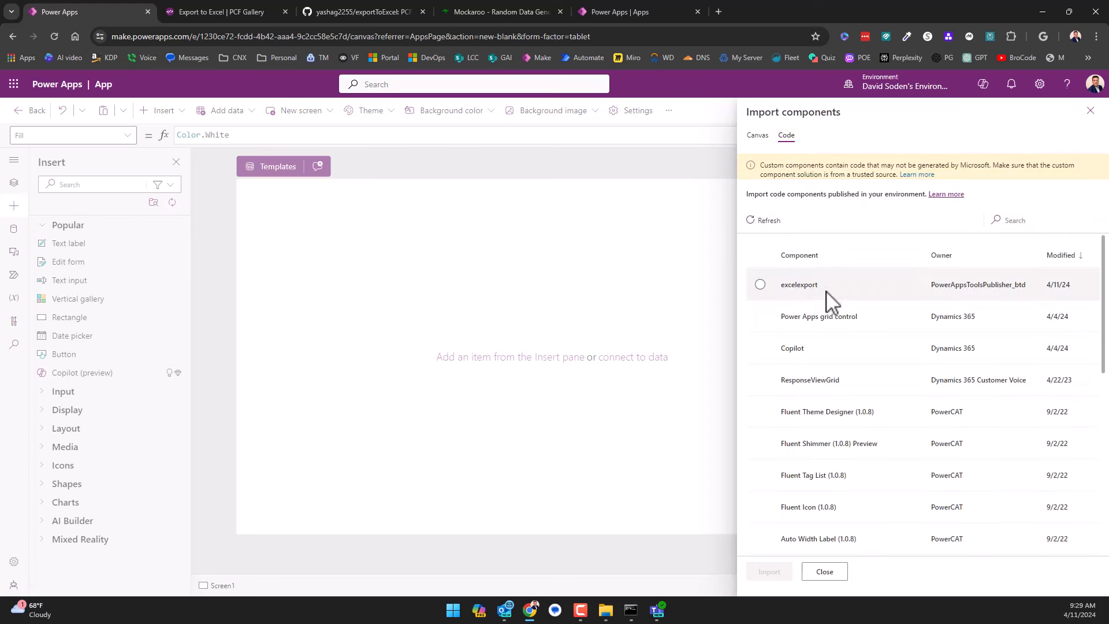
{"action": "left_click", "coordinate": [804, 297]}
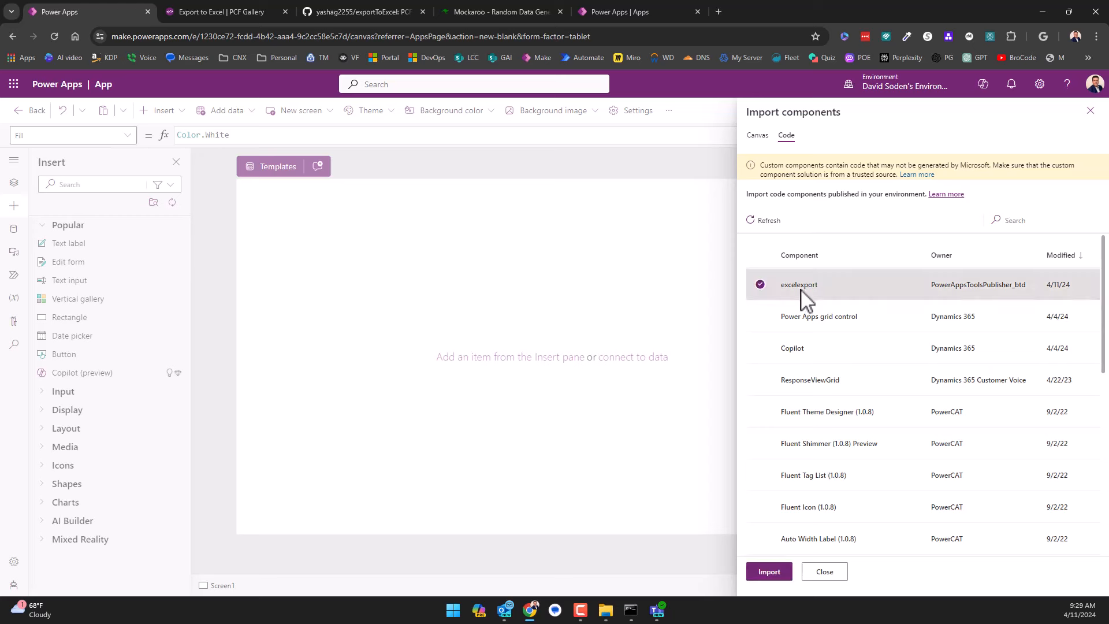
{"action": "left_click", "coordinate": [770, 571]}
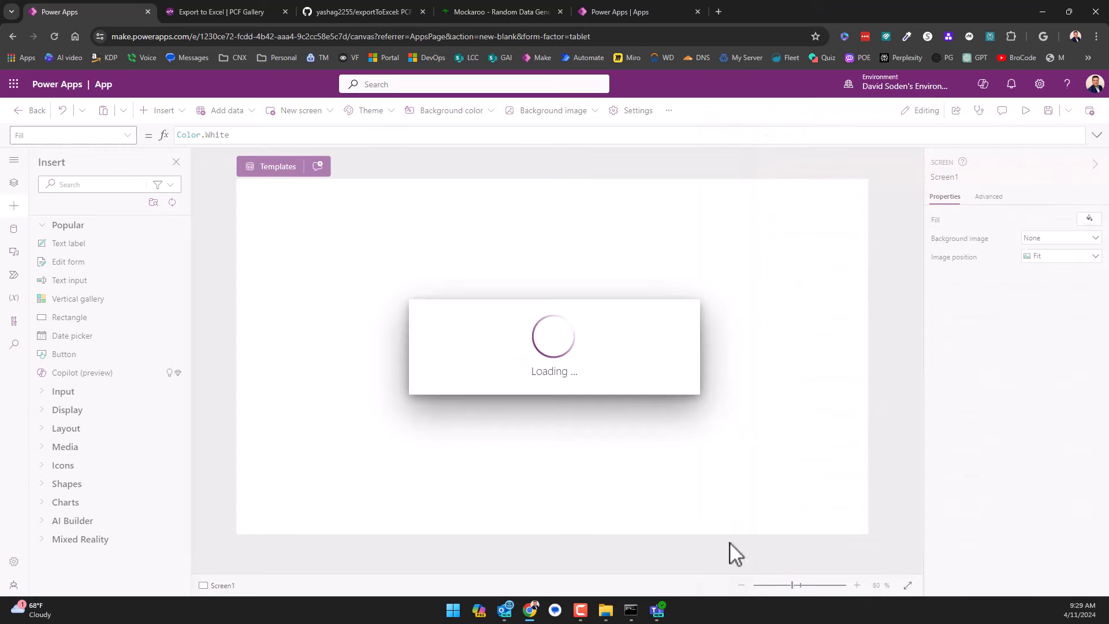
Open the Power Platform admin center from the Power Apps settings and view the list of environments.
{"action": "left_click", "coordinate": [639, 12]}
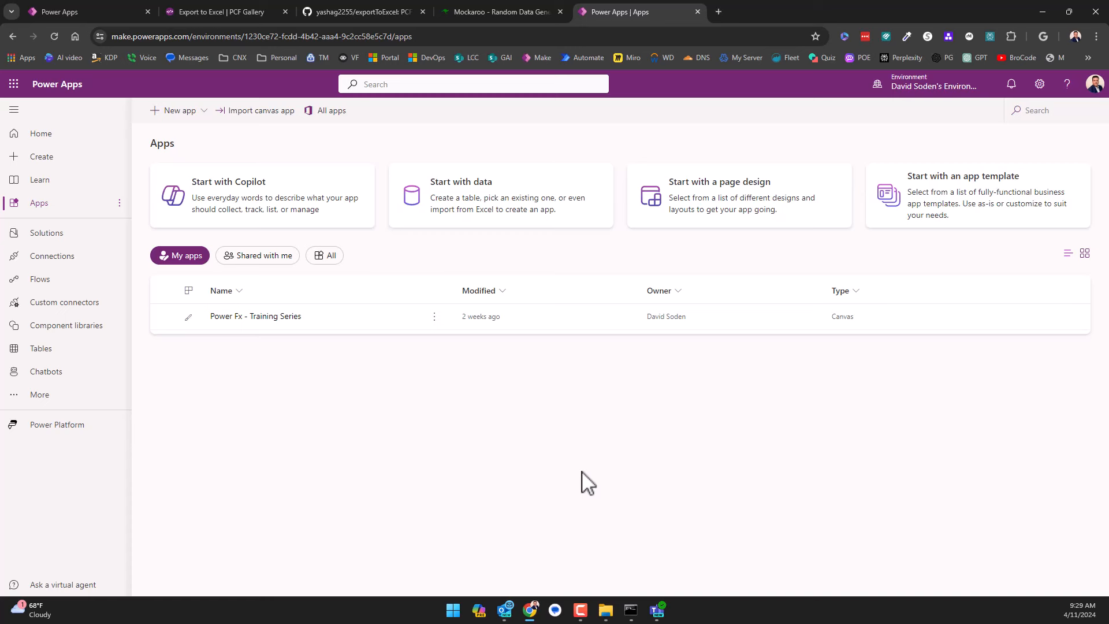
{"action": "left_click", "coordinate": [1040, 85]}
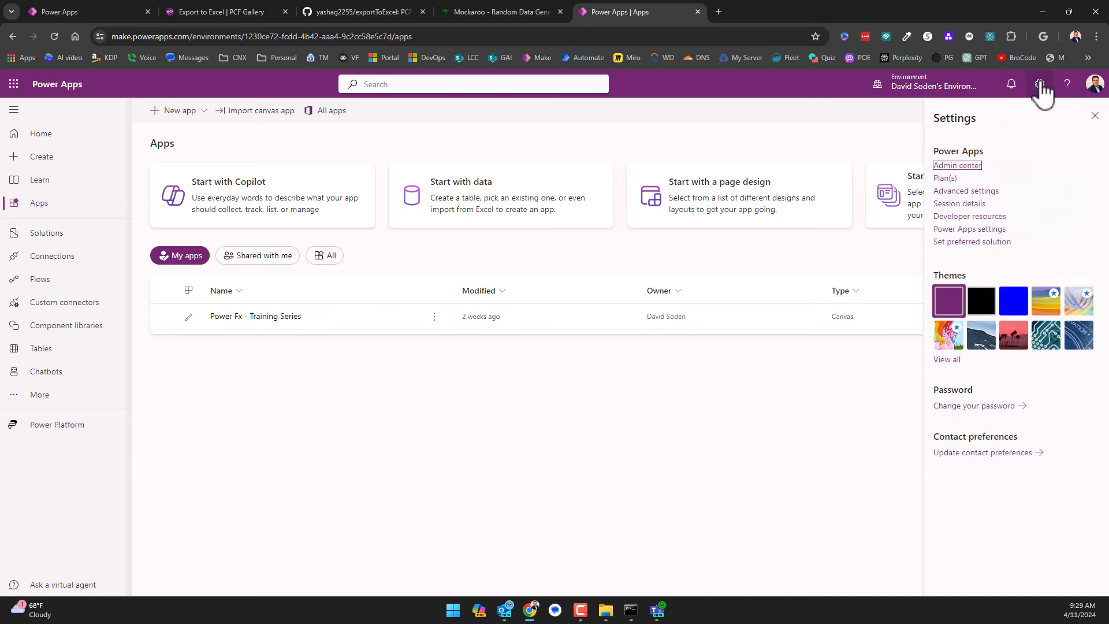
{"action": "left_click", "coordinate": [971, 166]}
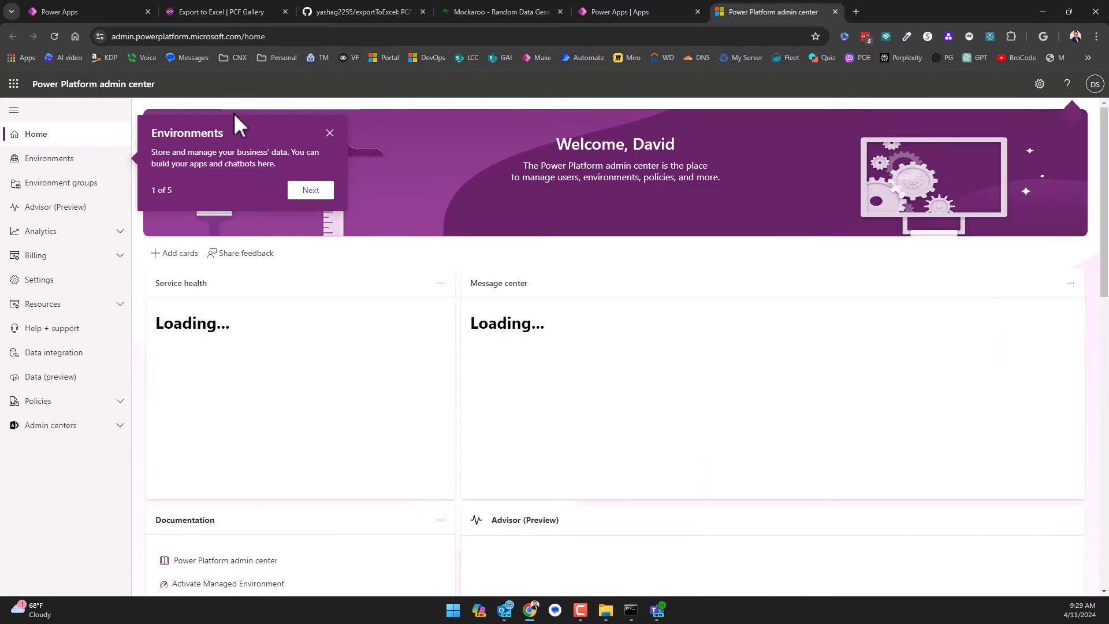
{"action": "left_click", "coordinate": [80, 12]}
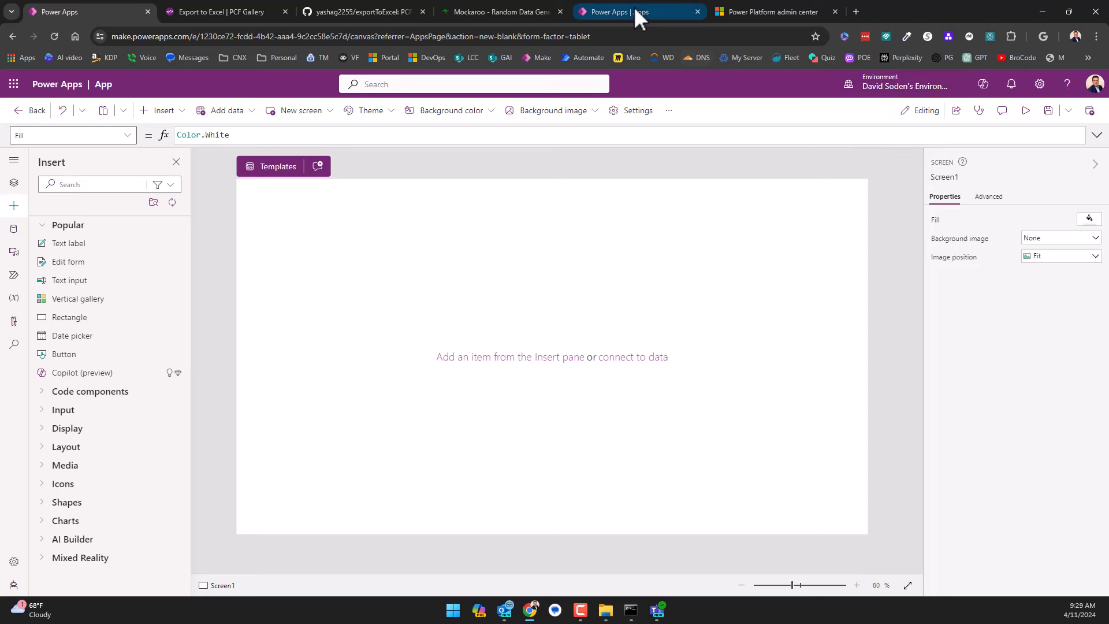
{"action": "left_click", "coordinate": [760, 11]}
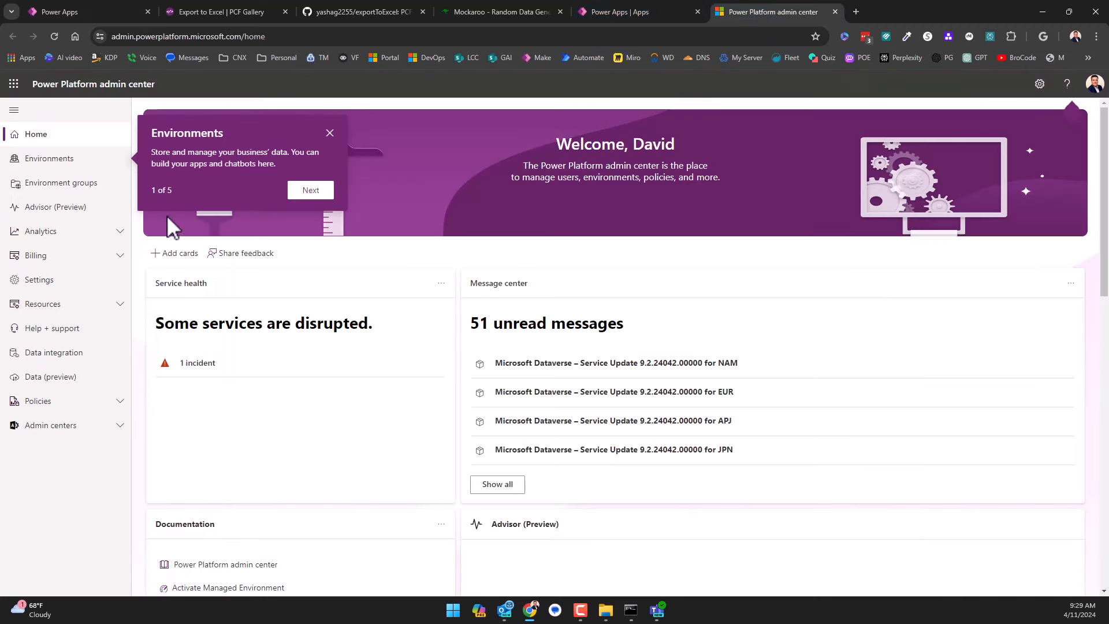
{"action": "left_click", "coordinate": [40, 164]}
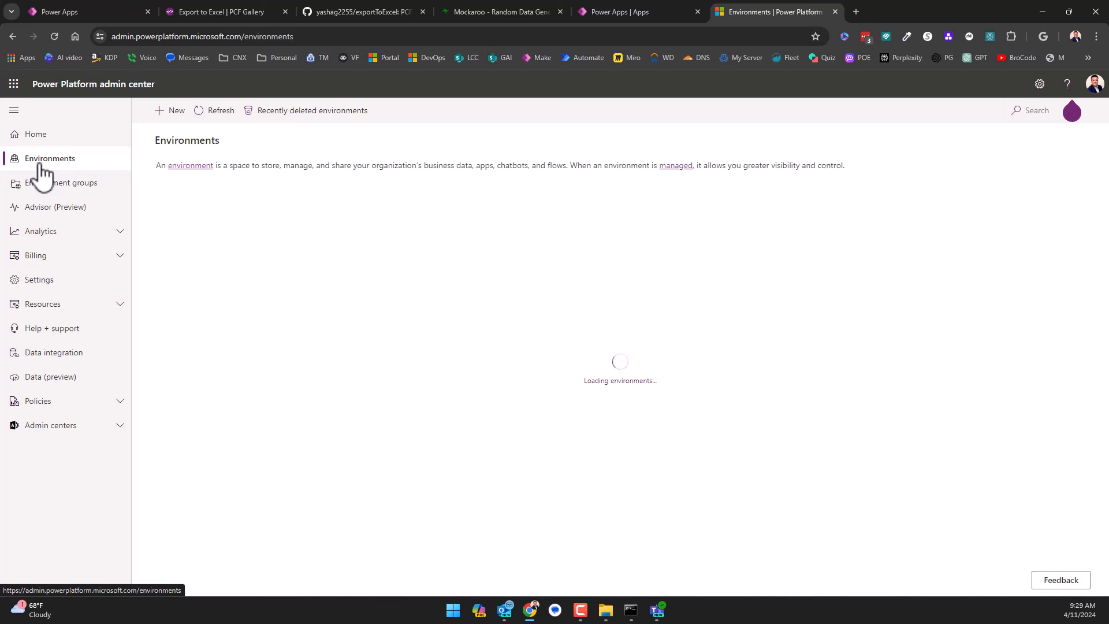
Sign out of the current account in the Power Platform admin center and close its browser tab.
{"action": "left_click", "coordinate": [1094, 84]}
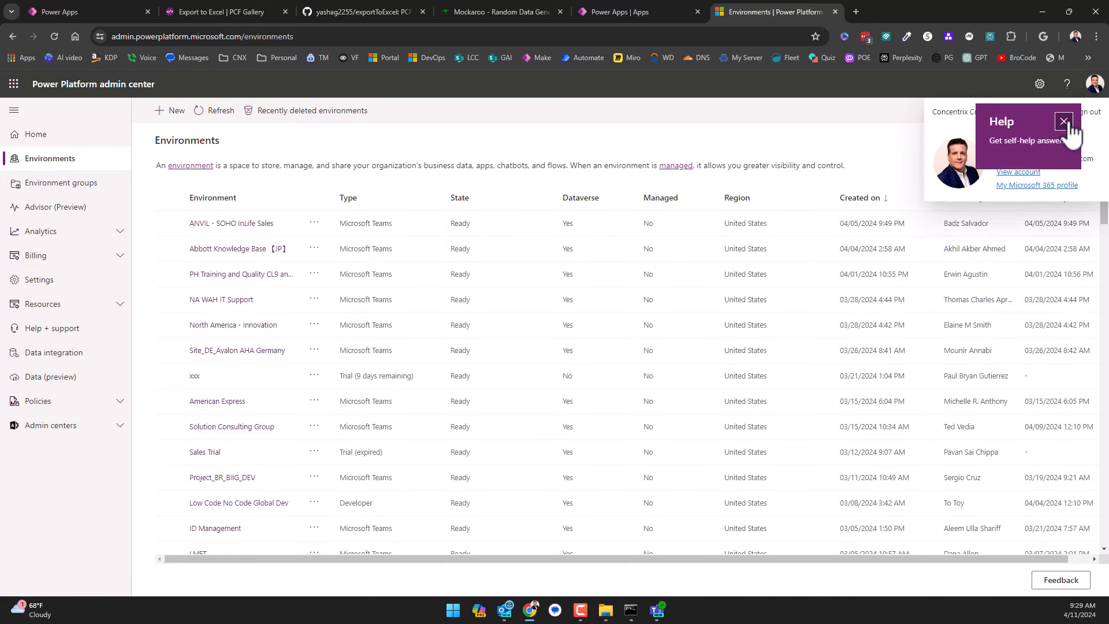
{"action": "left_click", "coordinate": [1064, 121]}
{"action": "left_click", "coordinate": [1093, 83]}
{"action": "left_click", "coordinate": [1084, 112]}
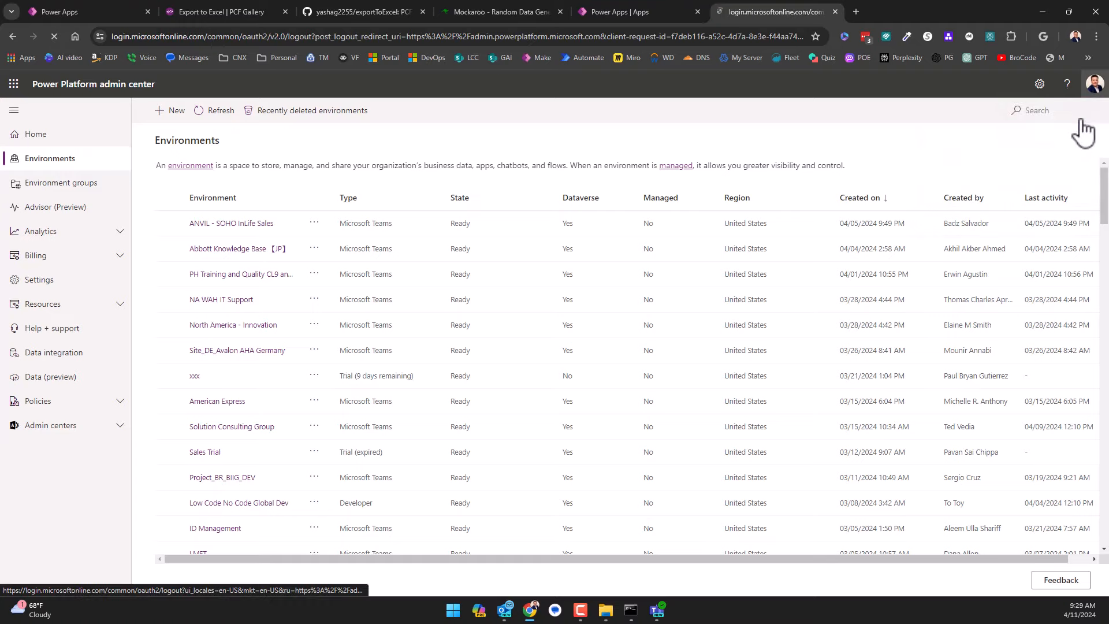
{"action": "left_click", "coordinate": [574, 317]}
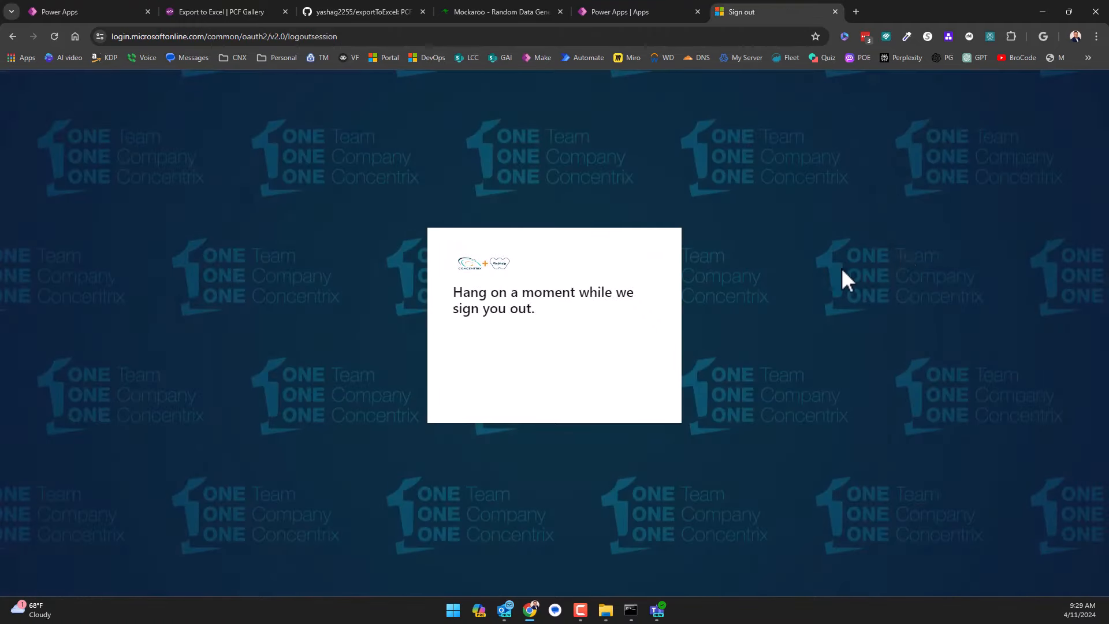
{"action": "left_click", "coordinate": [835, 12]}
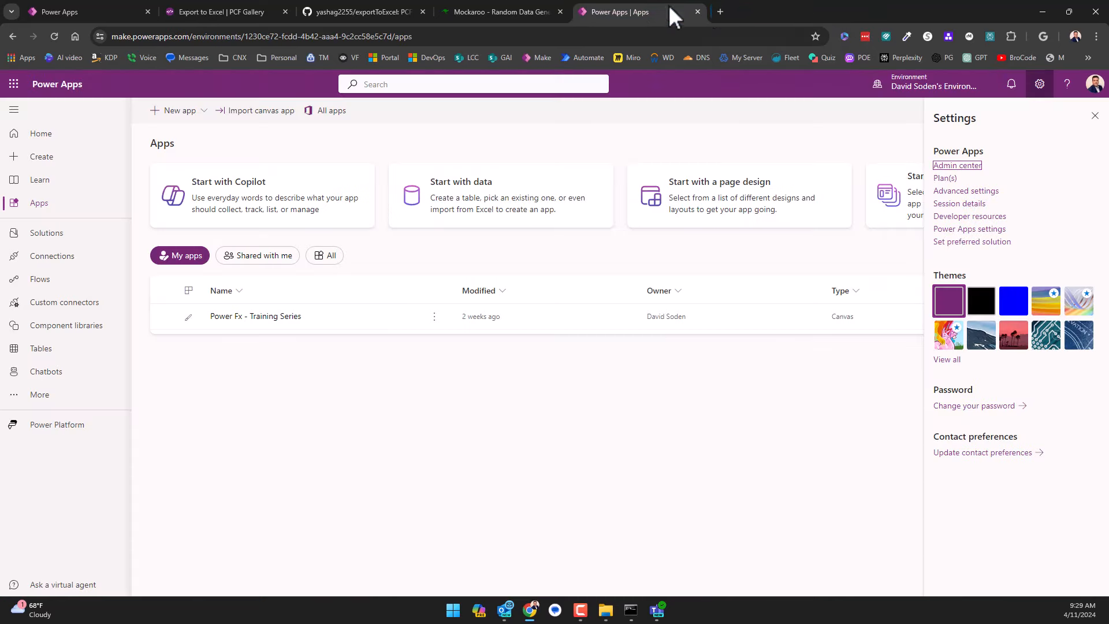
Open the Power Platform admin center, sign in with the environment owner's account, and open the Developer environment's details.
{"action": "left_click", "coordinate": [957, 165]}
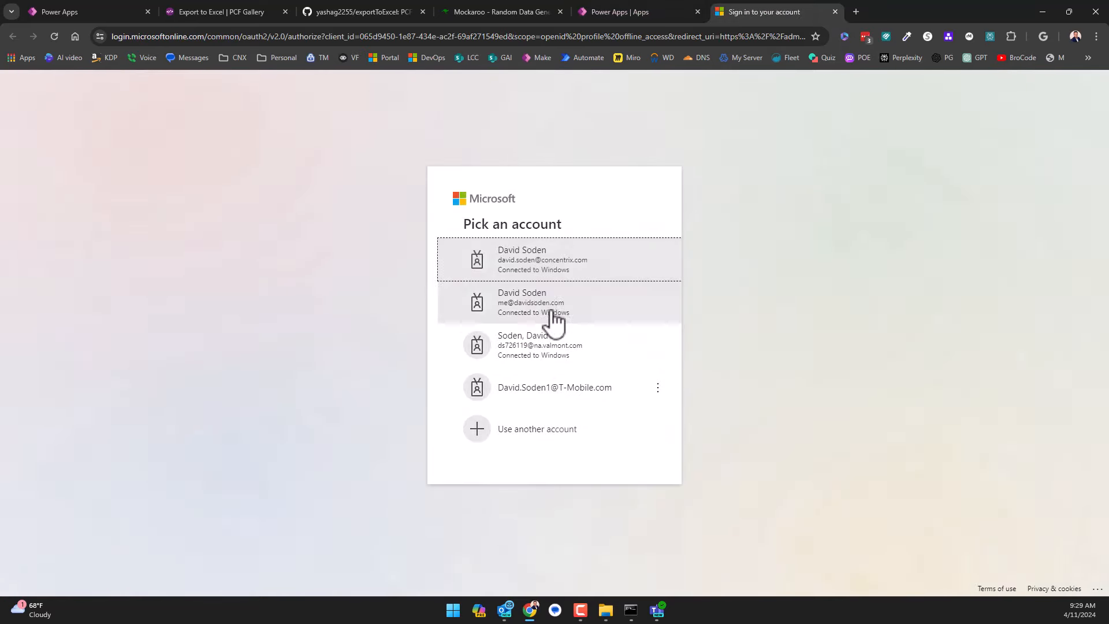
{"action": "left_click", "coordinate": [527, 312]}
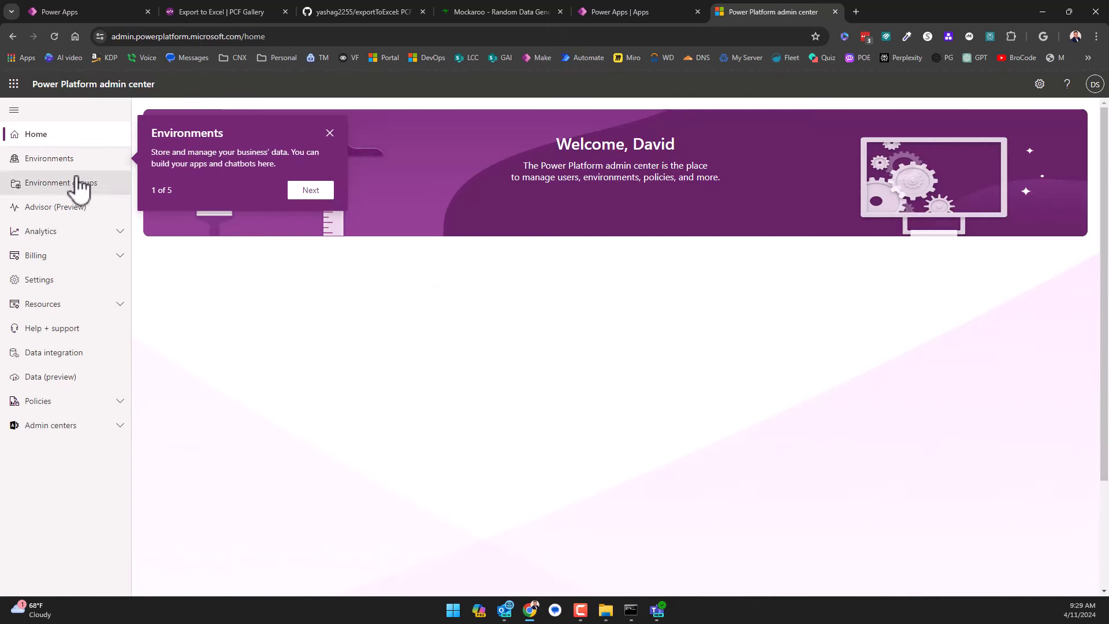
{"action": "left_click", "coordinate": [40, 161]}
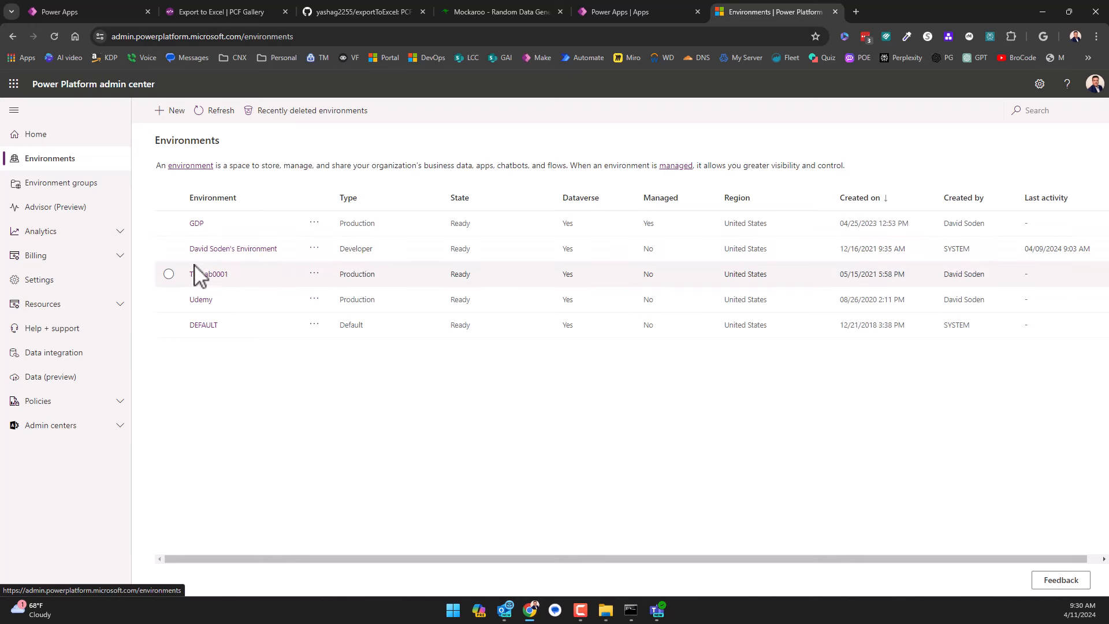
{"action": "left_click", "coordinate": [223, 249]}
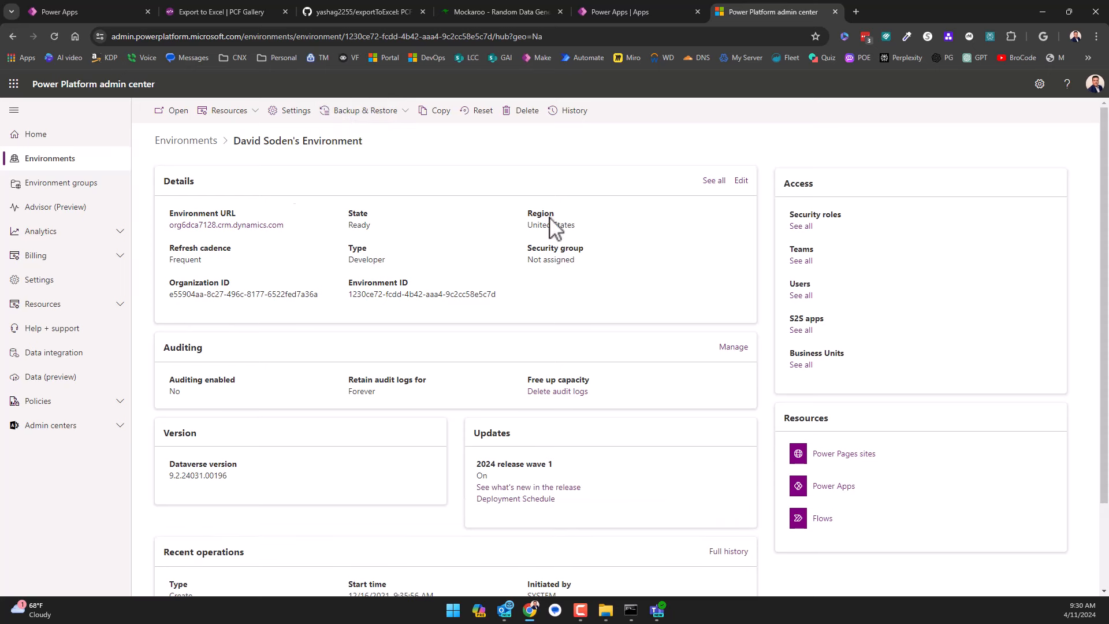
Check the Power Apps component framework for canvas apps option in the environment's product feature settings.
{"action": "left_click", "coordinate": [287, 111]}
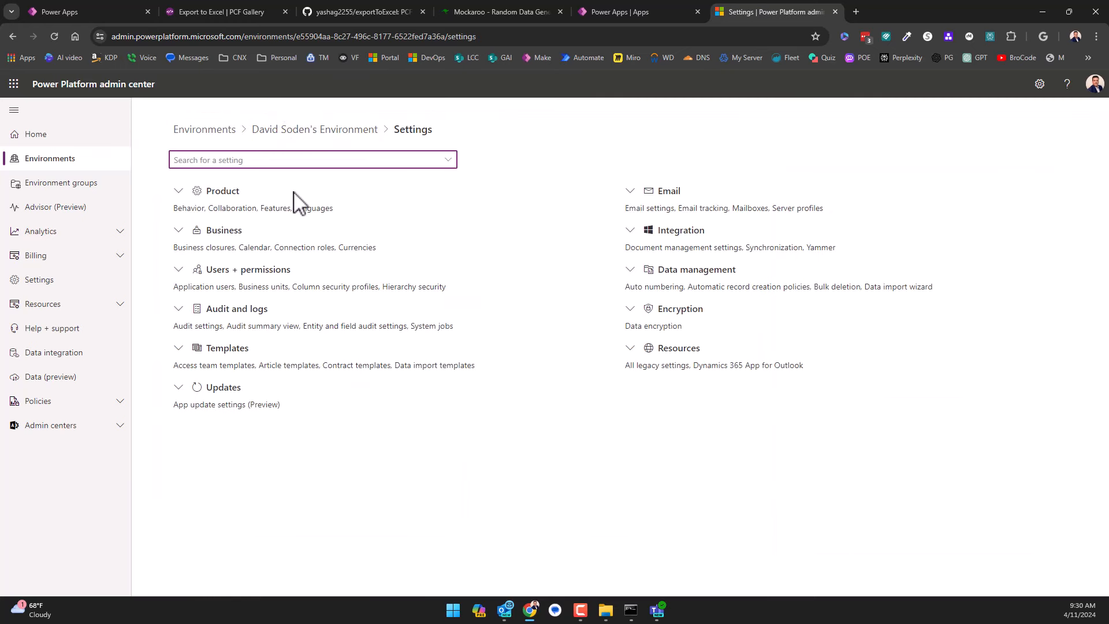
{"action": "left_click", "coordinate": [178, 193]}
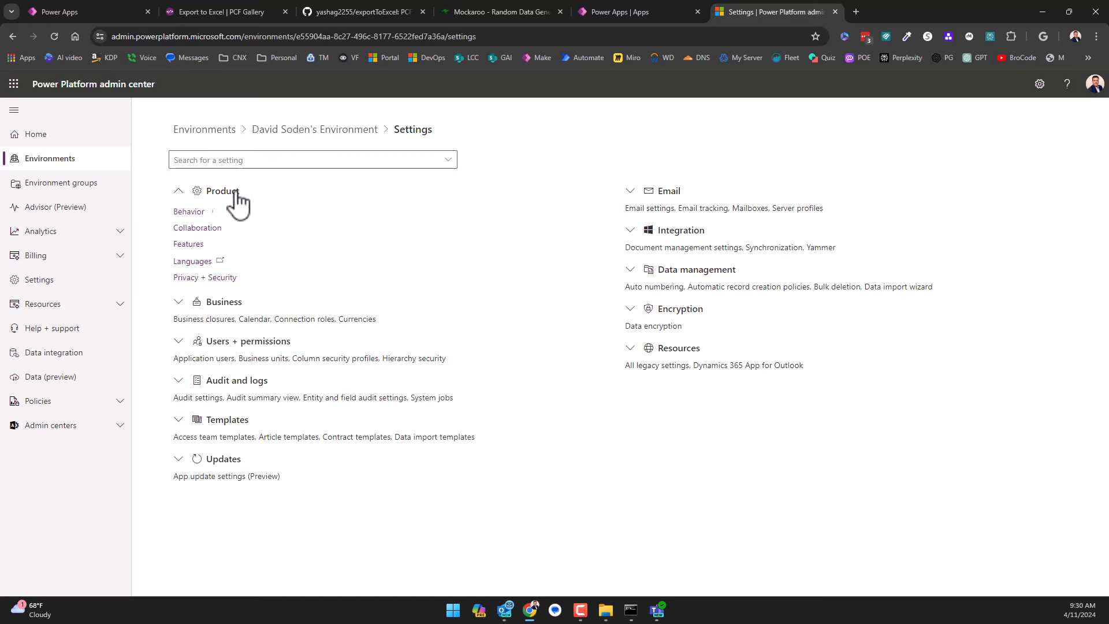
{"action": "left_click", "coordinate": [187, 245]}
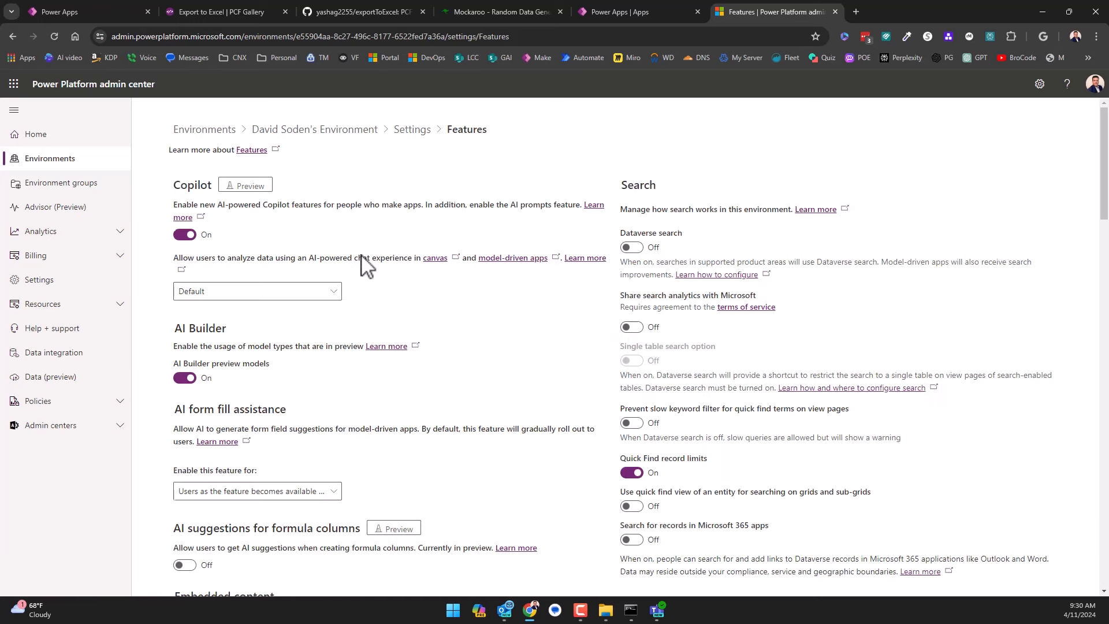
{"action": "scroll", "coordinate": [657, 394], "scroll_direction": "down", "scroll_amount": 12}
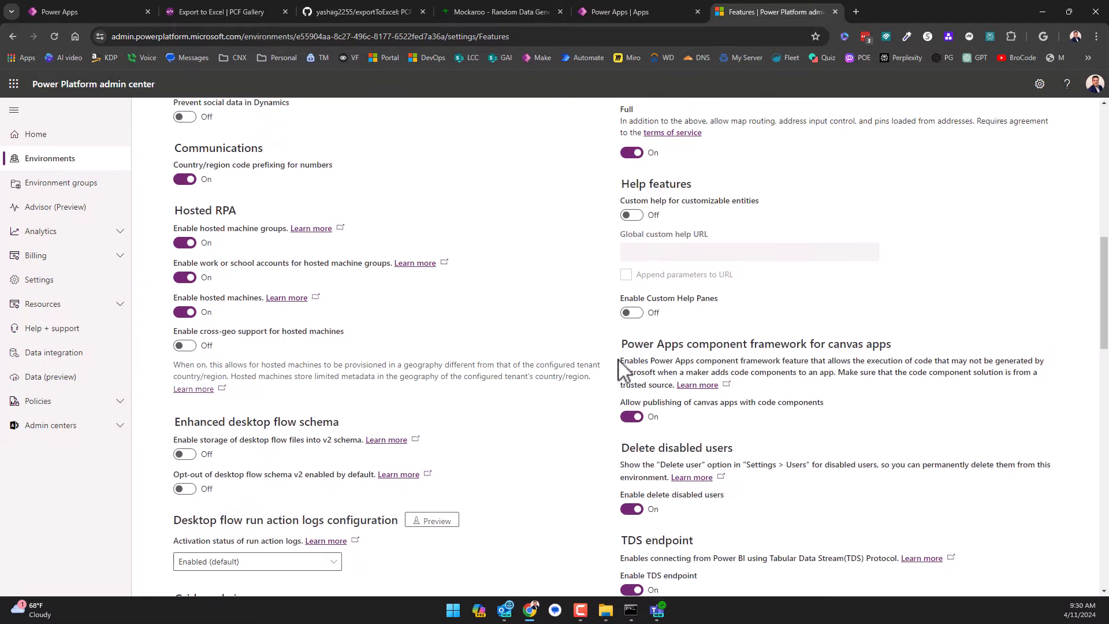
{"action": "left_click_drag", "start_coordinate": [626, 347], "coordinate": [888, 349]}
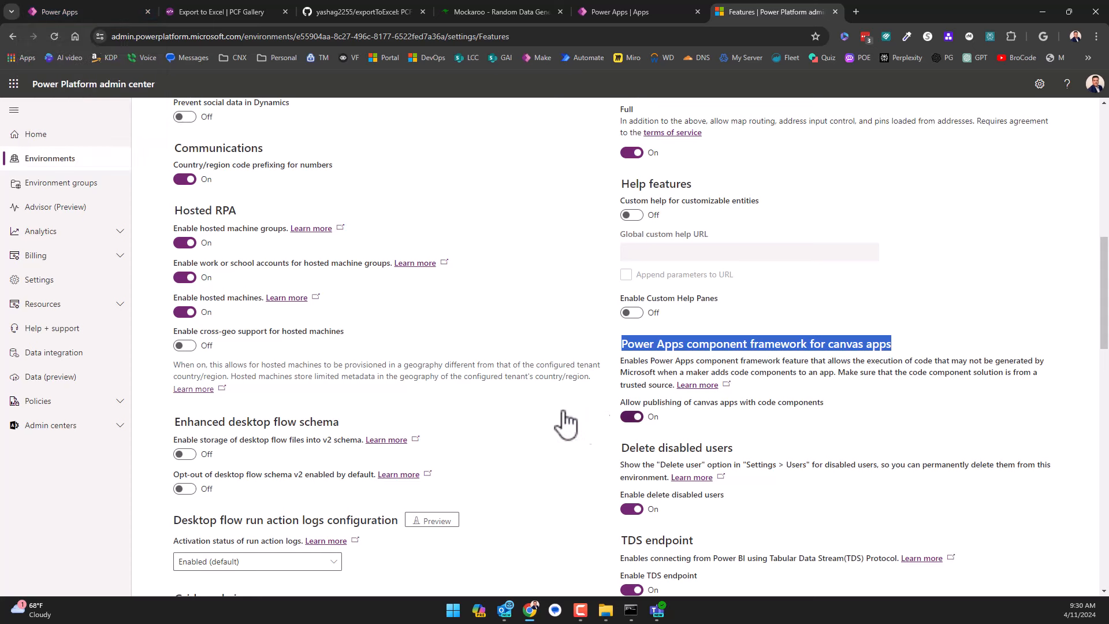
Return to the canvas app and review its code components and those available for import, including excelexport.
{"action": "left_click", "coordinate": [79, 10]}
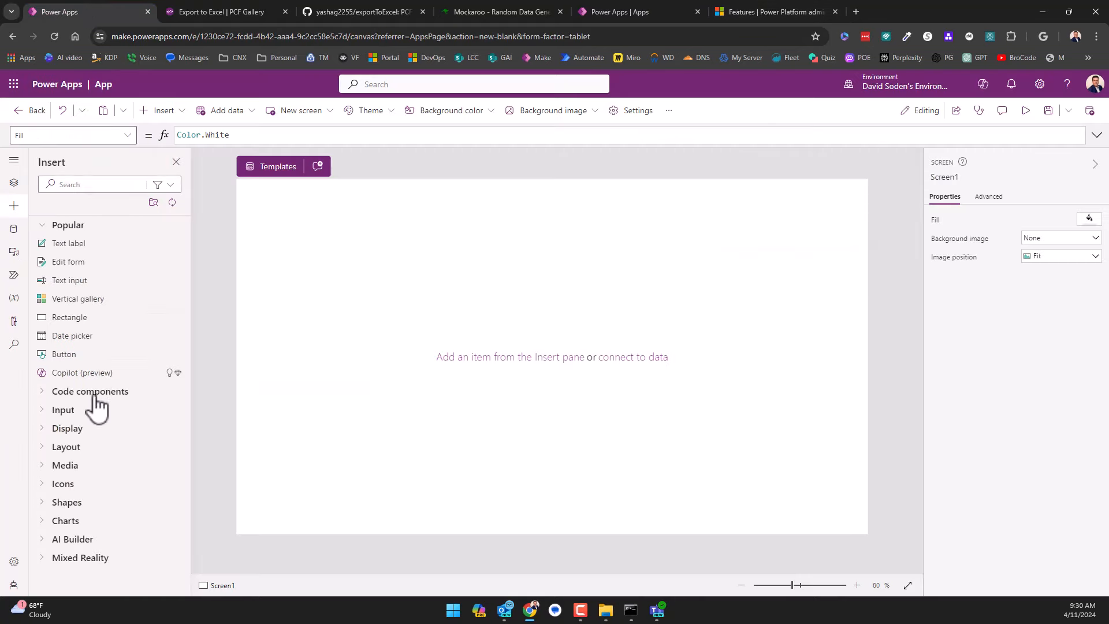
{"action": "left_click", "coordinate": [43, 392]}
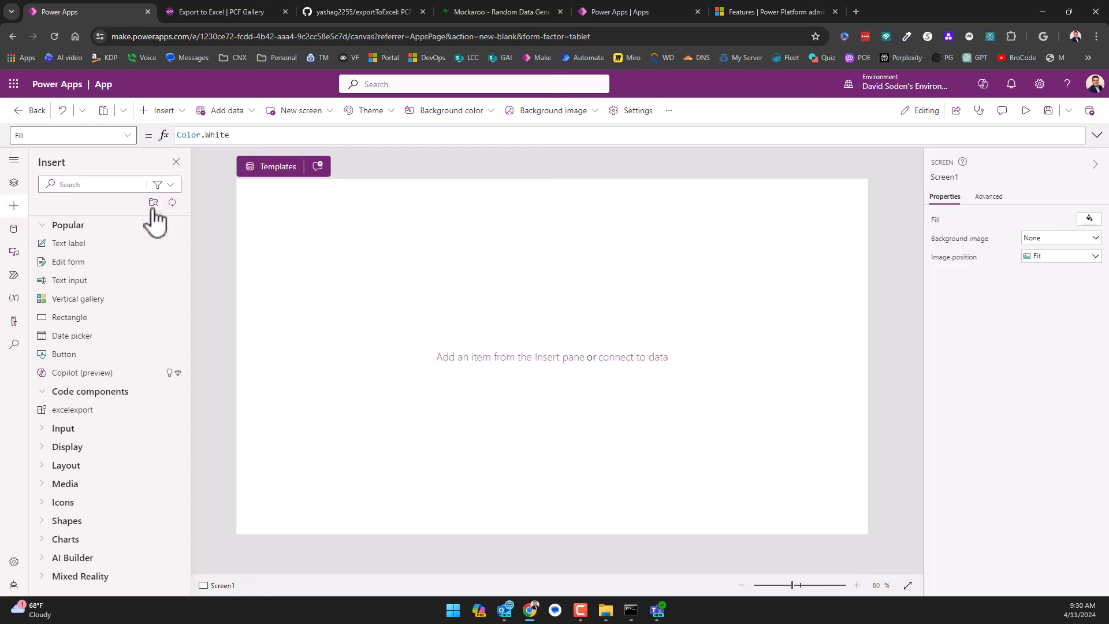
{"action": "left_click", "coordinate": [153, 203]}
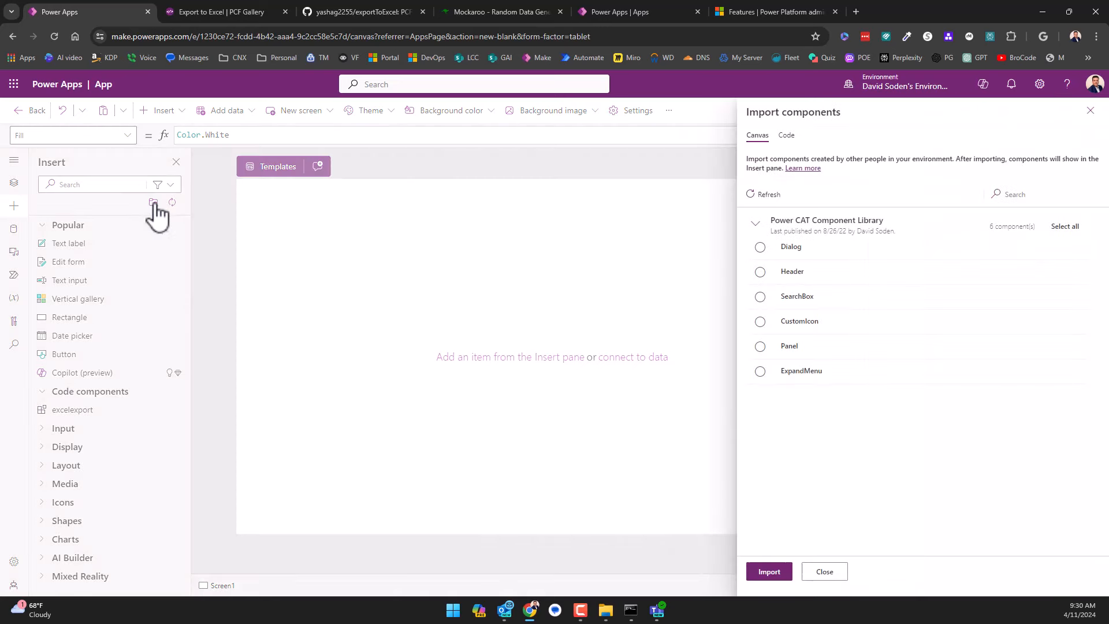
{"action": "left_click", "coordinate": [788, 137]}
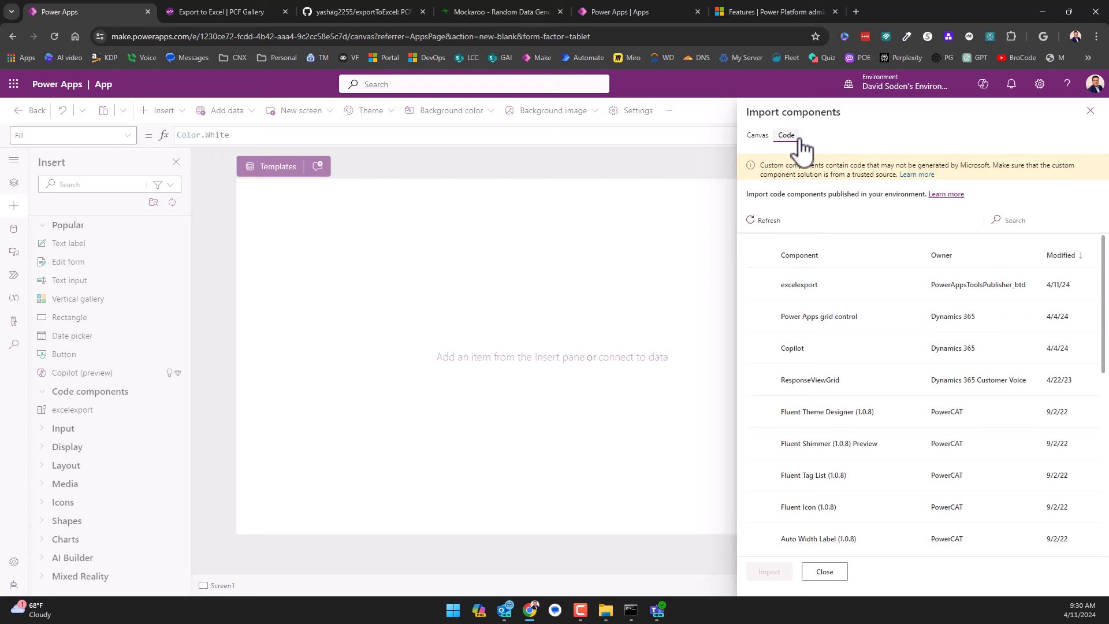
{"action": "left_click", "coordinate": [761, 284]}
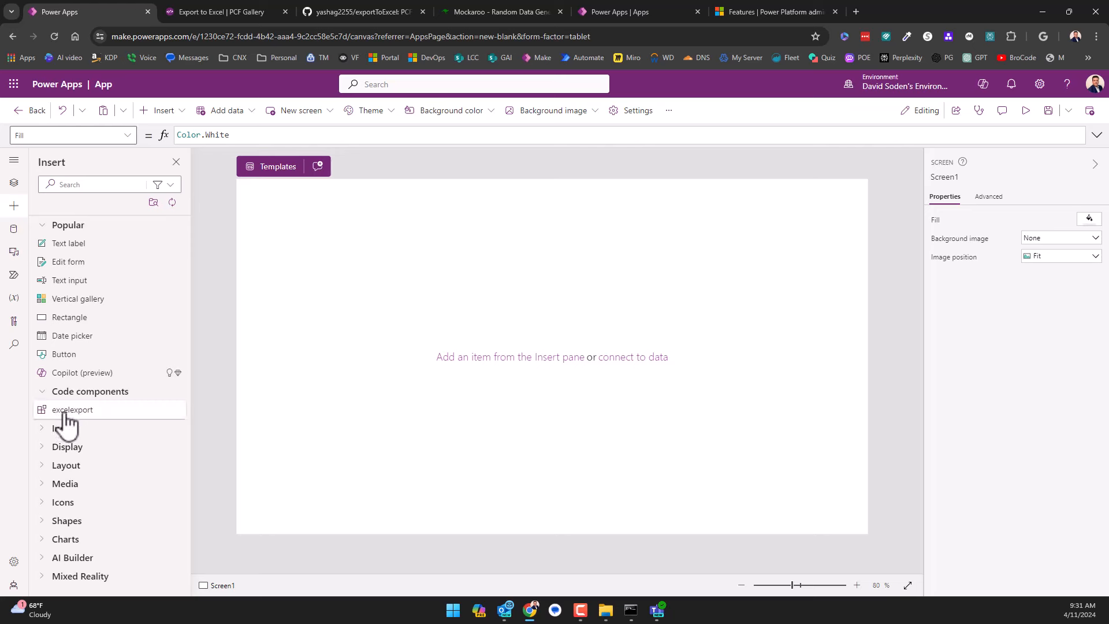
Insert the excelexport control on the screen, size it to about 281 by 65, and set its button height to 40.
{"action": "left_click", "coordinate": [65, 414]}
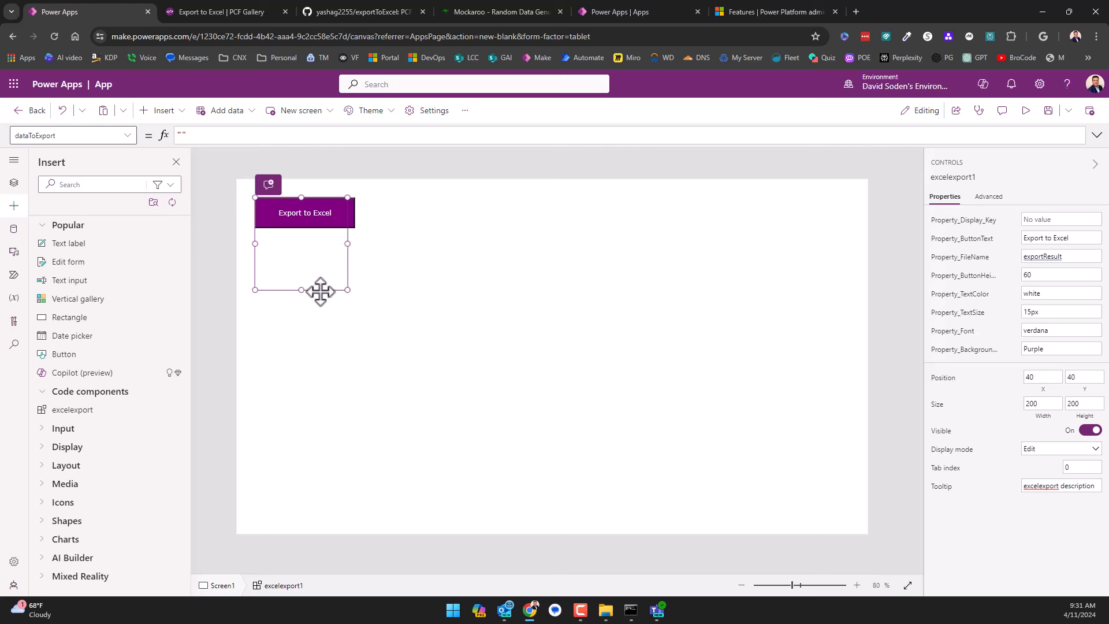
{"action": "left_click_drag", "start_coordinate": [319, 292], "coordinate": [418, 256]}
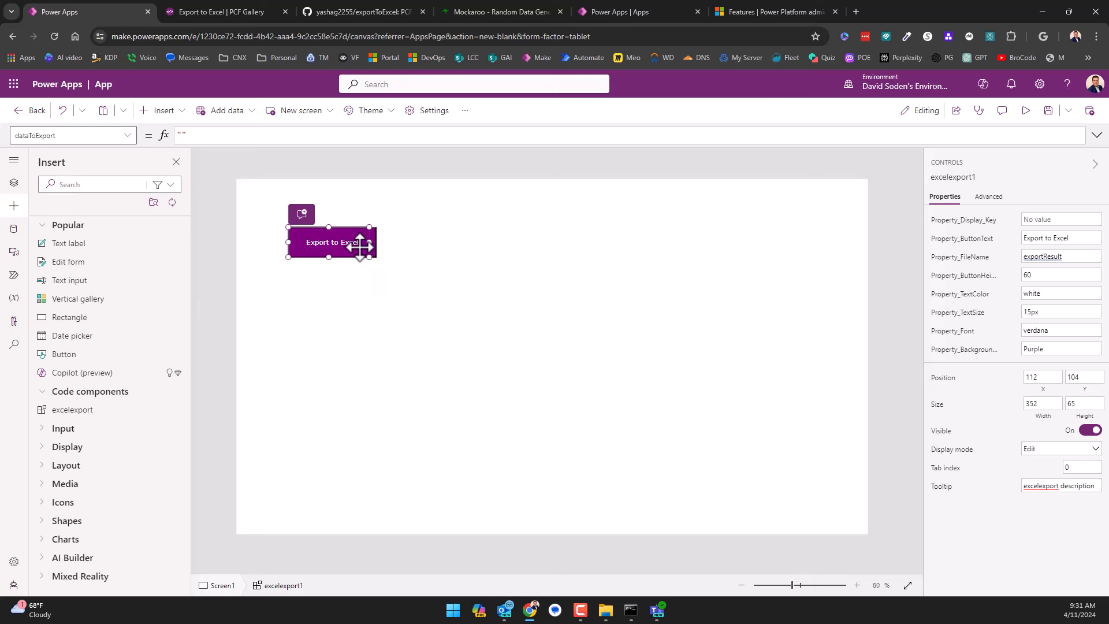
{"action": "double_click", "coordinate": [1045, 278]}
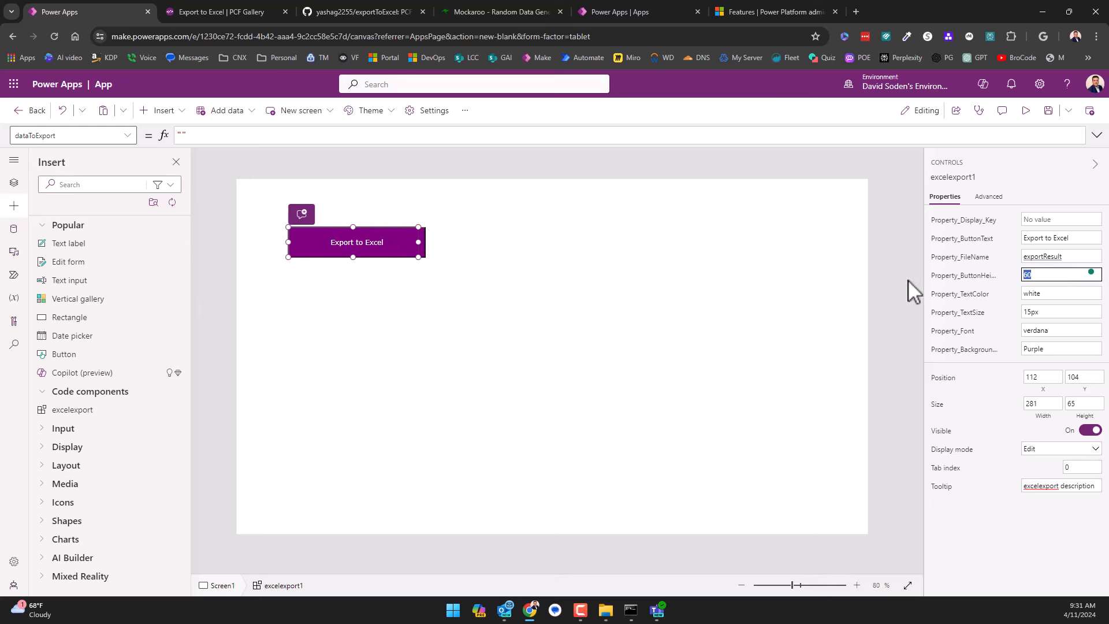
{"action": "type", "text": "40"}
{"action": "left_click", "coordinate": [641, 338]}
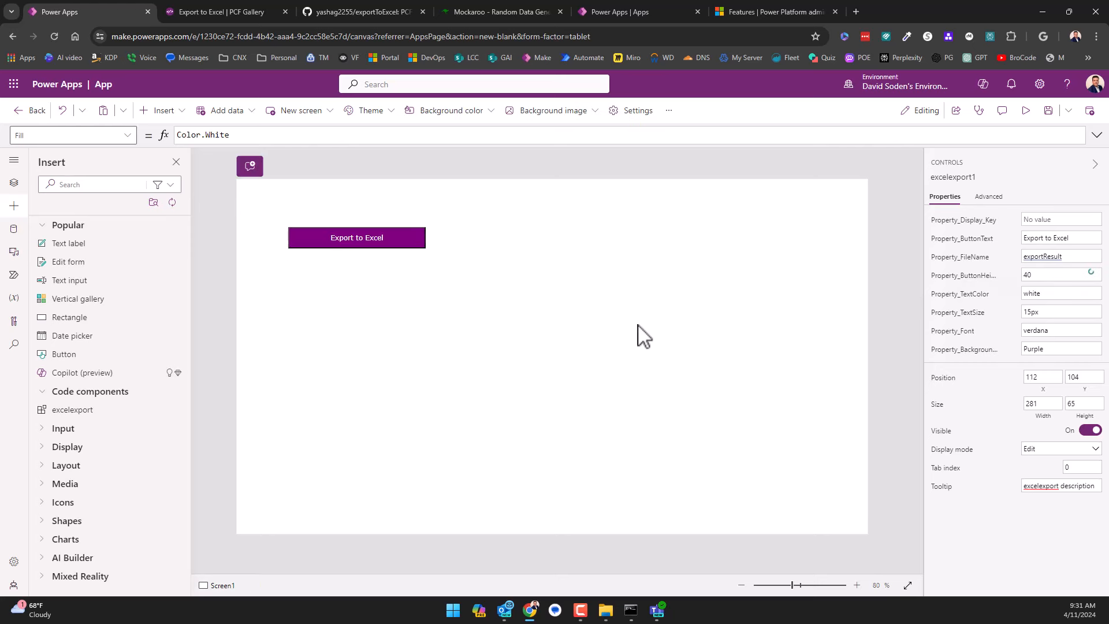
{"action": "left_click", "coordinate": [400, 235]}
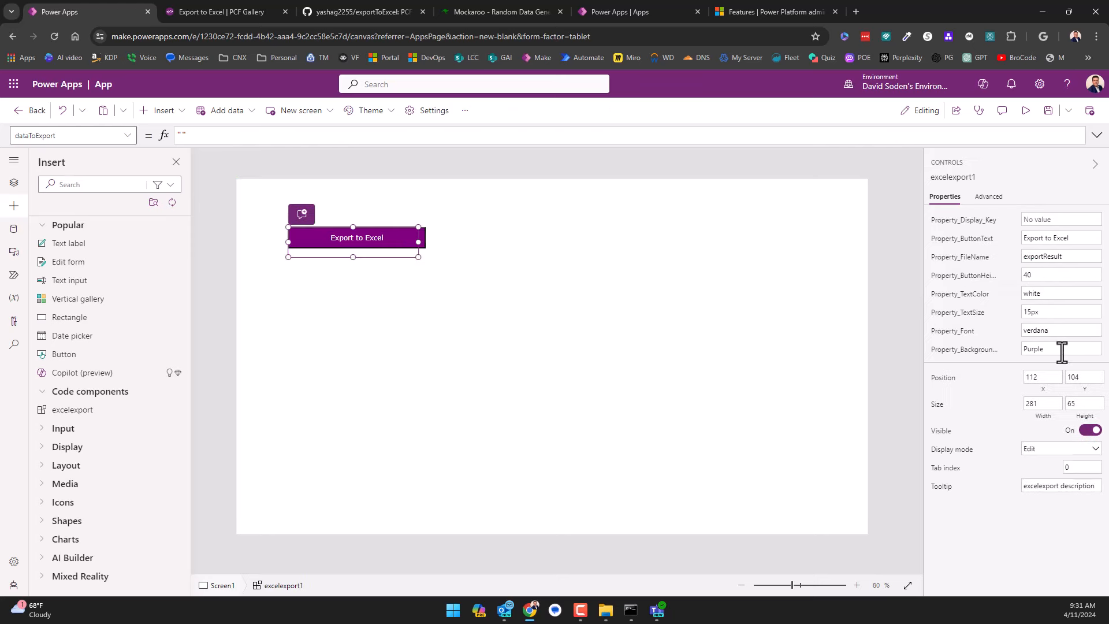
{"action": "double_click", "coordinate": [1061, 350]}
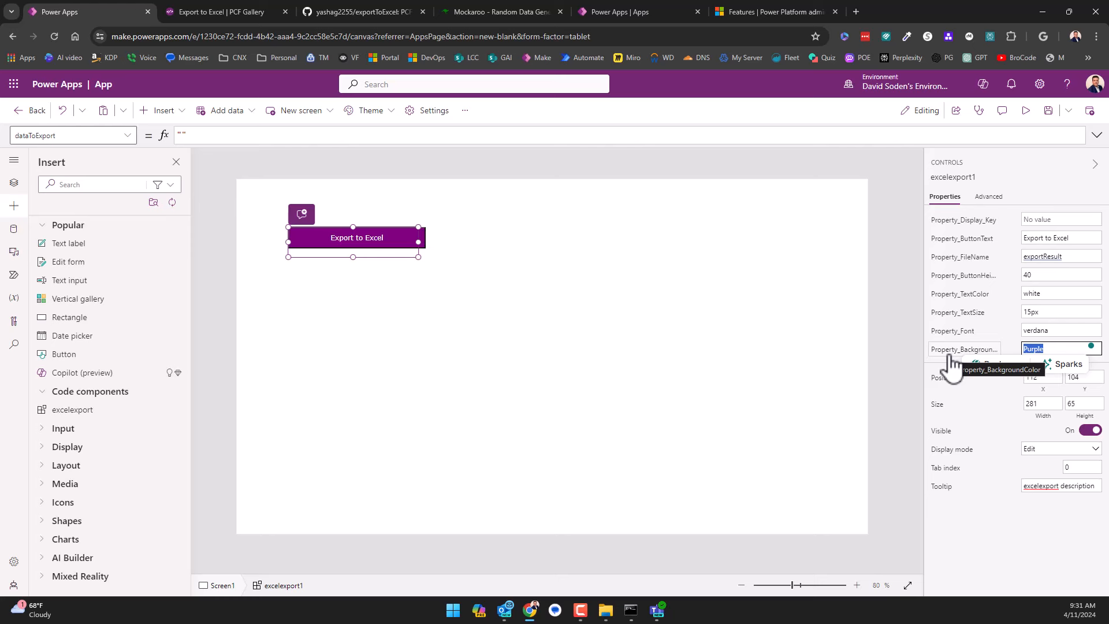
{"action": "type", "text": "b"}
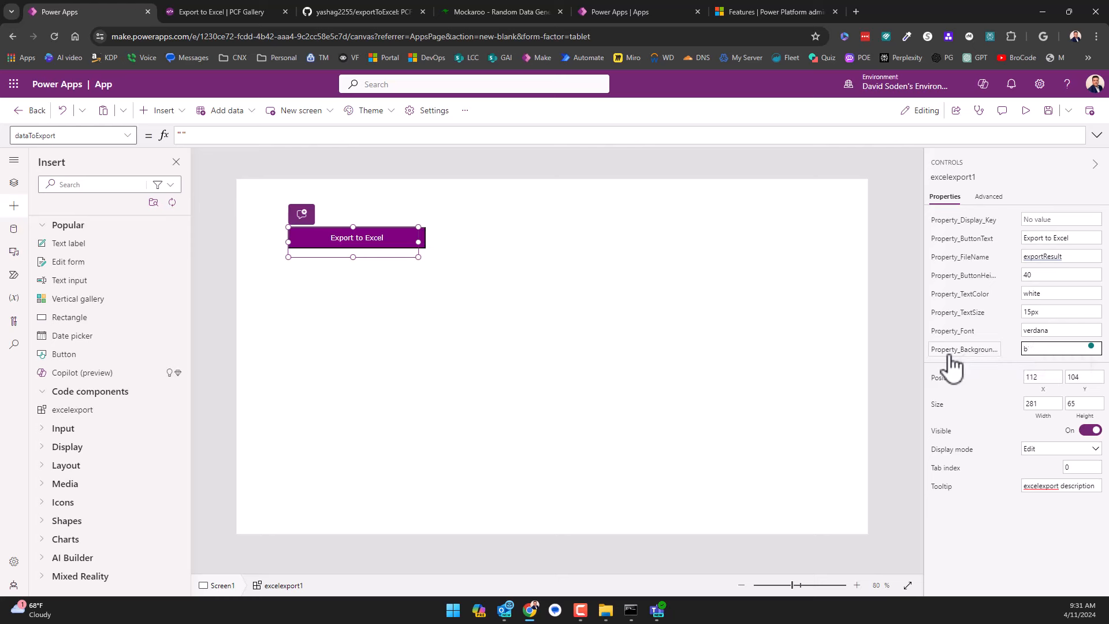
{"action": "left_click", "coordinate": [939, 364]}
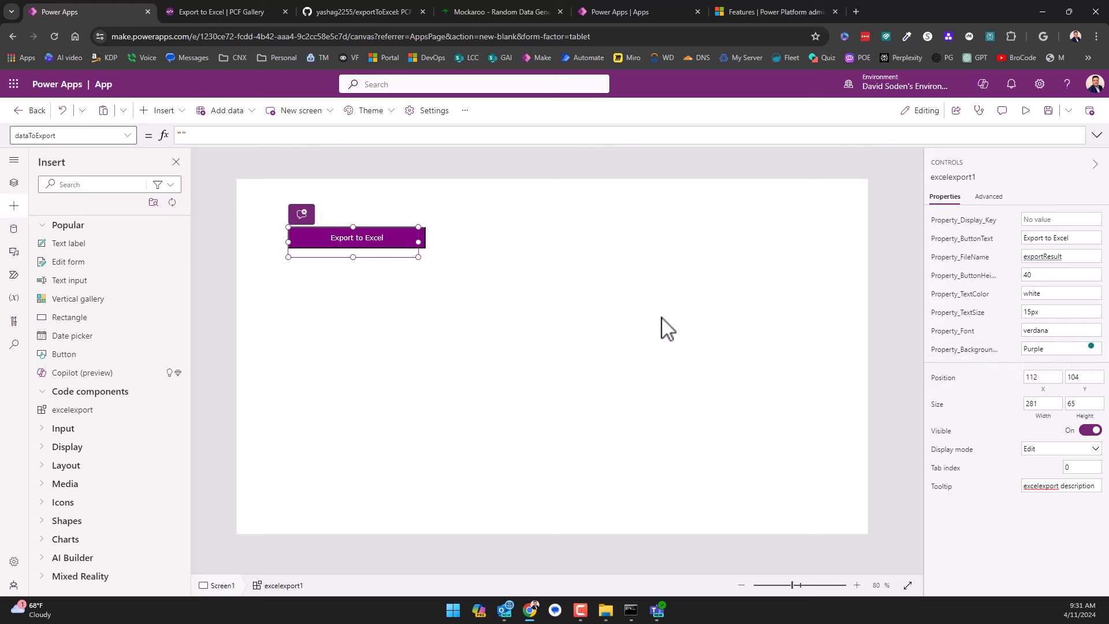
Reposition the Export to Excel control near the canvas's upper-left corner, at about X 84, Y 116.
{"action": "left_click", "coordinate": [433, 260]}
{"action": "left_click", "coordinate": [392, 230]}
{"action": "left_click_drag", "start_coordinate": [381, 238], "coordinate": [471, 242]}
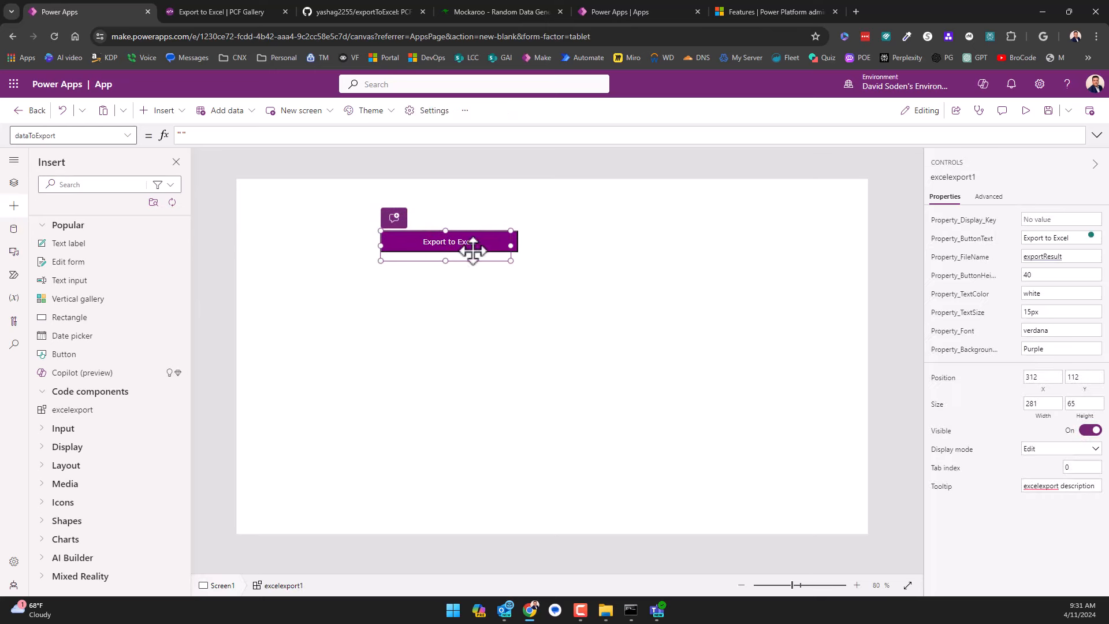
{"action": "left_click_drag", "start_coordinate": [445, 240], "coordinate": [341, 242]}
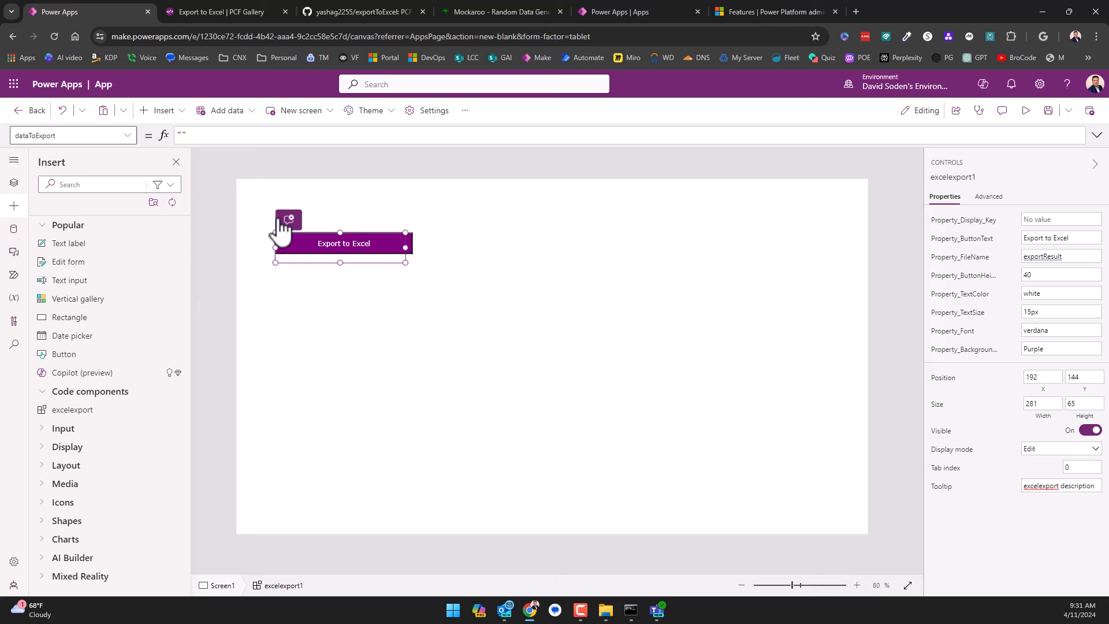
Insert a vertical gallery and place it to the right of the Export to Excel button.
{"action": "left_click", "coordinate": [164, 113]}
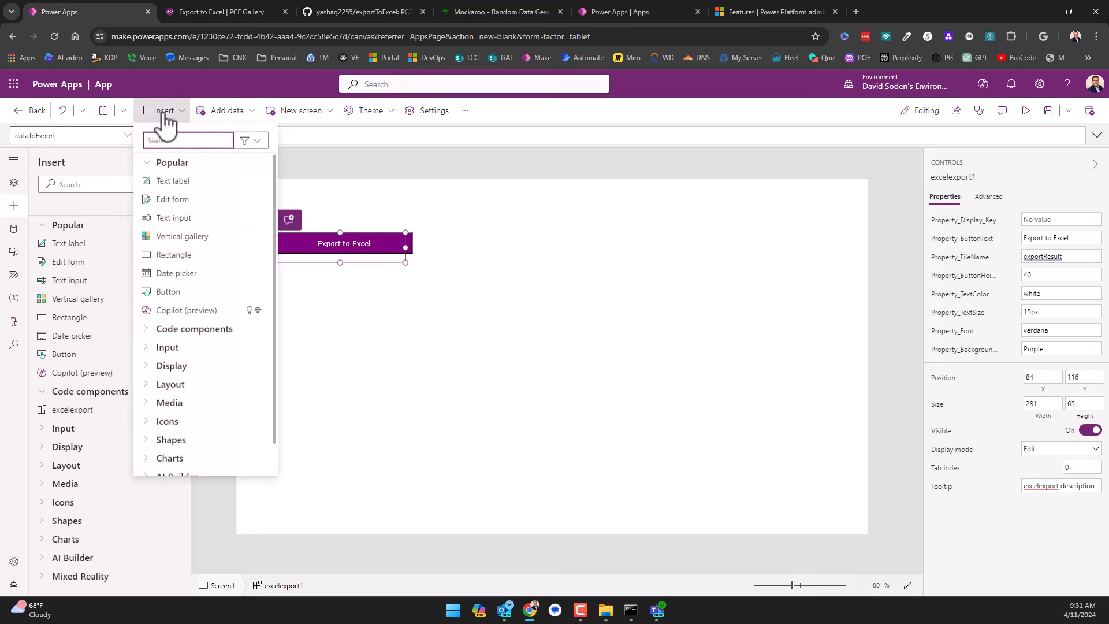
{"action": "left_click", "coordinate": [171, 238]}
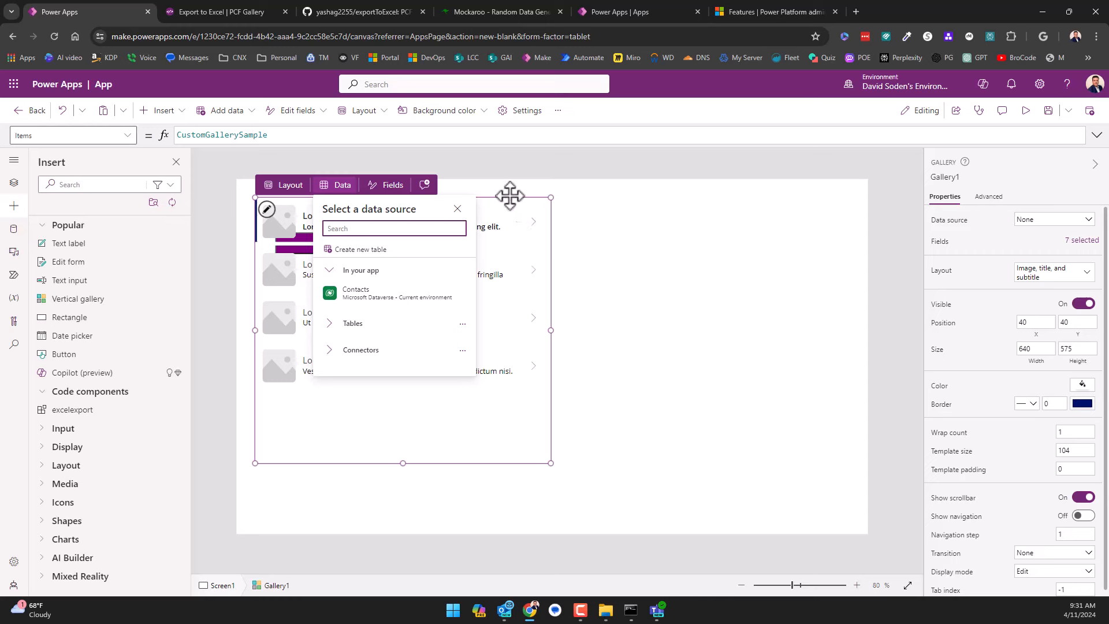
{"action": "left_click_drag", "start_coordinate": [508, 193], "coordinate": [715, 238]}
{"action": "left_click", "coordinate": [342, 329]}
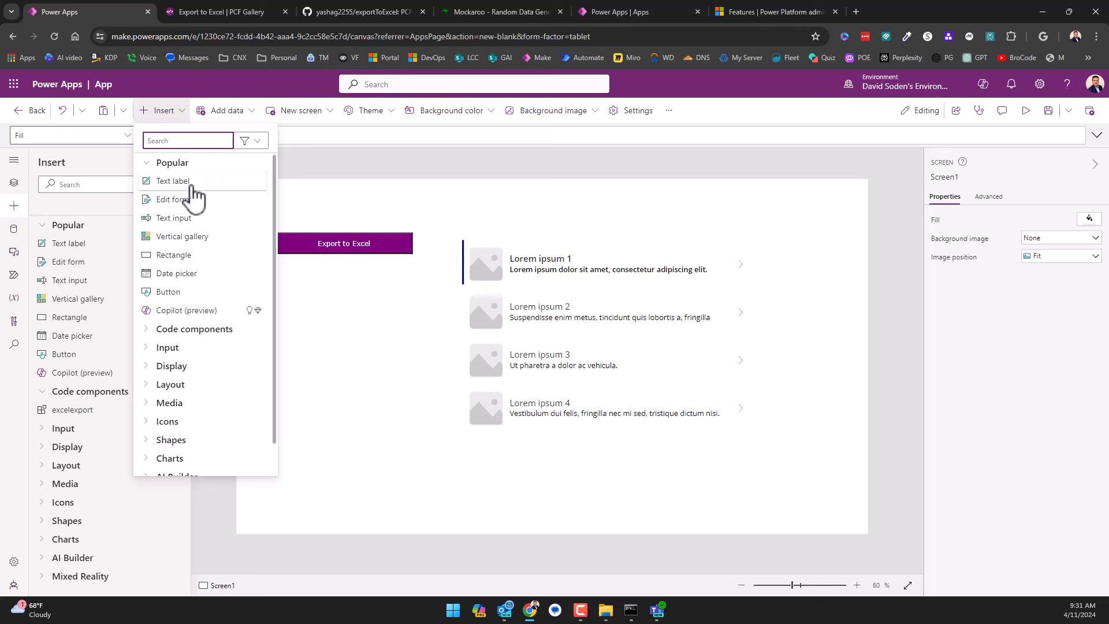
Add a text label below the Export to Excel button and set its text to CountRows(Gallery1.AllItems).
{"action": "left_click", "coordinate": [162, 182]}
{"action": "left_click_drag", "start_coordinate": [302, 223], "coordinate": [345, 378]}
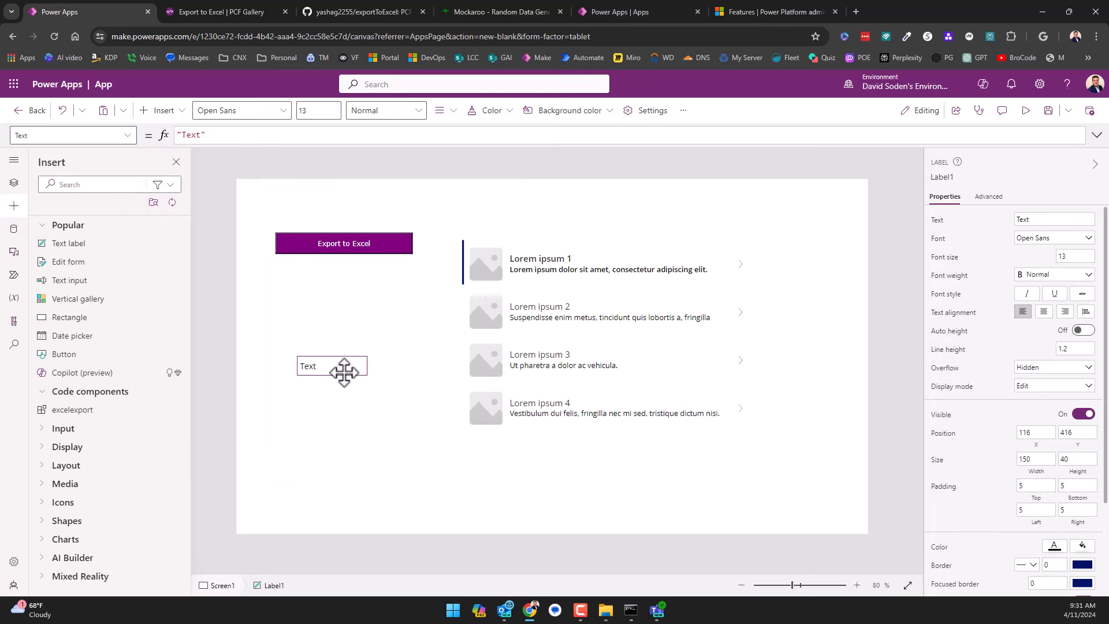
{"action": "left_click_drag", "start_coordinate": [209, 135], "coordinate": [45, 136]}
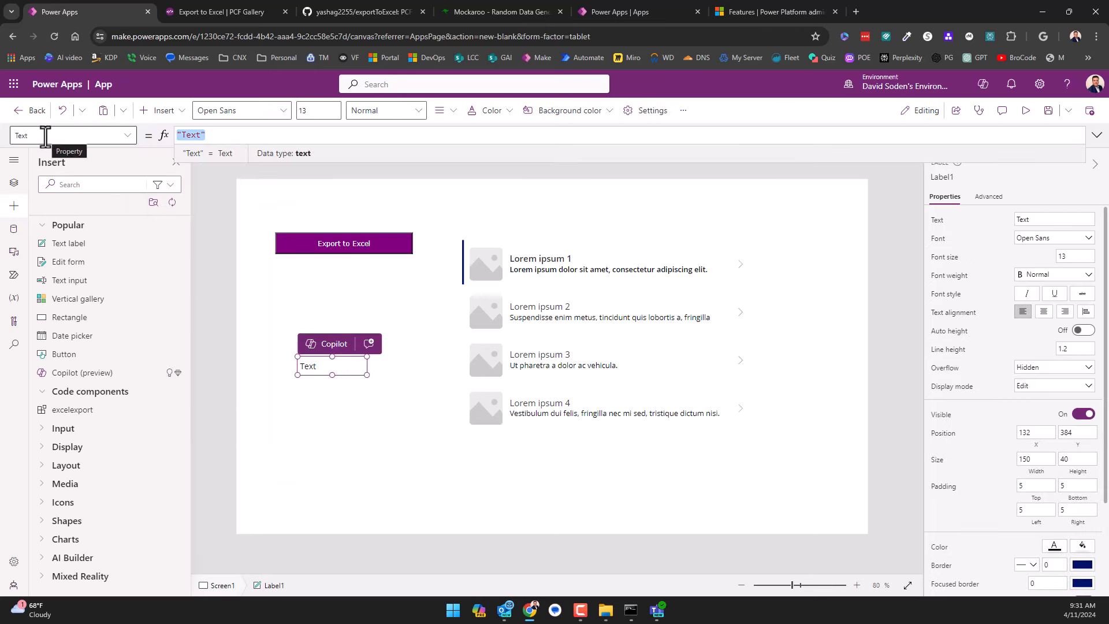
{"action": "type", "text": "coun"}
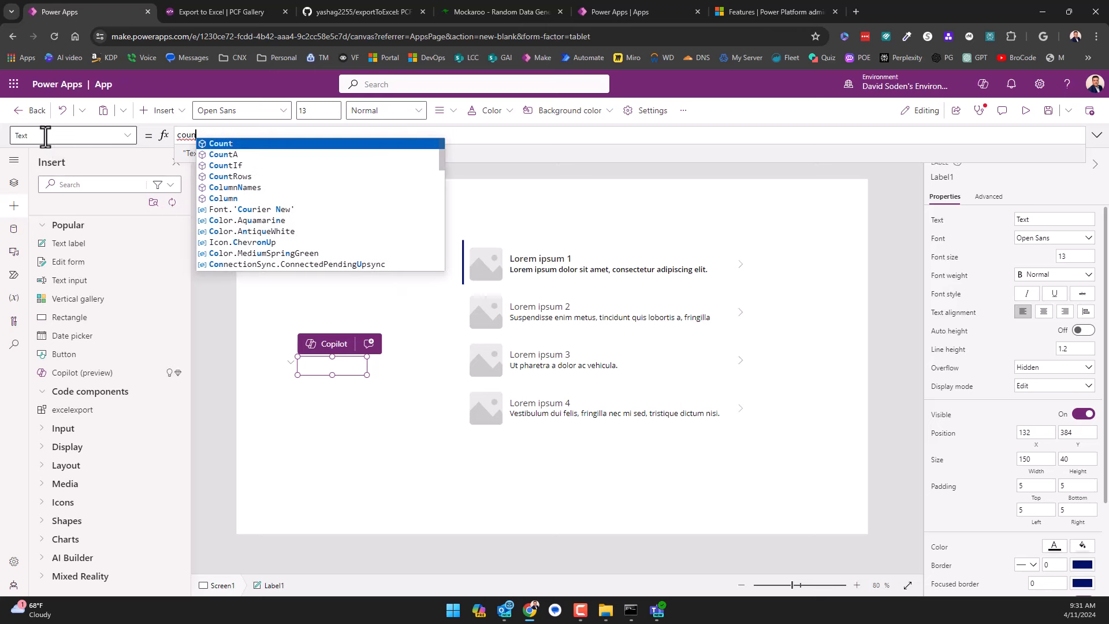
{"action": "key", "text": "Down"}
{"action": "key", "text": "Down"}
{"action": "key", "text": "Down"}
{"action": "key", "text": "Tab"}
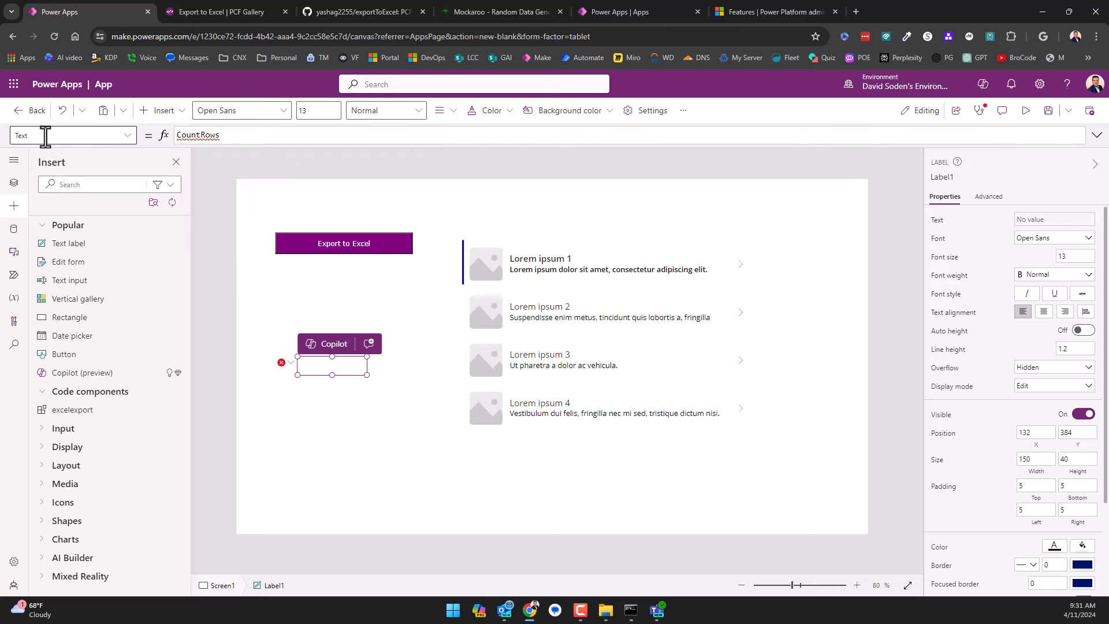
{"action": "type", "text": "("}
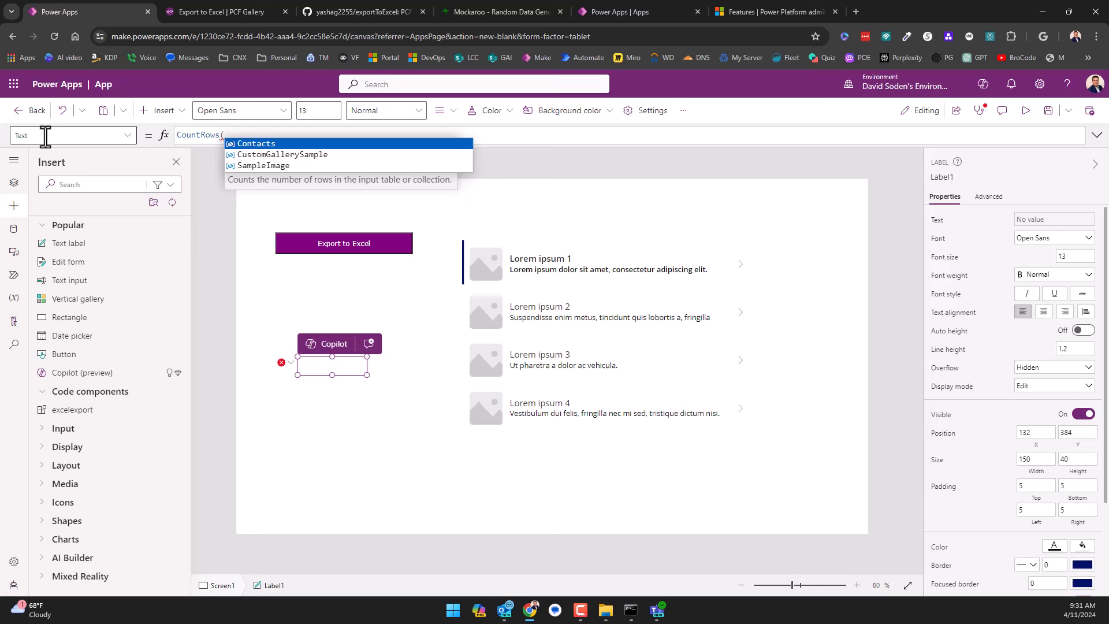
{"action": "type", "text": "ga"}
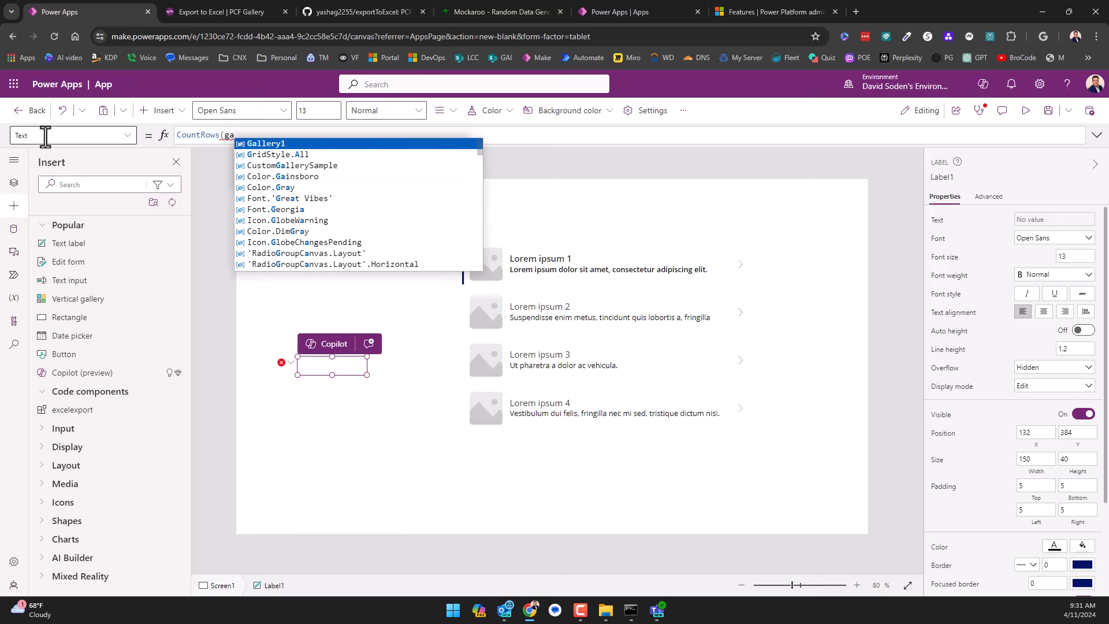
{"action": "key", "text": "Tab"}
{"action": "type", "text": "."}
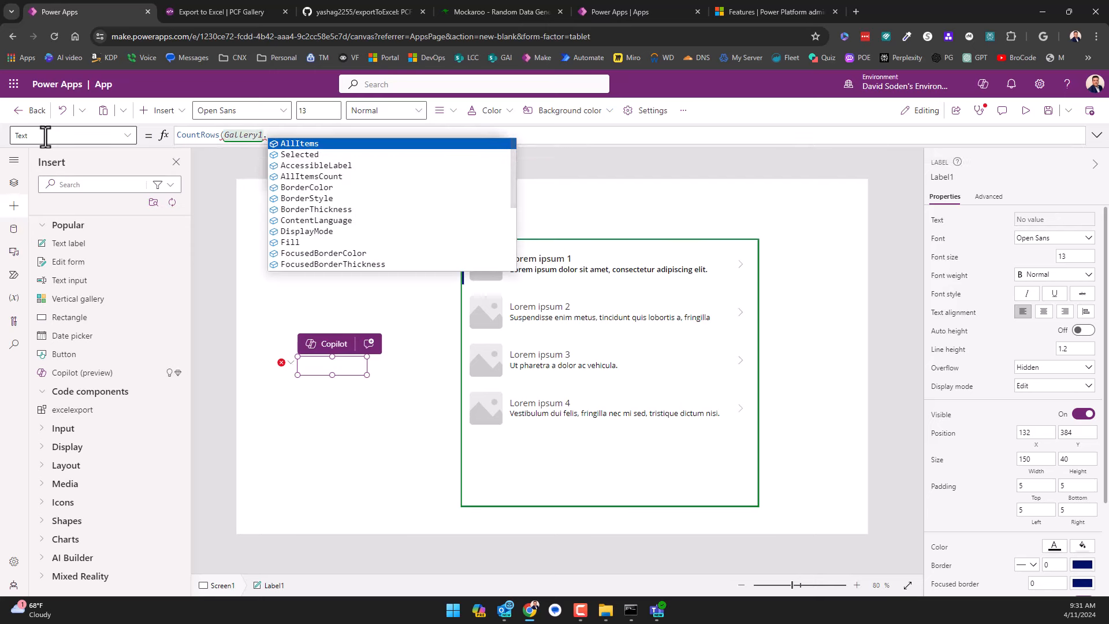
{"action": "key", "text": "Tab"}
{"action": "type", "text": ")"}
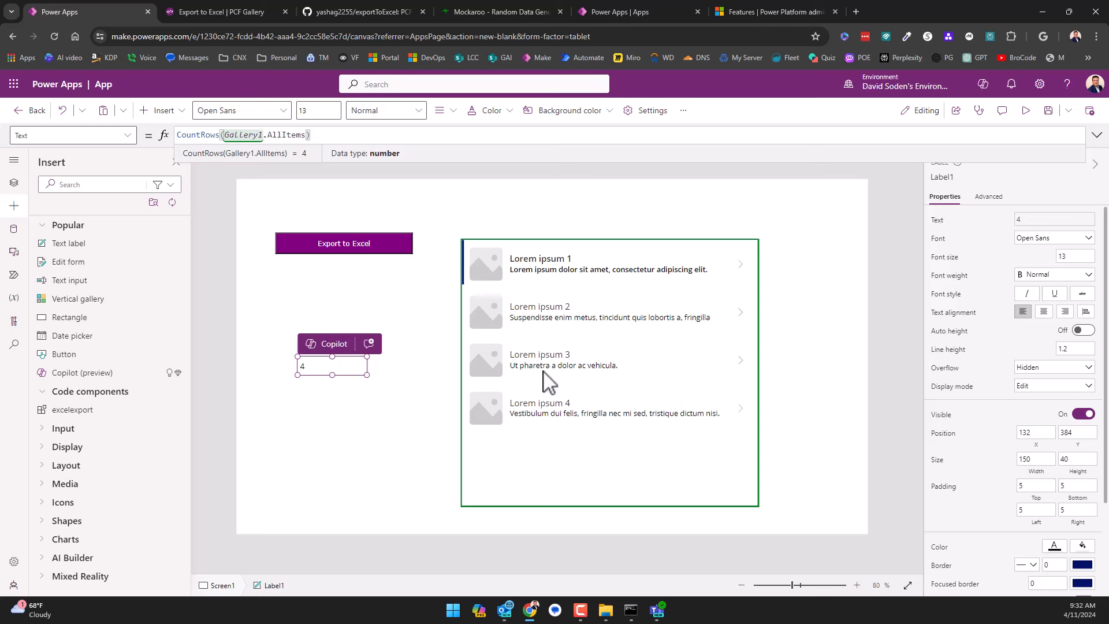
Clear the gallery's sample items formula and set its data source to the Contacts table.
{"action": "left_click", "coordinate": [503, 484]}
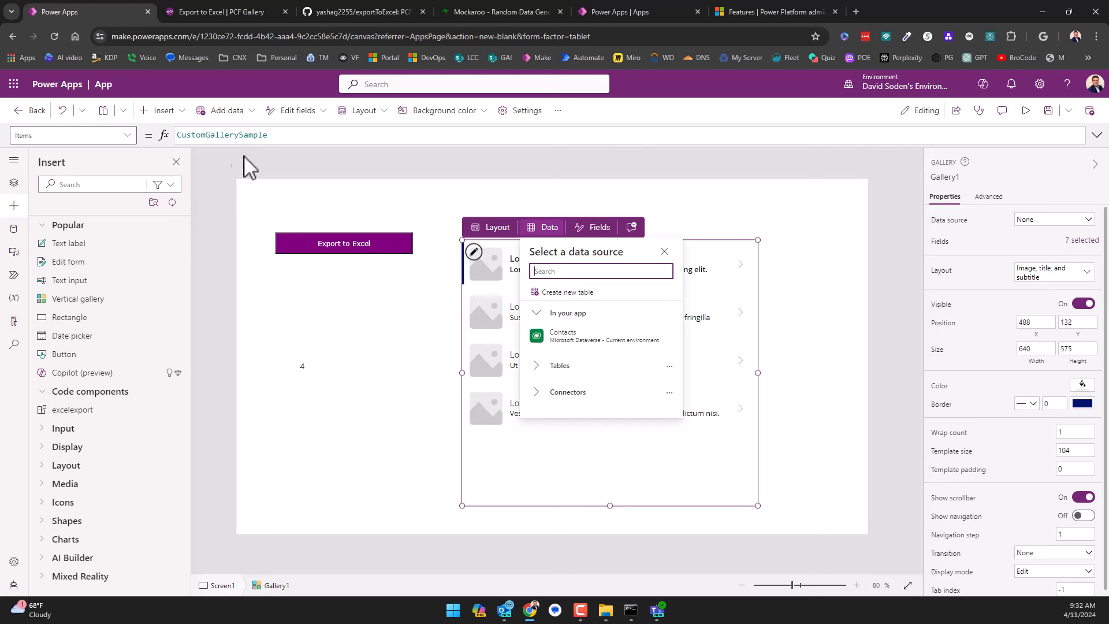
{"action": "left_click", "coordinate": [295, 135]}
{"action": "key", "text": "ctrl+a"}
{"action": "key", "text": "Delete"}
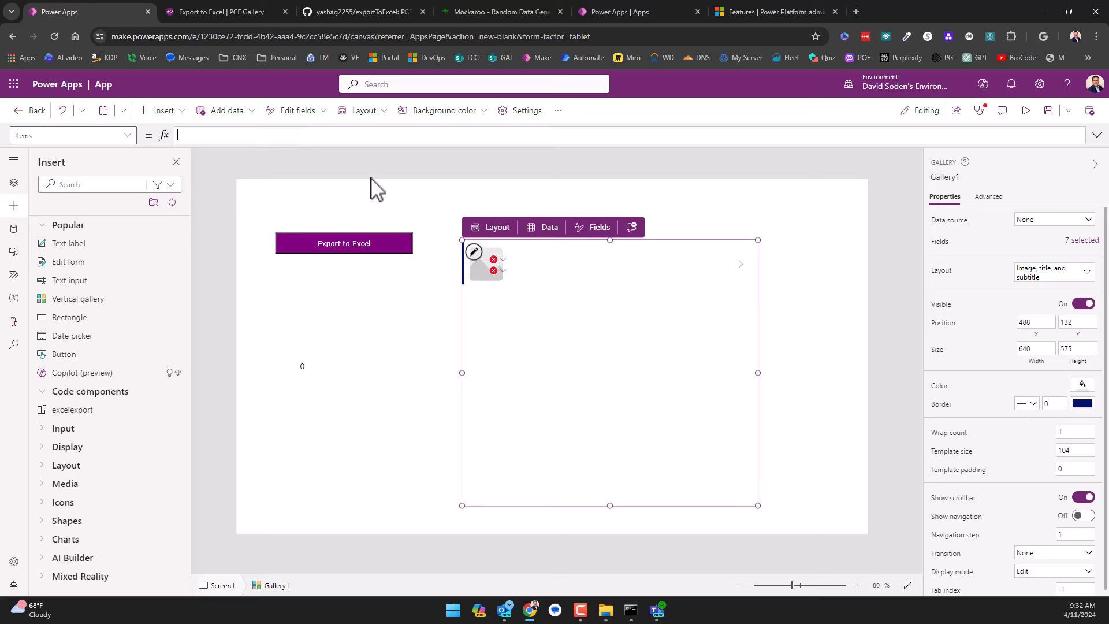
{"action": "left_click", "coordinate": [1079, 221]}
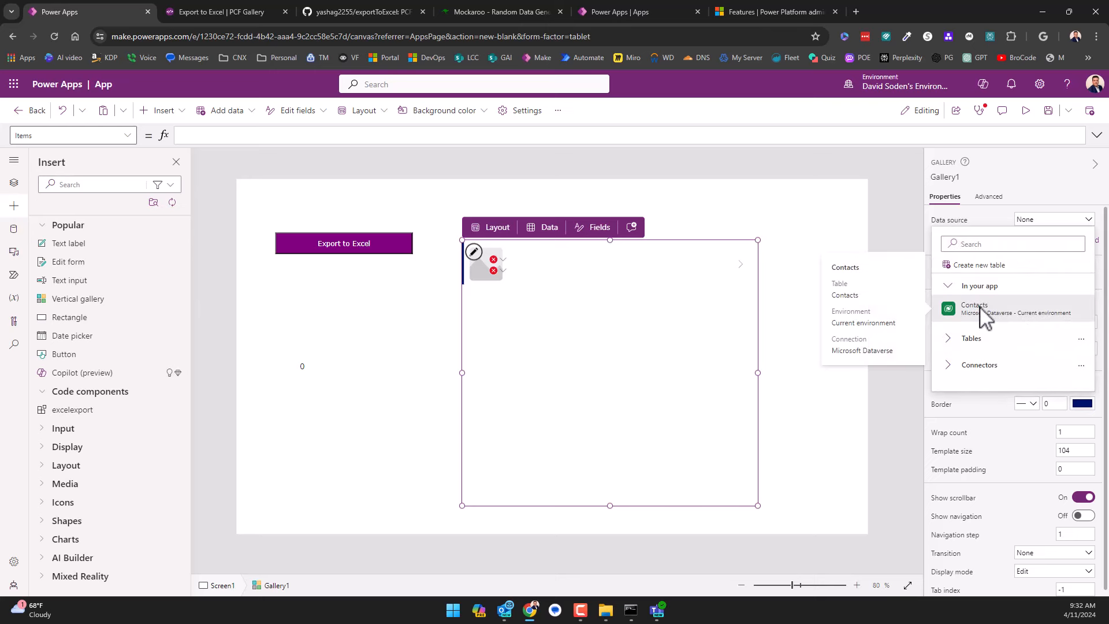
{"action": "left_click", "coordinate": [984, 312]}
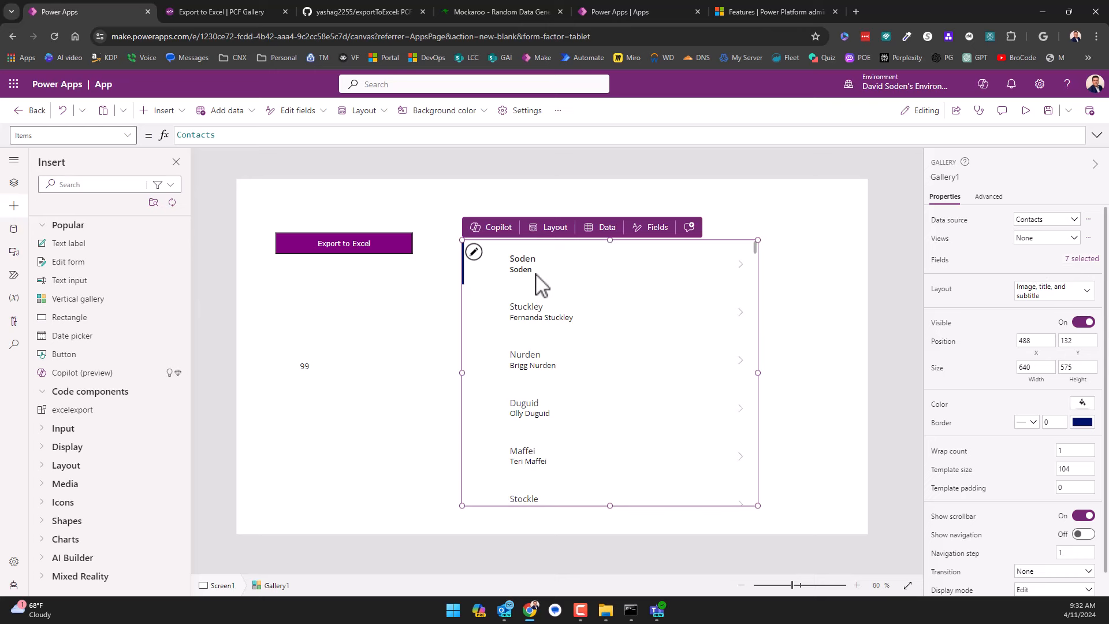
Set the gallery title label's text to ThisItem.'First Name' & " " & ThisItem.'Last Name'.
{"action": "left_click", "coordinate": [534, 270]}
{"action": "left_click", "coordinate": [611, 260]}
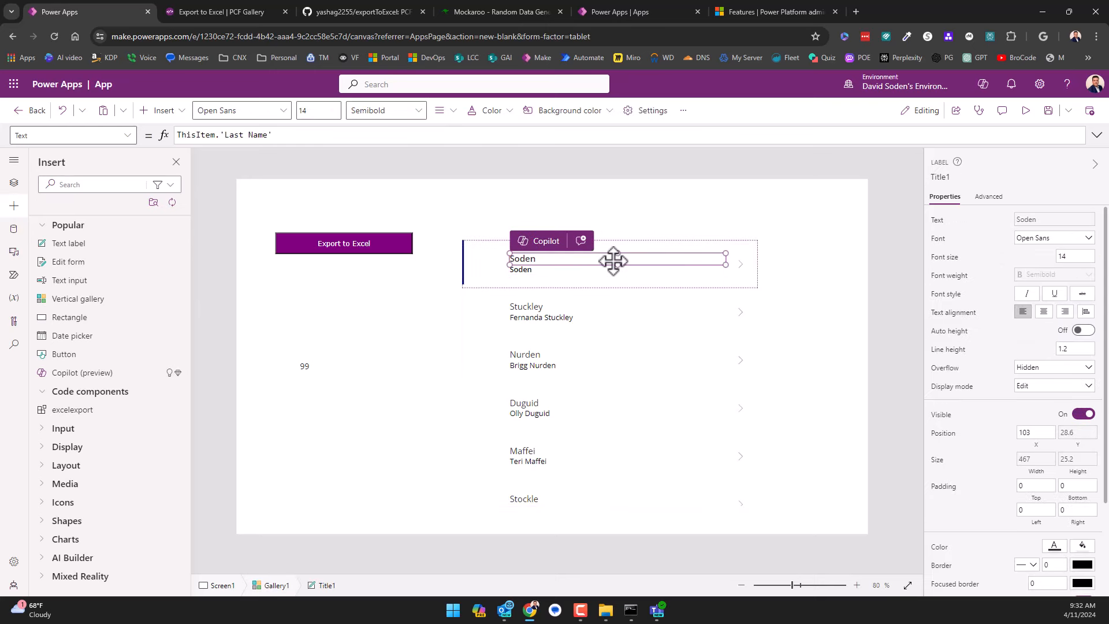
{"action": "key", "text": "ctrl+a"}
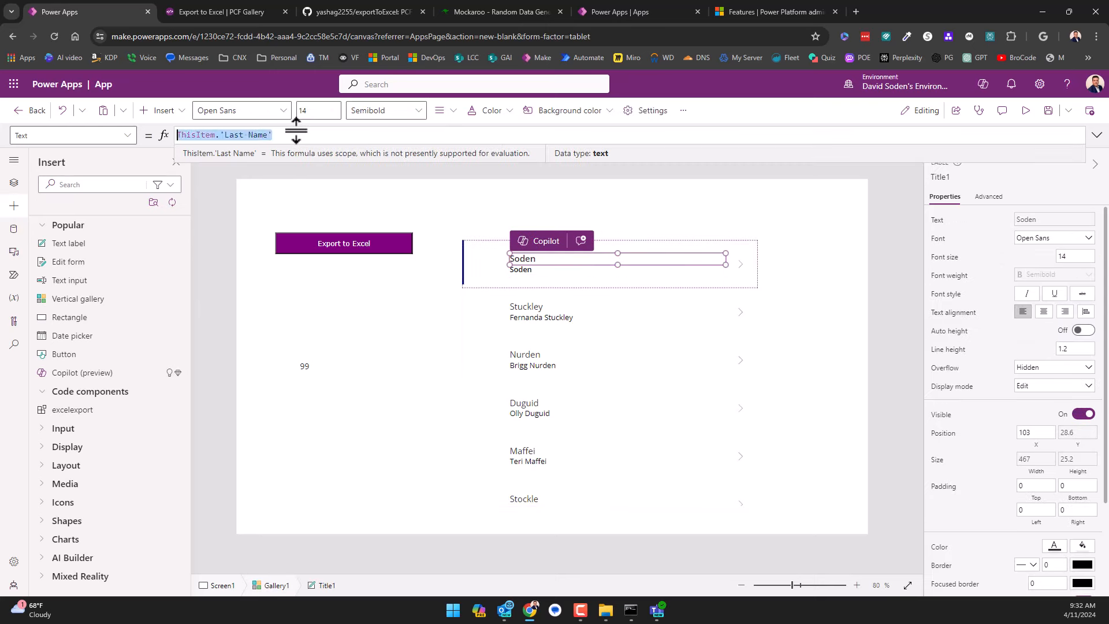
{"action": "key", "text": "BackSpace"}
{"action": "type", "text": "This"}
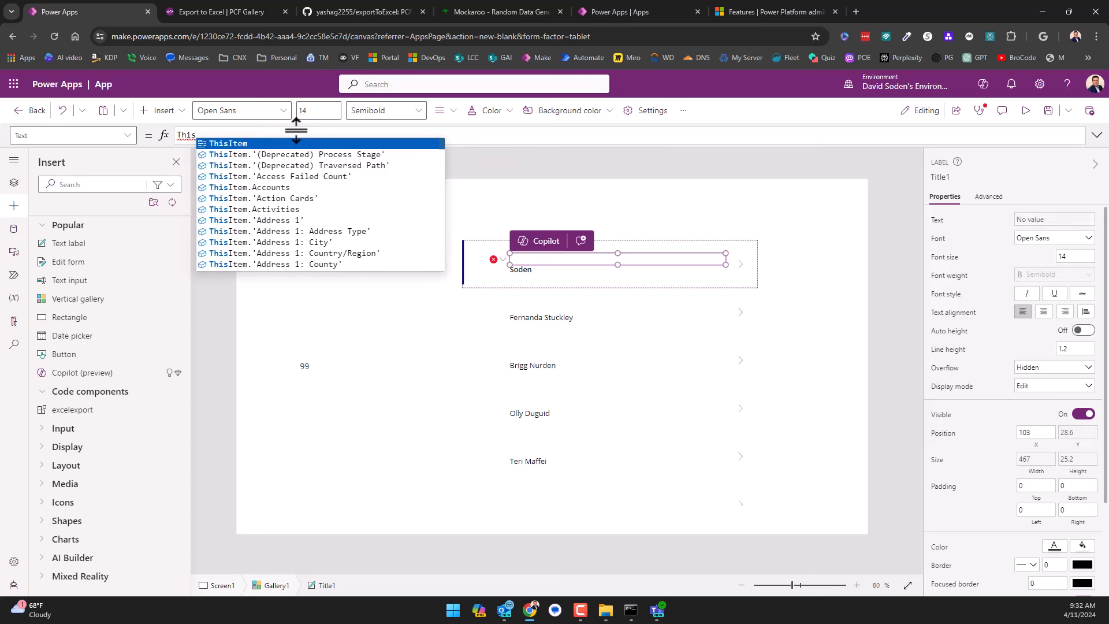
{"action": "key", "text": "Tab"}
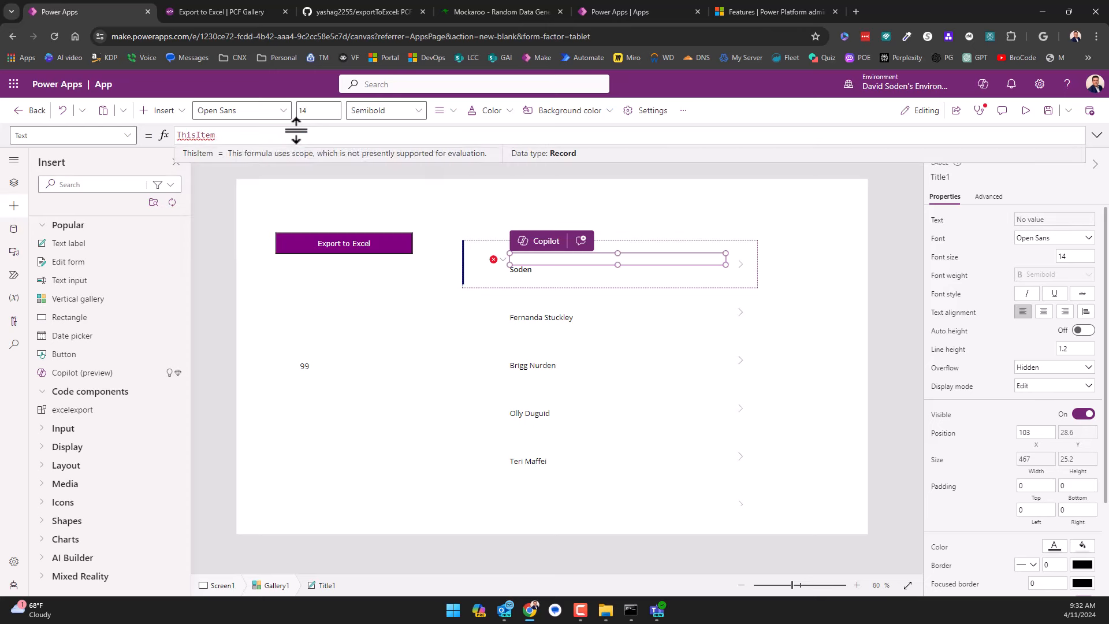
{"action": "type", "text": ".fir"}
{"action": "key", "text": "Tab"}
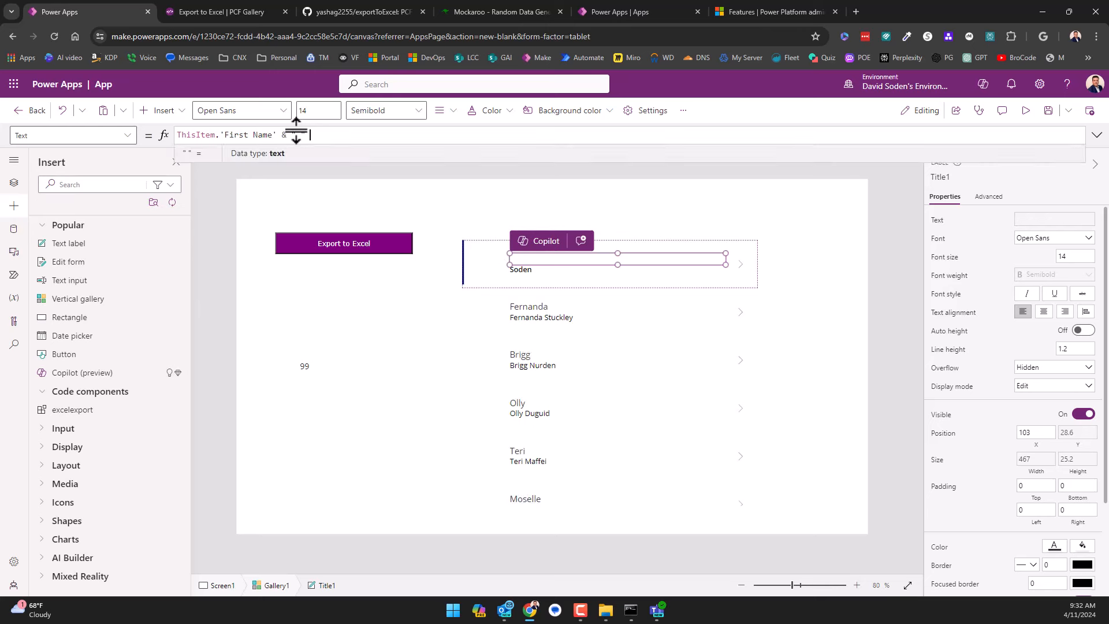
{"action": "type", "text": "ThisItem.'Last Name'"}
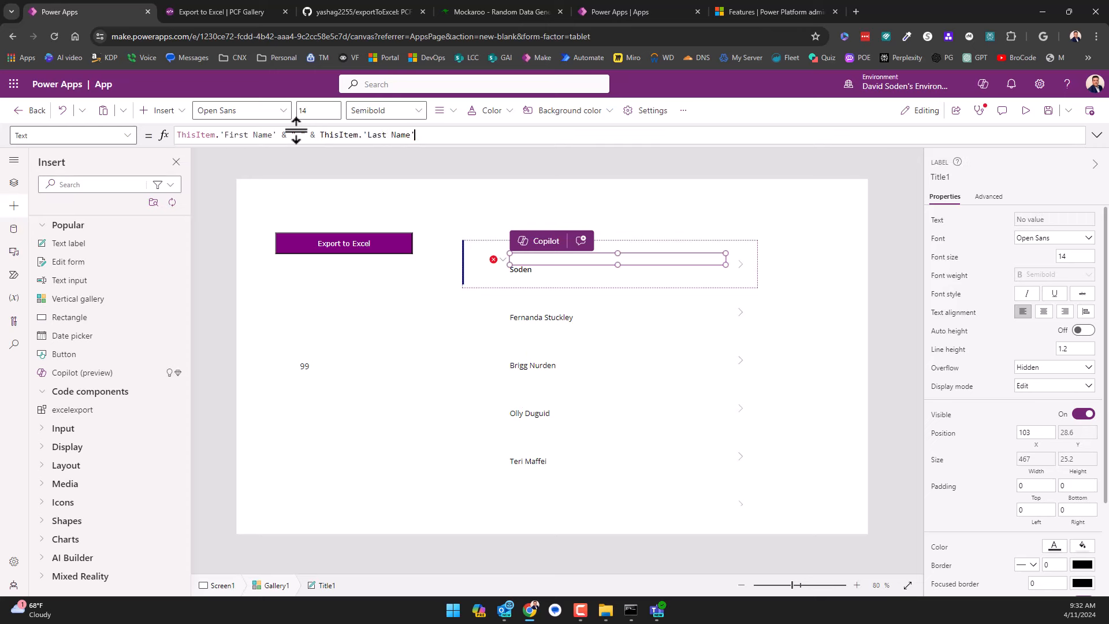
Examine the gallery title's concatenated name formula and compare it with the subtitle label's formula.
{"action": "key", "text": "Home"}
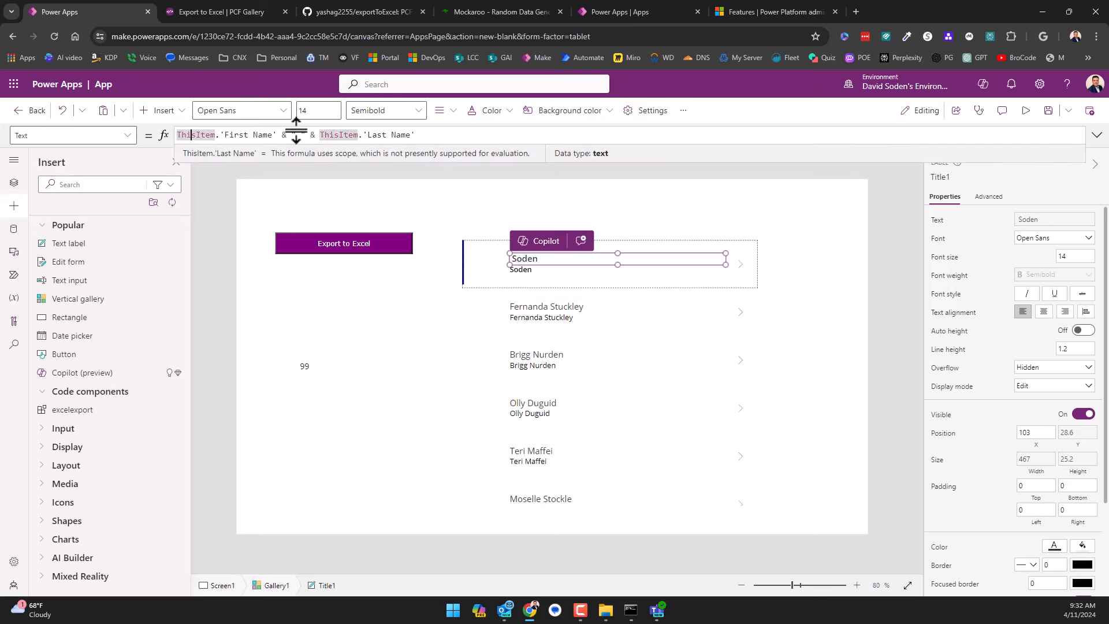
{"action": "key", "text": "Right"}
{"action": "key", "text": "Right"}
{"action": "key", "text": "Right"}
{"action": "key", "text": "Right"}
{"action": "key", "text": "Right"}
{"action": "key", "text": "Right"}
{"action": "key", "text": "Right"}
{"action": "key", "text": "Right"}
{"action": "key", "text": "Right"}
{"action": "key", "text": "Right"}
{"action": "key", "text": "Right"}
{"action": "key", "text": "Right"}
{"action": "key", "text": "Right"}
{"action": "key", "text": "Right"}
{"action": "key", "text": "Right"}
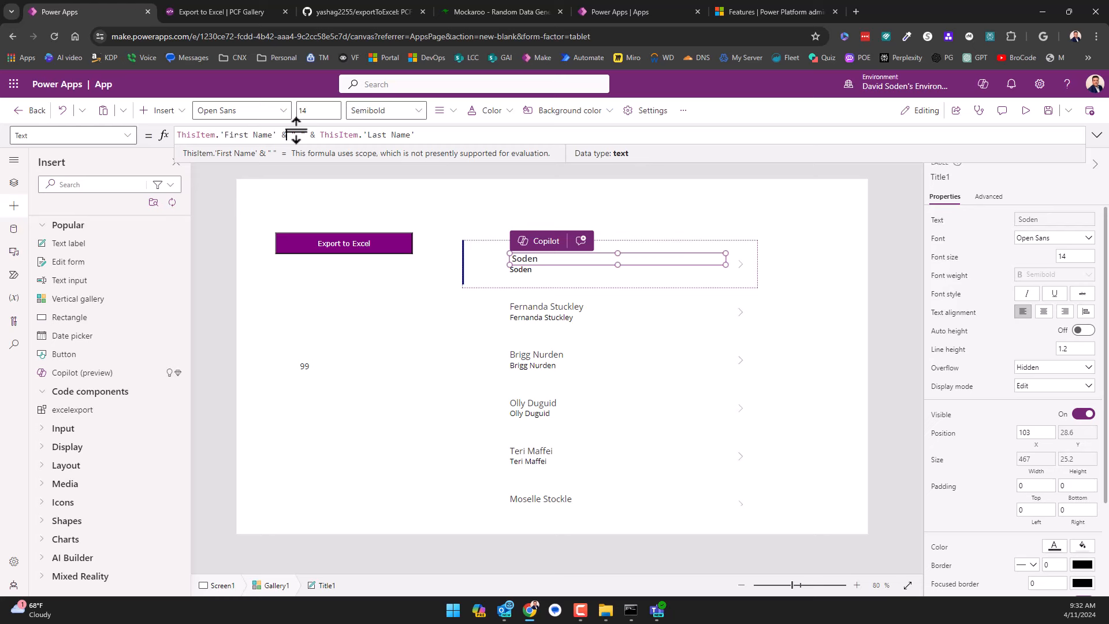
{"action": "key", "text": "Left"}
{"action": "key", "text": "Left"}
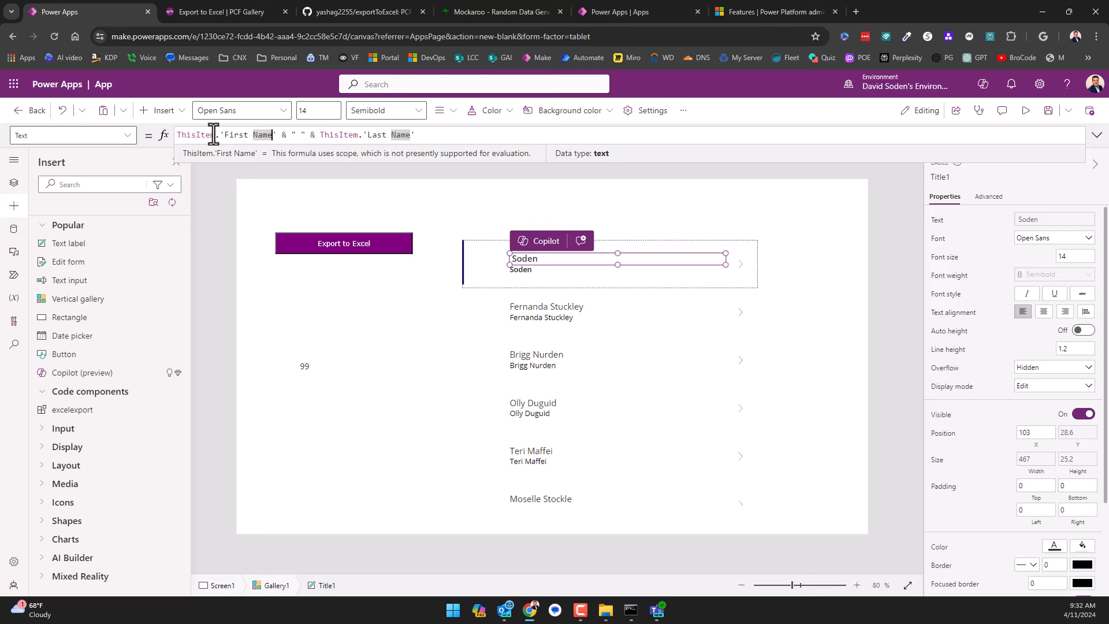
{"action": "left_click", "coordinate": [482, 267]}
{"action": "left_click", "coordinate": [520, 306]}
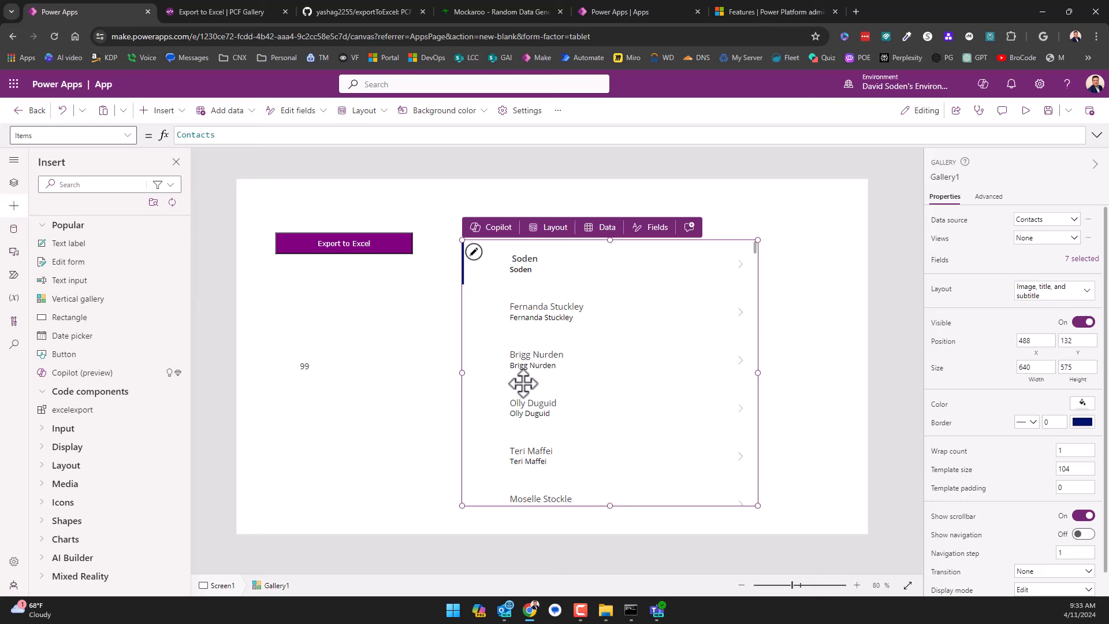
{"action": "left_click", "coordinate": [536, 269]}
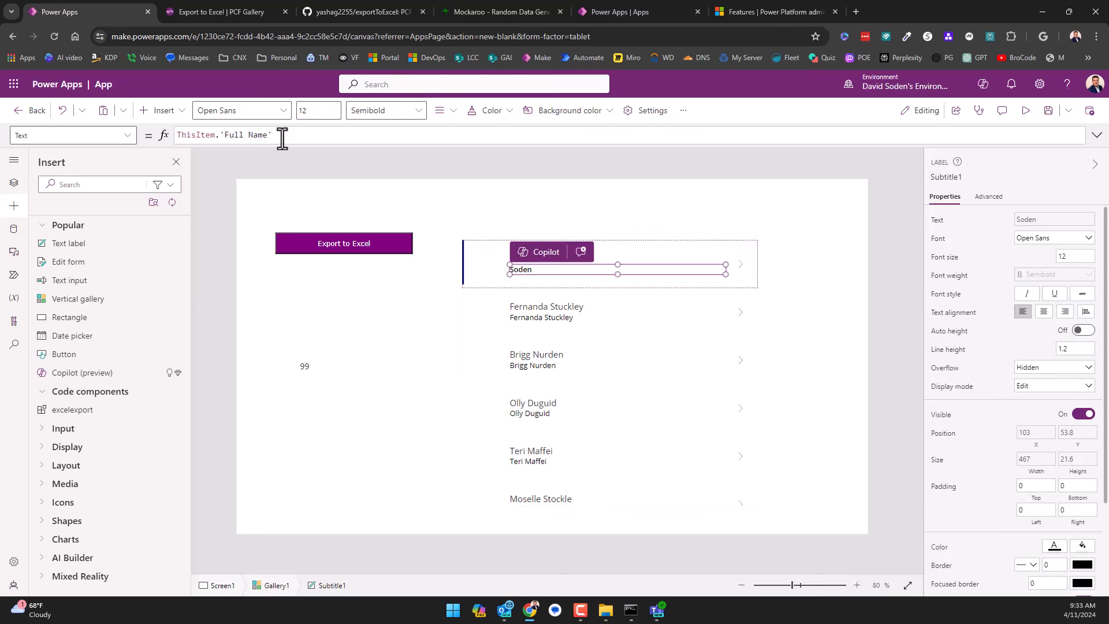
{"action": "left_click", "coordinate": [625, 260]}
{"action": "left_click", "coordinate": [529, 262]}
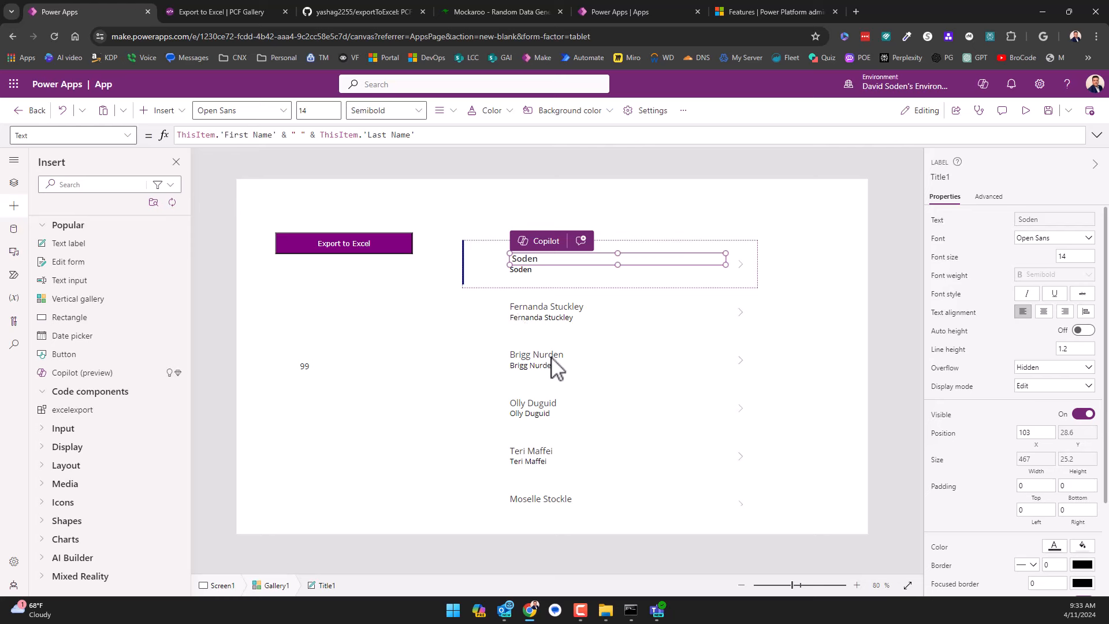
Set the gallery subtitle label's text to ThisItem.Email.
{"action": "left_click", "coordinate": [527, 268]}
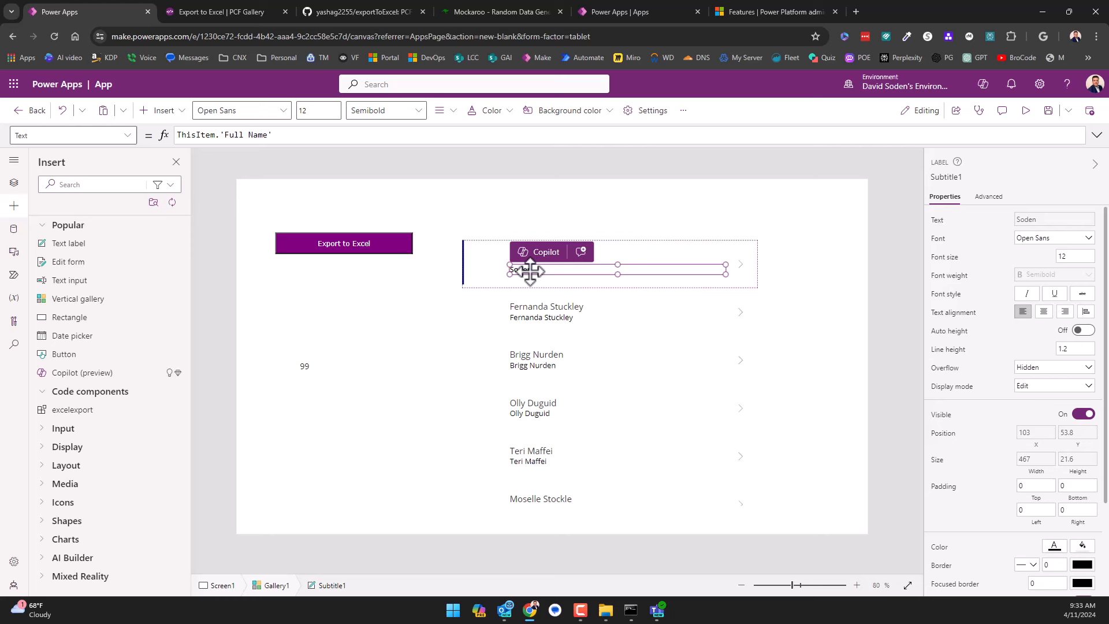
{"action": "left_click", "coordinate": [287, 137]}
{"action": "key", "text": "BackSpace"}
{"action": "key", "text": "BackSpace"}
{"action": "key", "text": "BackSpace"}
{"action": "key", "text": "BackSpace"}
{"action": "key", "text": "BackSpace"}
{"action": "key", "text": "BackSpace"}
{"action": "key", "text": "BackSpace"}
{"action": "key", "text": "BackSpace"}
{"action": "key", "text": "BackSpace"}
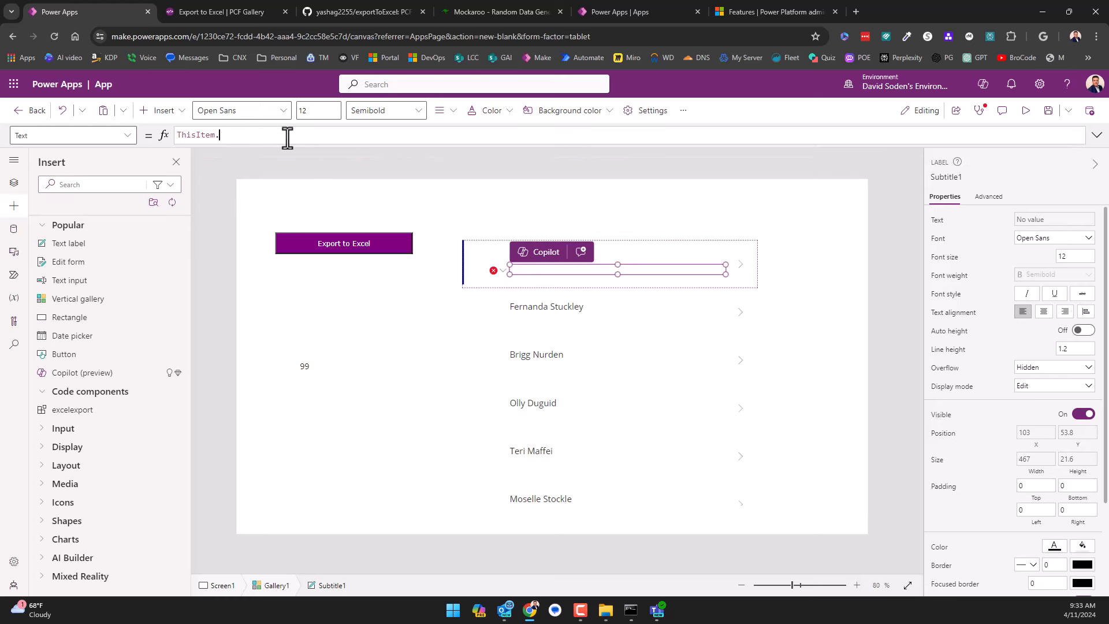
{"action": "type", "text": "Email"}
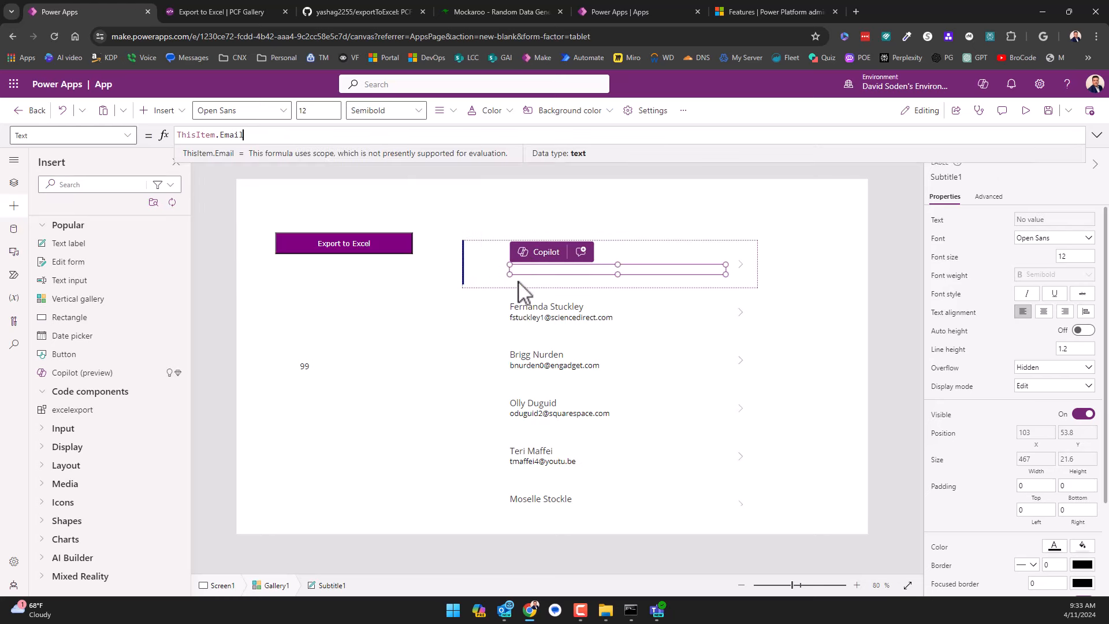
{"action": "left_click", "coordinate": [664, 343]}
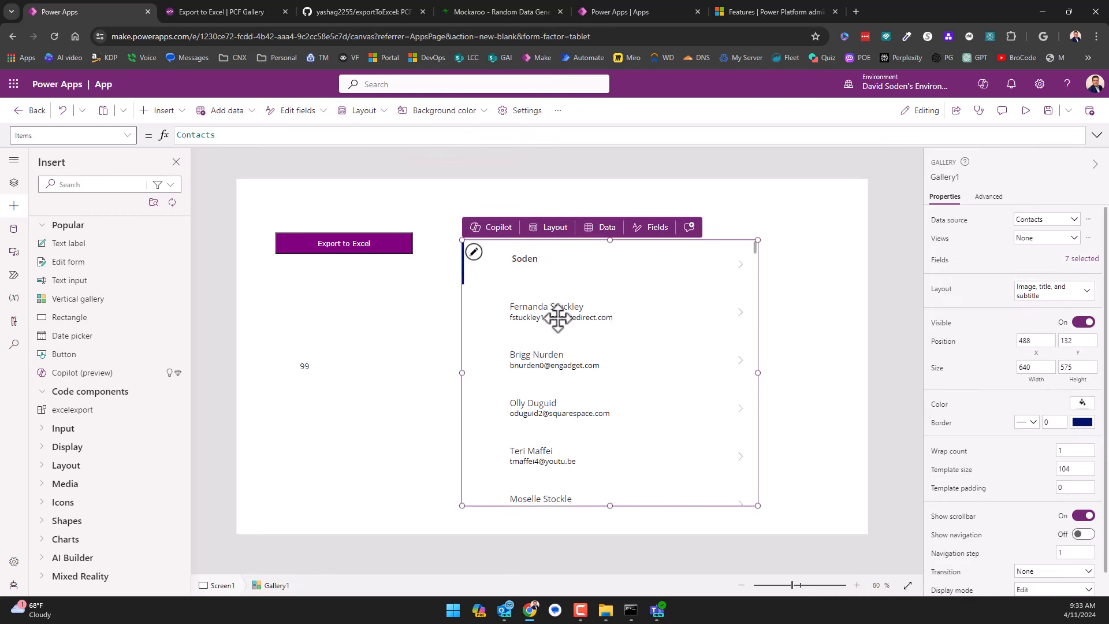
Insert a text input directly above the gallery, widen it to about 640 by 42, and clear its default text.
{"action": "left_click", "coordinate": [875, 331]}
{"action": "left_click", "coordinate": [157, 110]}
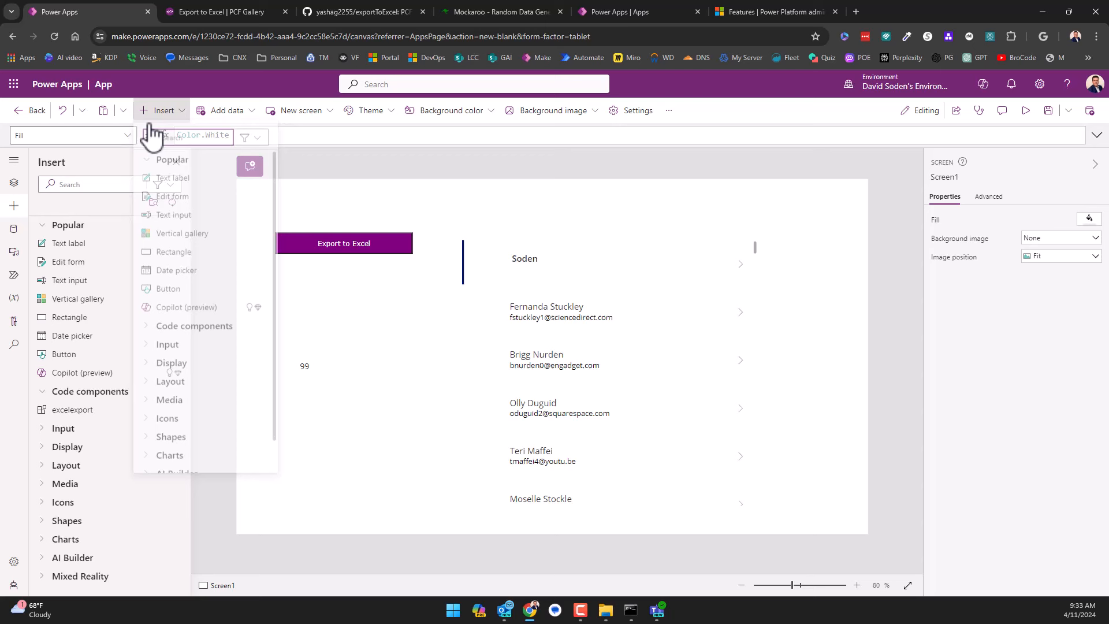
{"action": "left_click", "coordinate": [171, 218]}
{"action": "left_click_drag", "start_coordinate": [319, 207], "coordinate": [526, 213]}
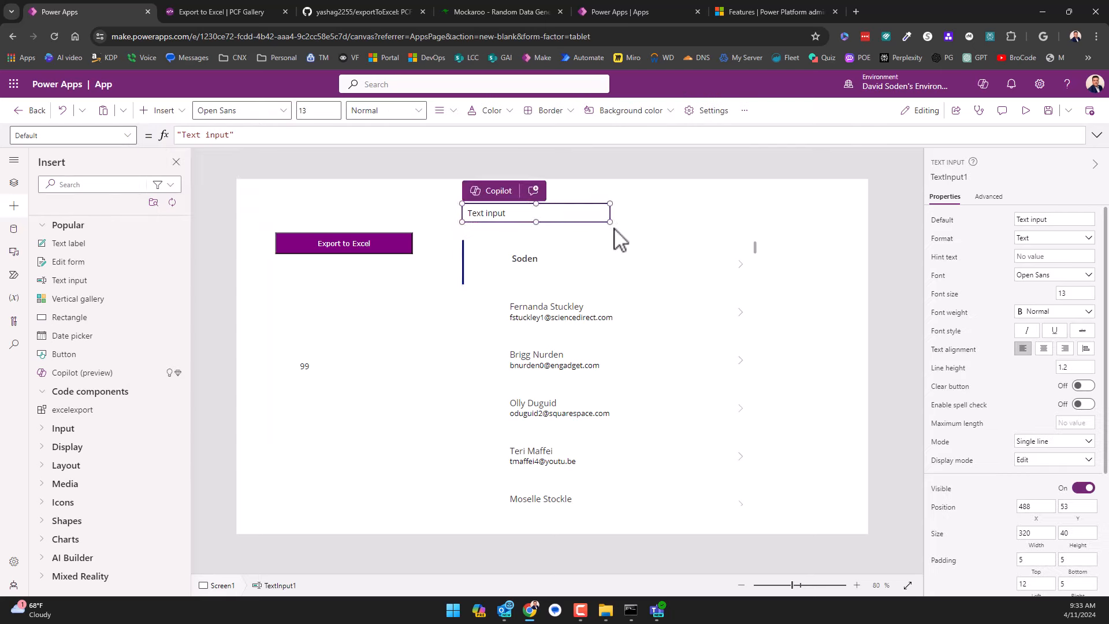
{"action": "left_click_drag", "start_coordinate": [609, 222], "coordinate": [758, 223]}
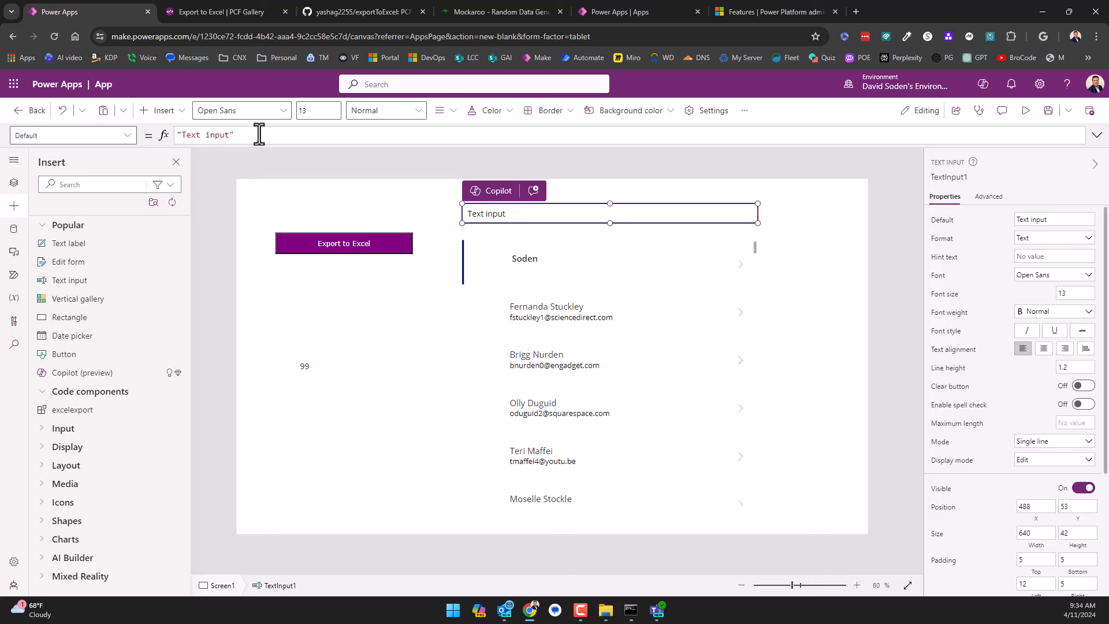
{"action": "left_click_drag", "start_coordinate": [238, 136], "coordinate": [65, 127]}
{"action": "key", "text": "BackSpace"}
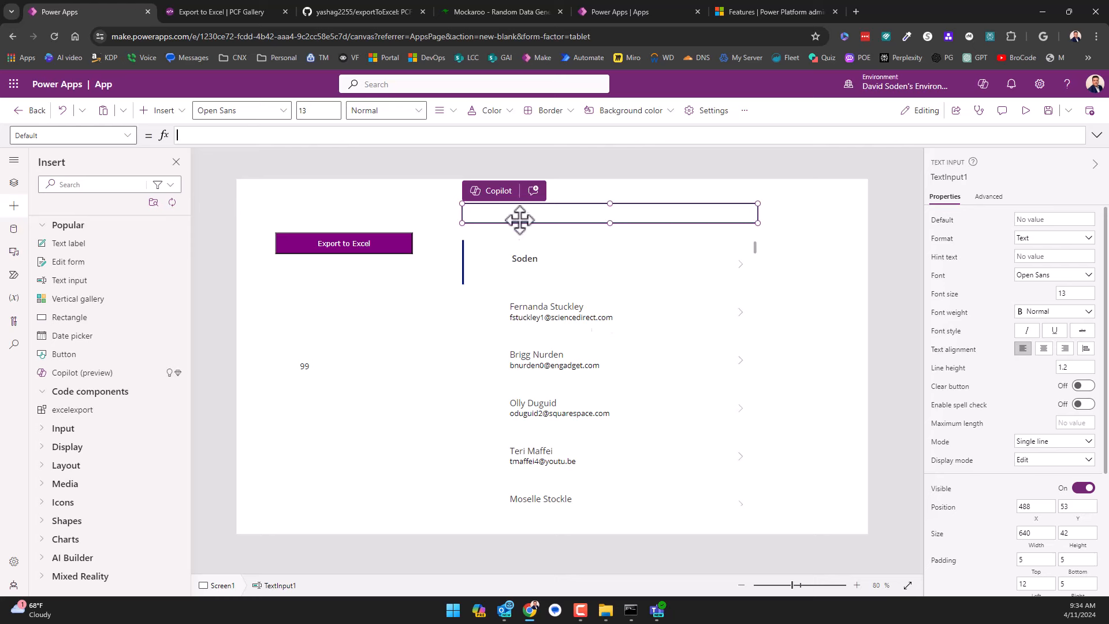
Replace the gallery's Items formula with the beginning of a Filter function that uses Contacts as its source.
{"action": "left_click", "coordinate": [17, 179]}
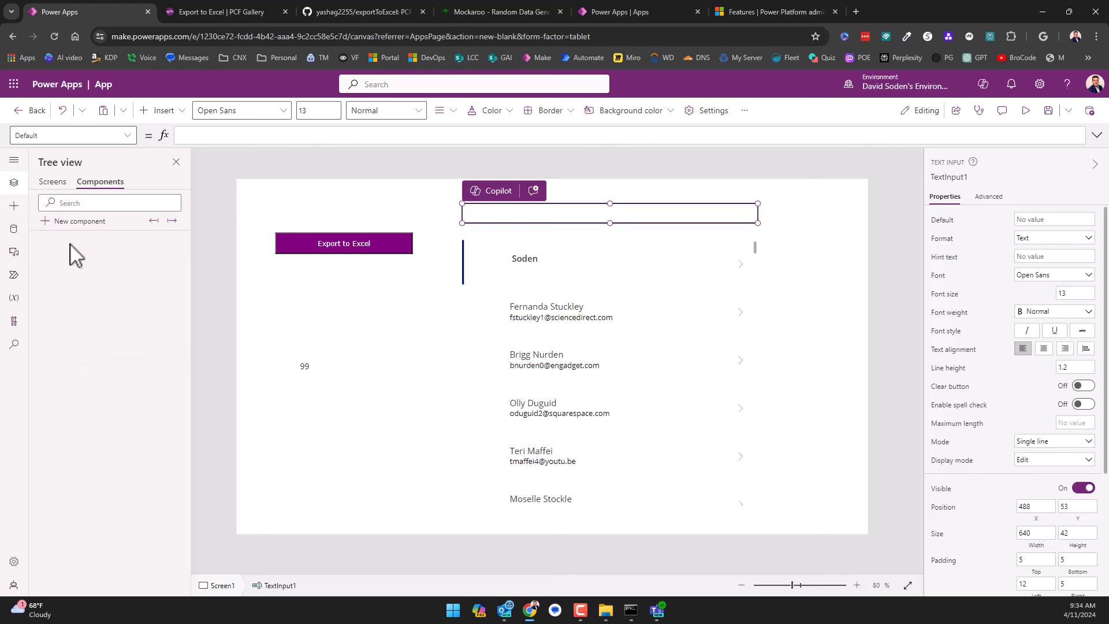
{"action": "left_click", "coordinate": [61, 183]}
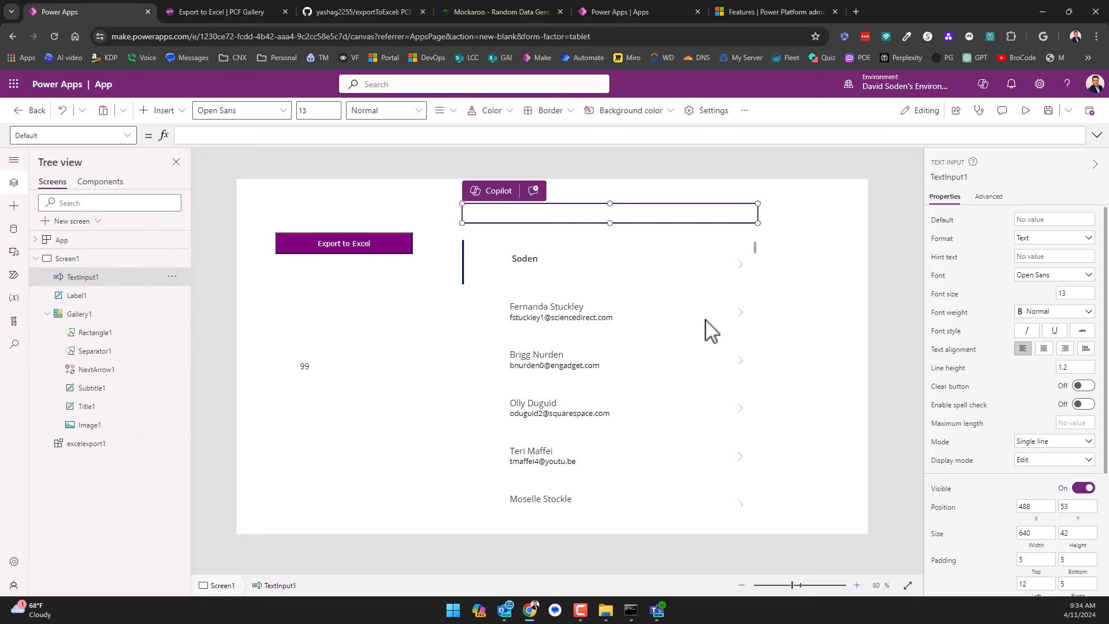
{"action": "left_click", "coordinate": [75, 315]}
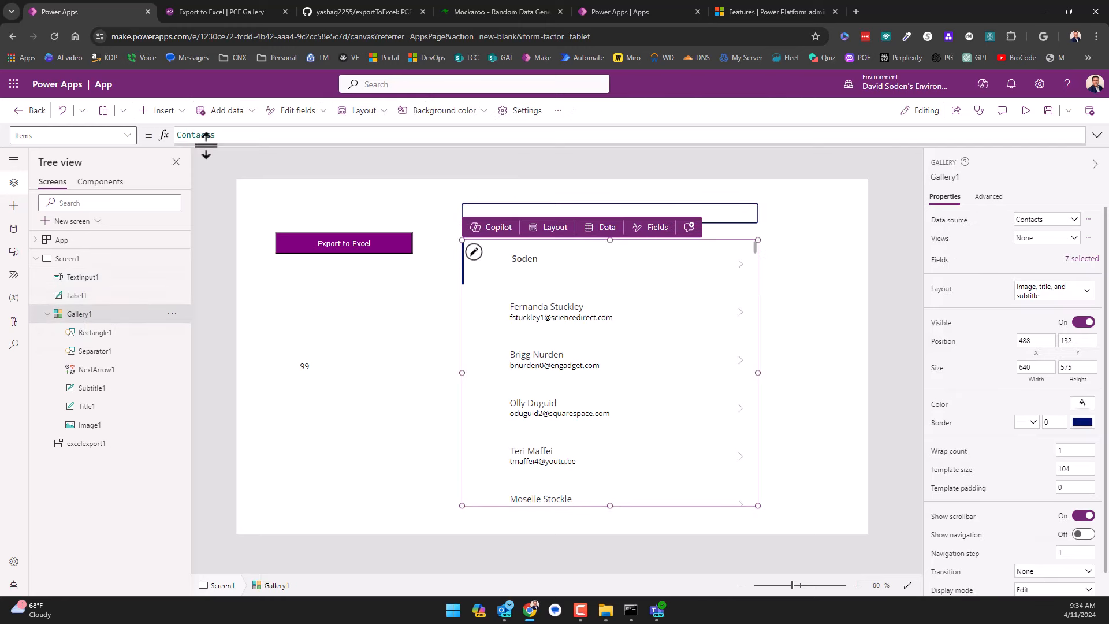
{"action": "left_click", "coordinate": [245, 136]}
{"action": "key", "text": "ctrl+a"}
{"action": "key", "text": "BackSpace"}
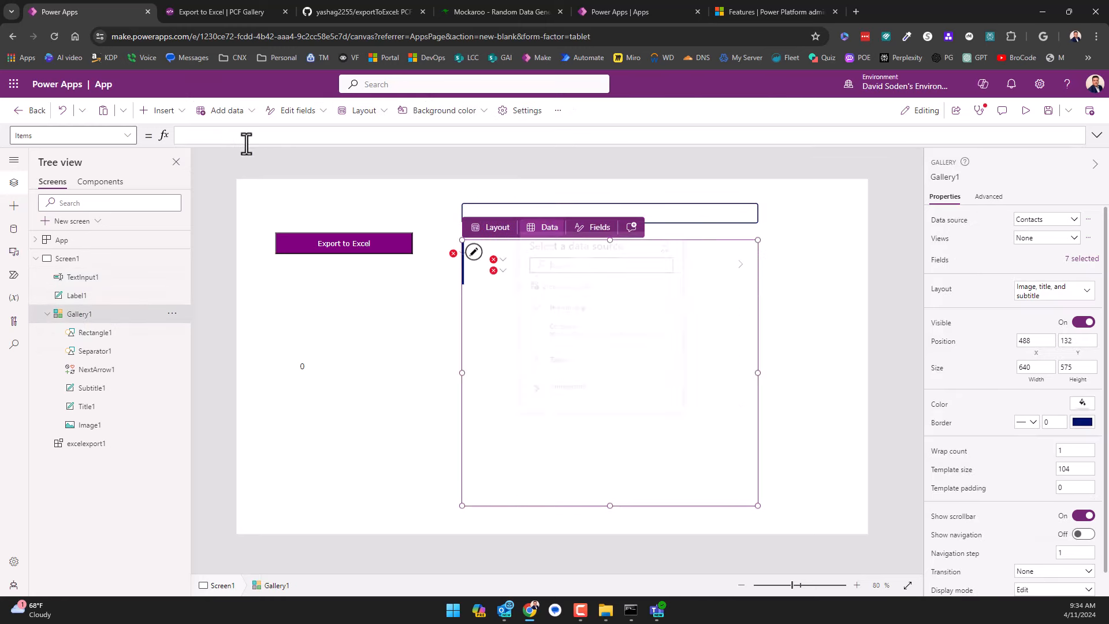
{"action": "type", "text": "Filter"}
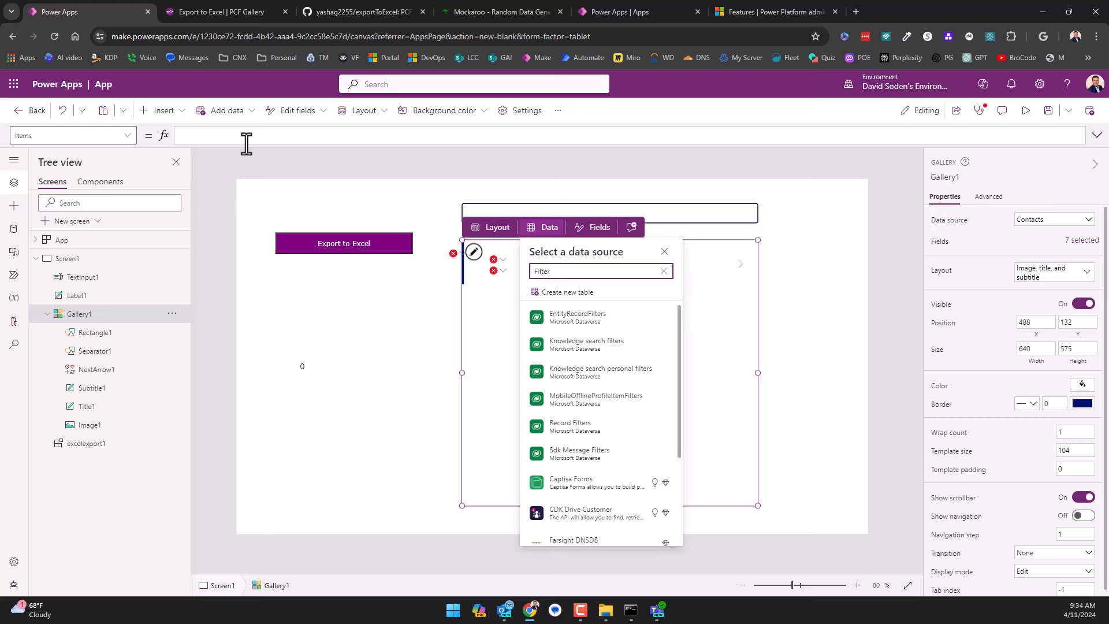
{"action": "left_click", "coordinate": [246, 144]}
{"action": "type", "text": "fil"}
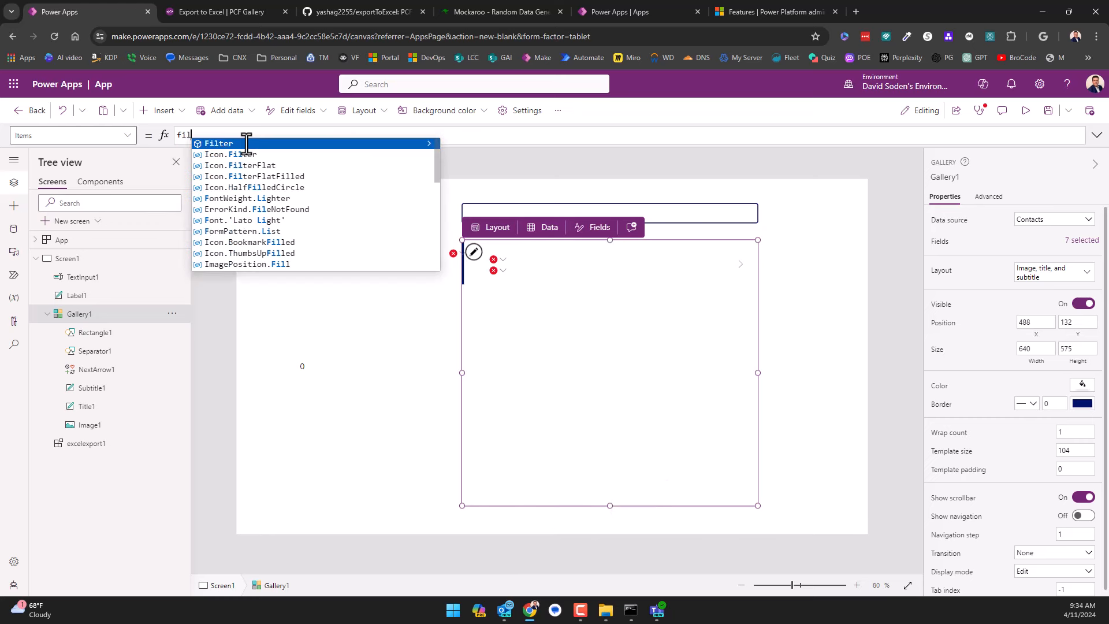
{"action": "type", "text": "ter("}
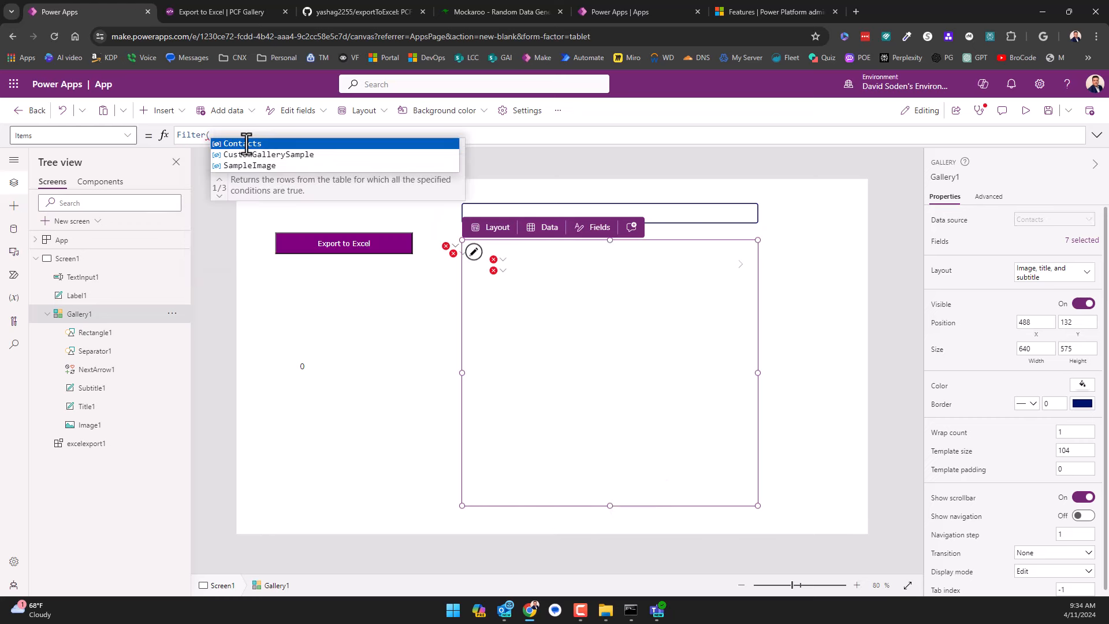
{"action": "left_click", "coordinate": [246, 144]}
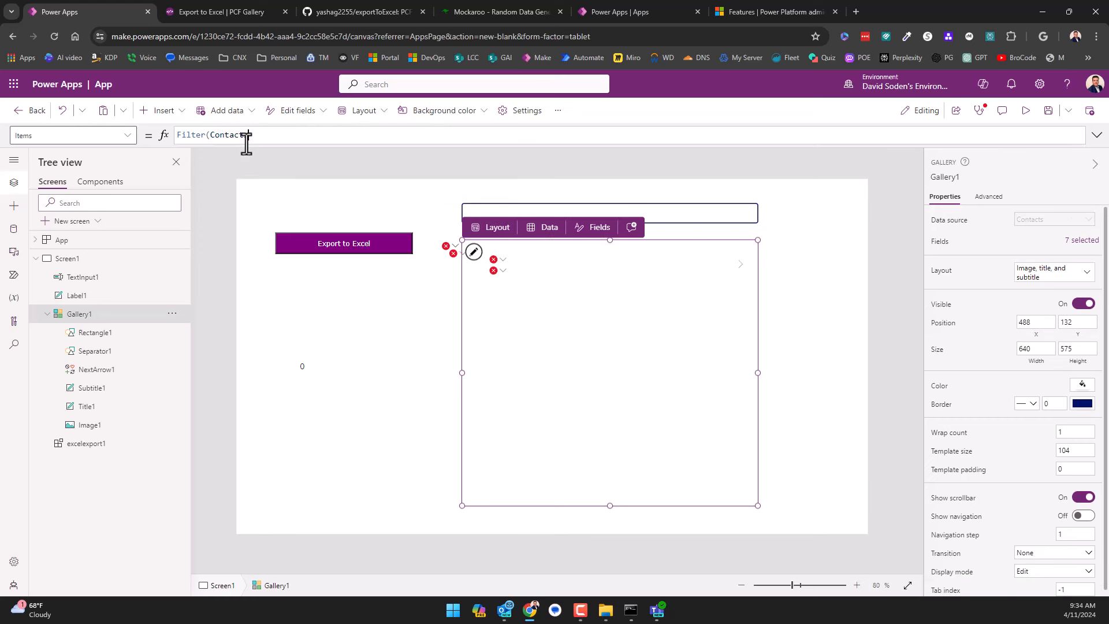
{"action": "type", "text": ","}
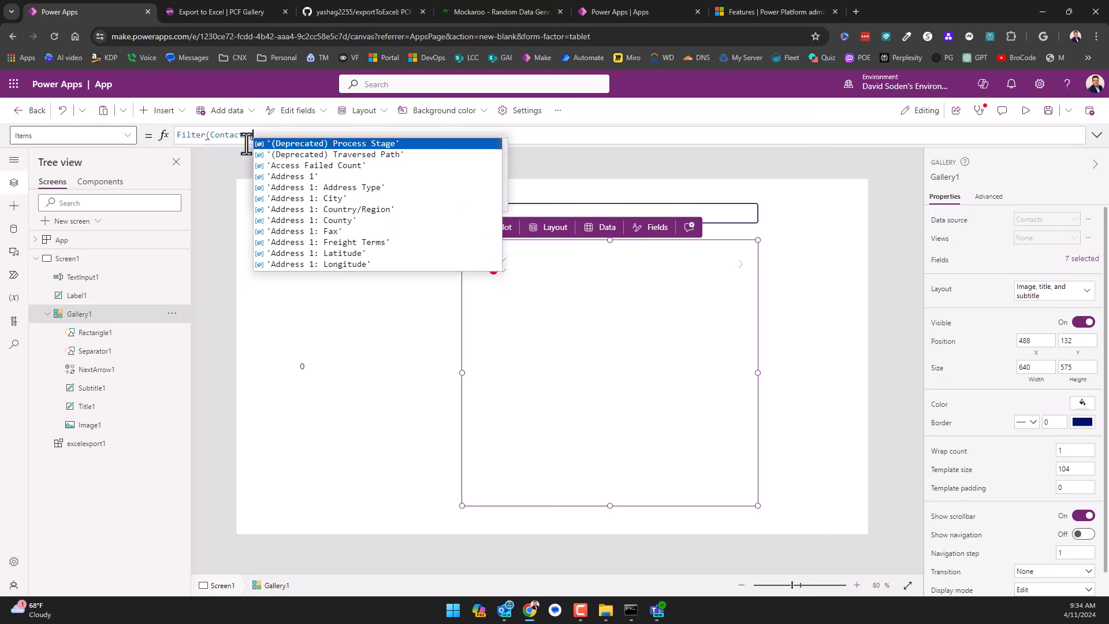
{"action": "type", "text": "f"}
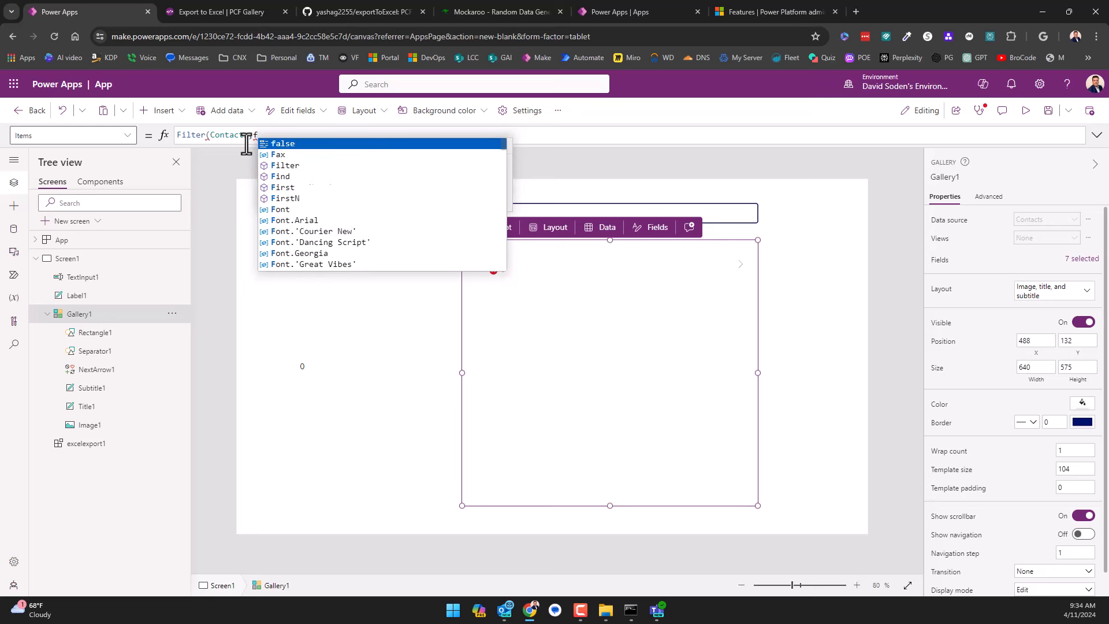
{"action": "type", "text": "ul"}
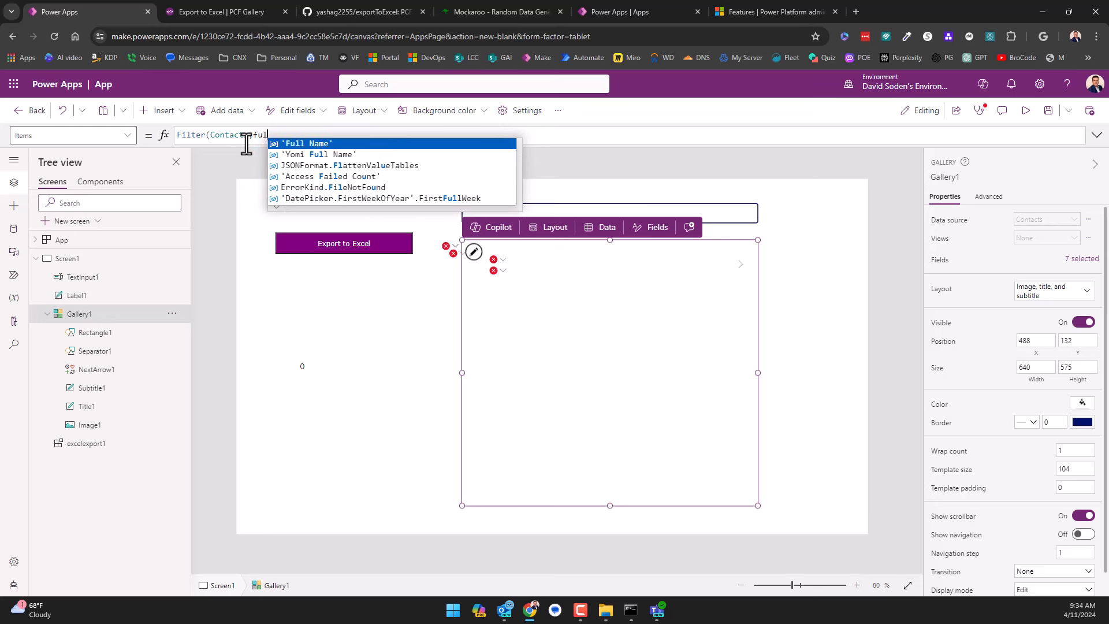
{"action": "key", "text": "Tab"}
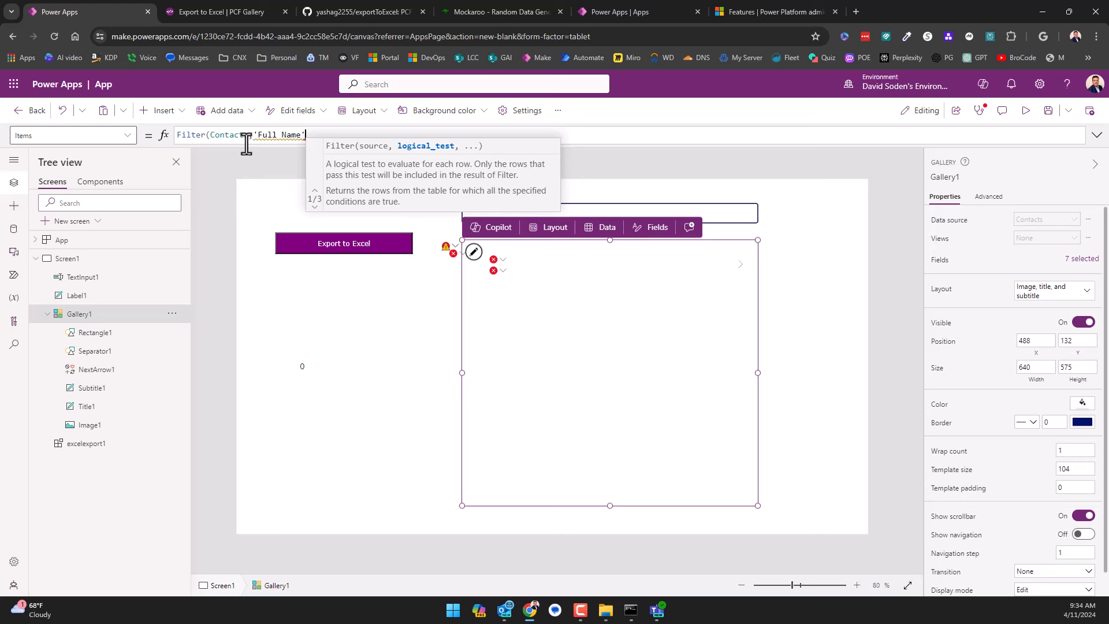
{"action": "key", "text": "Home"}
{"action": "key", "text": "Right"}
{"action": "key", "text": "Right"}
{"action": "key", "text": "Right"}
{"action": "key", "text": "Right"}
{"action": "key", "text": "Right"}
{"action": "key", "text": "Right"}
{"action": "key", "text": "Right"}
{"action": "key", "text": "Right"}
{"action": "key", "text": "Right"}
{"action": "key", "text": "Right"}
{"action": "key", "text": "Right"}
{"action": "key", "text": "Right"}
{"action": "key", "text": "Right"}
{"action": "key", "text": "Right"}
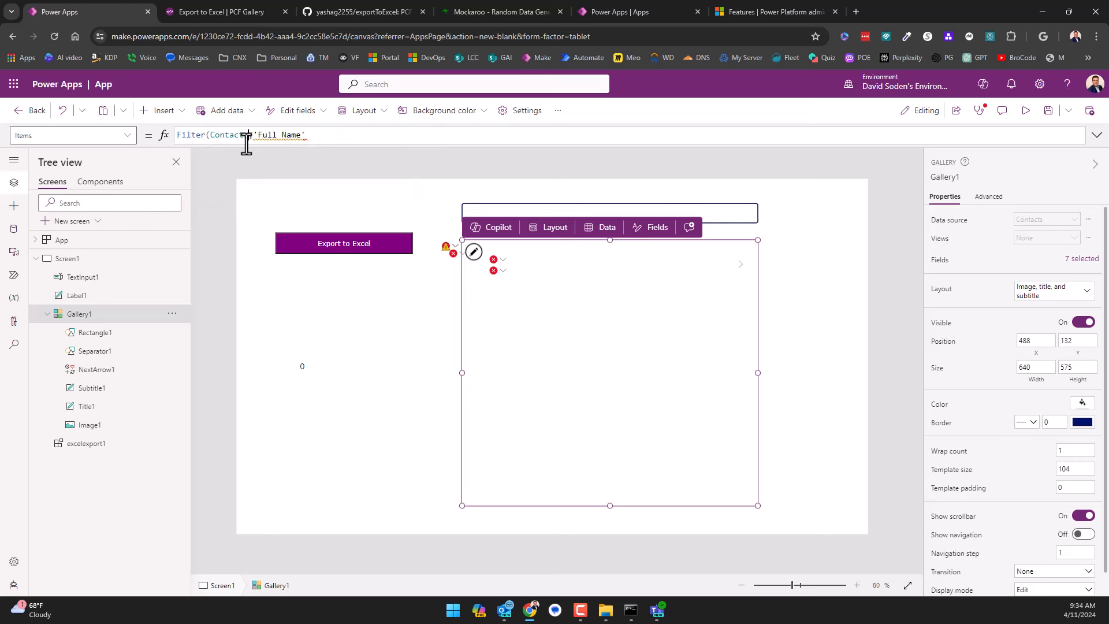
{"action": "key", "text": "shift+End"}
{"action": "key", "text": "Delete"}
Add a StartsWith condition to the gallery's Filter formula, with 'Full Name' as the text to check.
{"action": "type", "text": "Sta"}
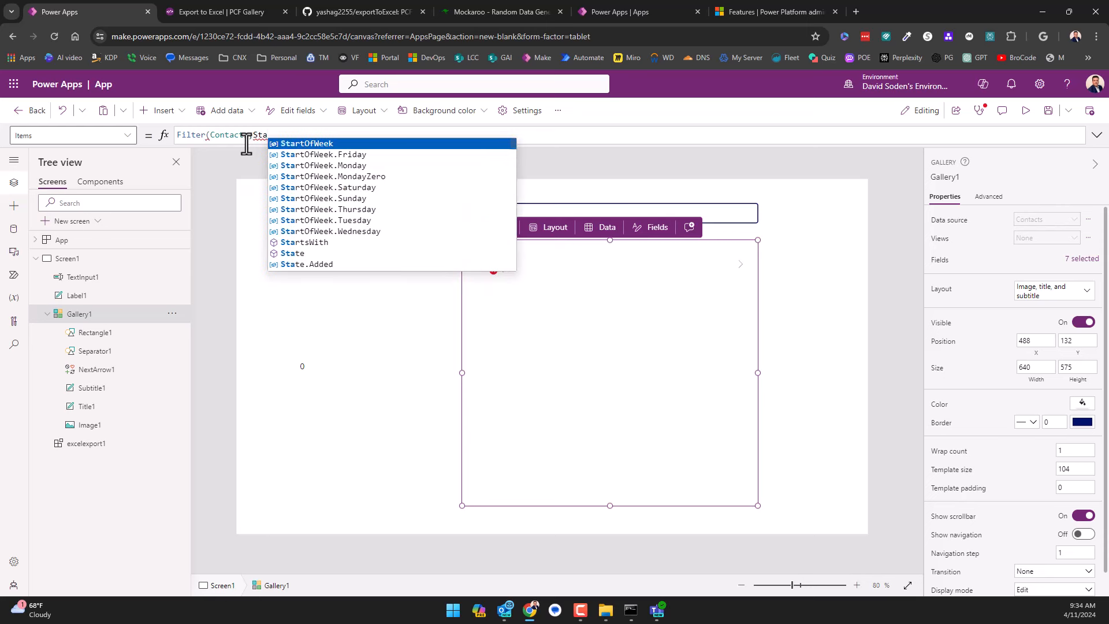
{"action": "key", "text": "Down"}
{"action": "key", "text": "Down"}
{"action": "key", "text": "Down"}
{"action": "key", "text": "Down"}
{"action": "key", "text": "Down"}
{"action": "key", "text": "Down"}
{"action": "key", "text": "Down"}
{"action": "key", "text": "Down"}
{"action": "key", "text": "Down"}
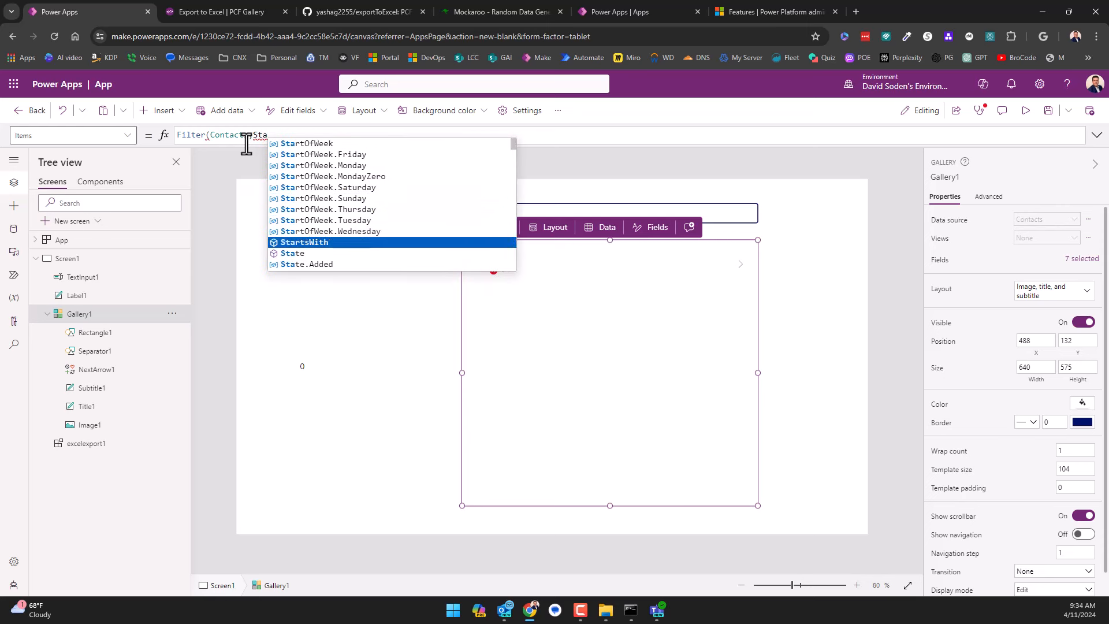
{"action": "key", "text": "Tab"}
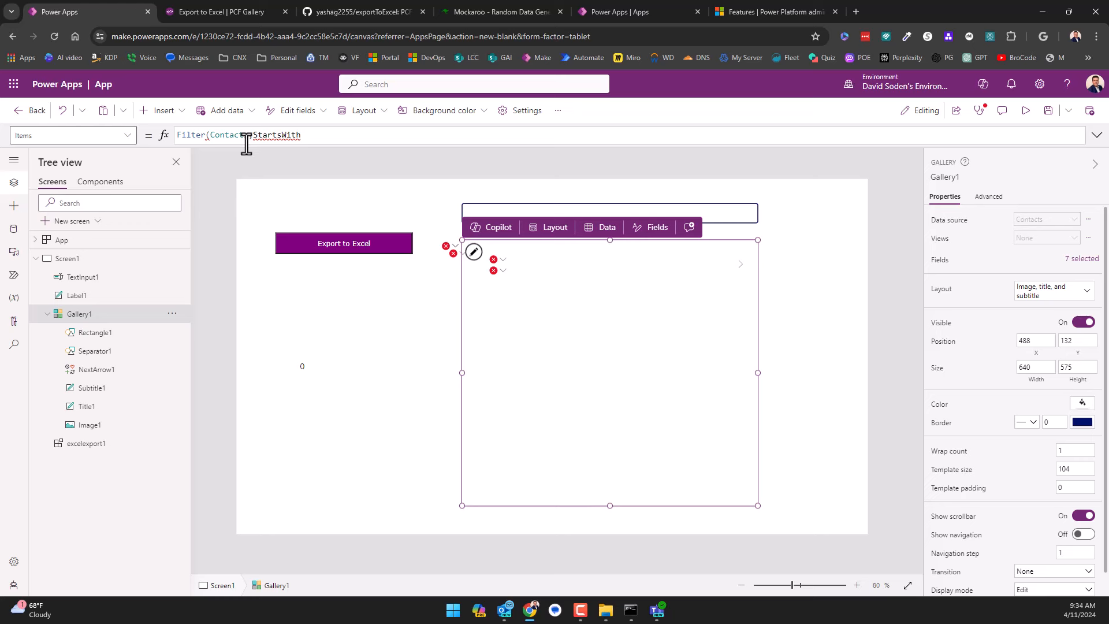
{"action": "type", "text": "("}
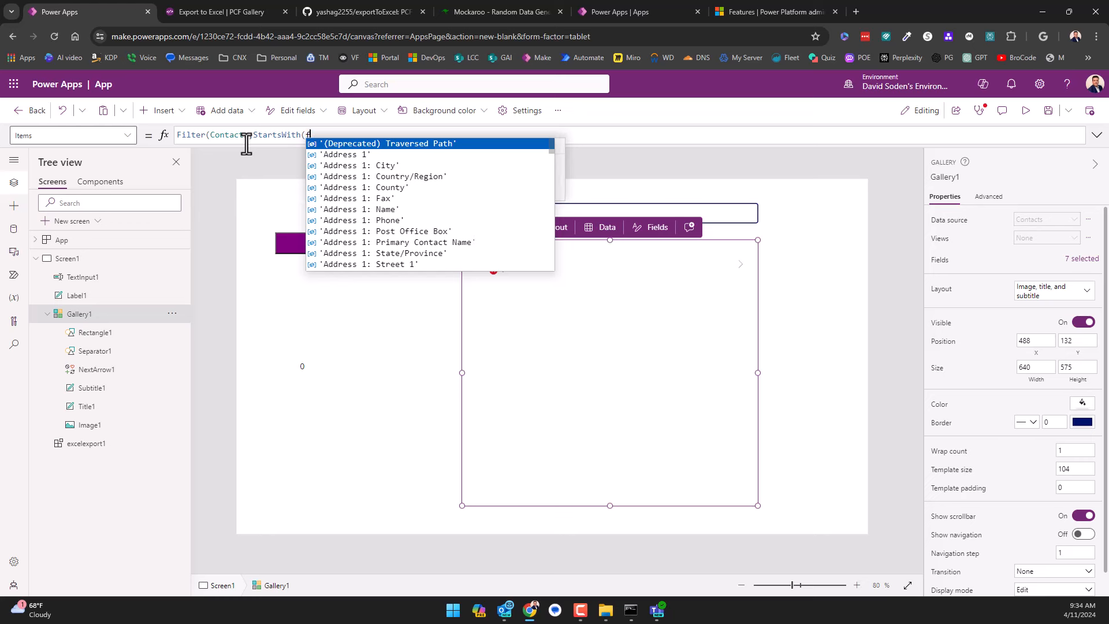
{"action": "type", "text": "full"}
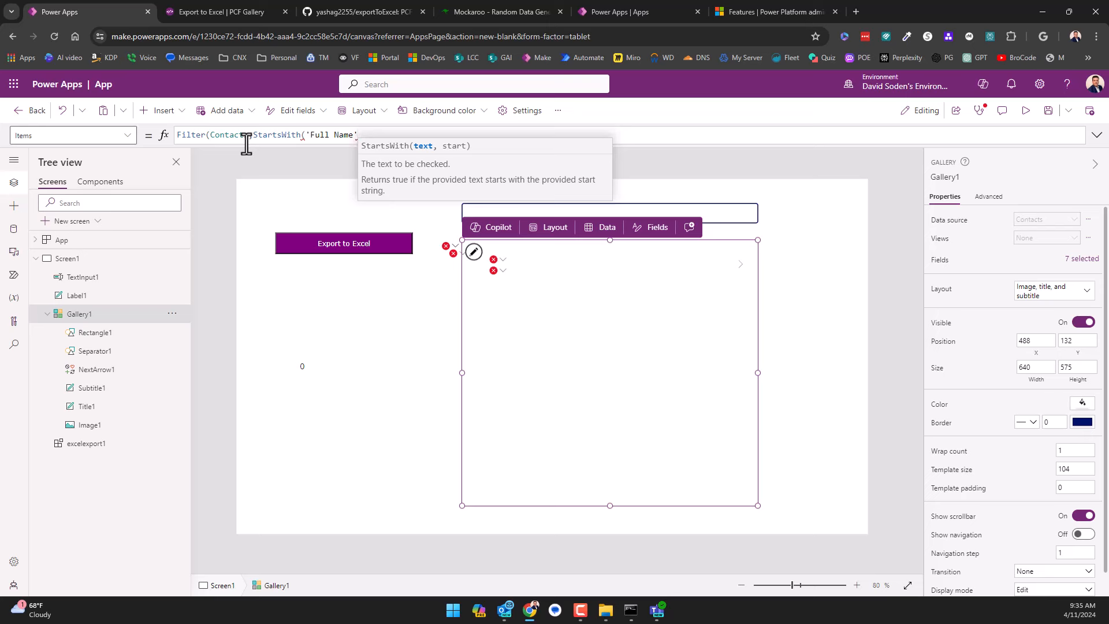
Complete the gallery's filter condition with TextInput1.Text as the starting string and close both functions.
{"action": "type", "text": ","}
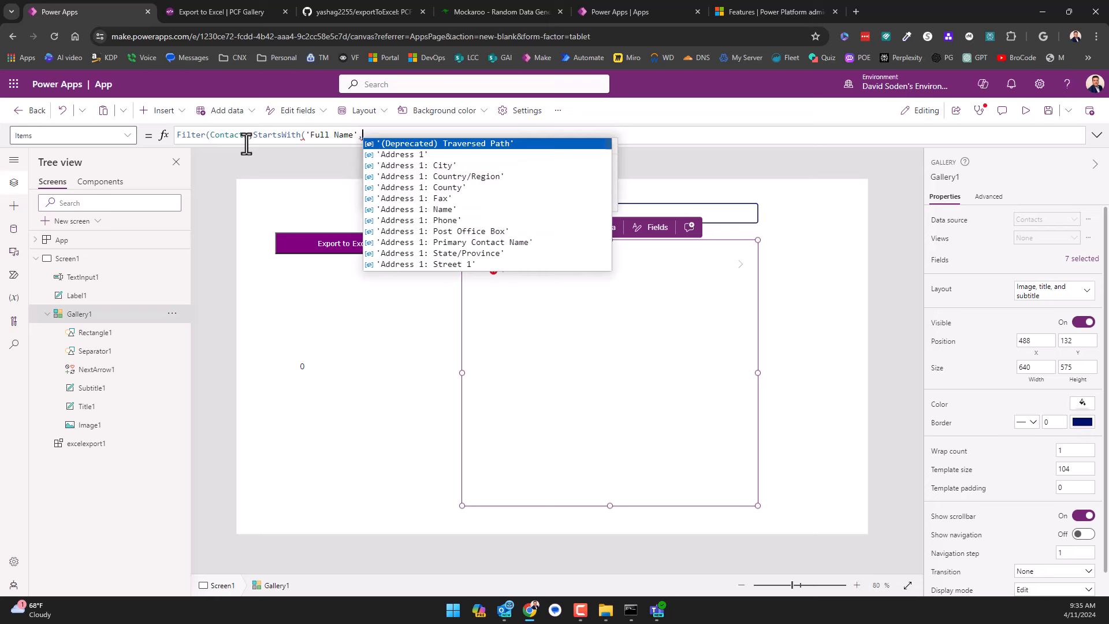
{"action": "type", "text": "text"}
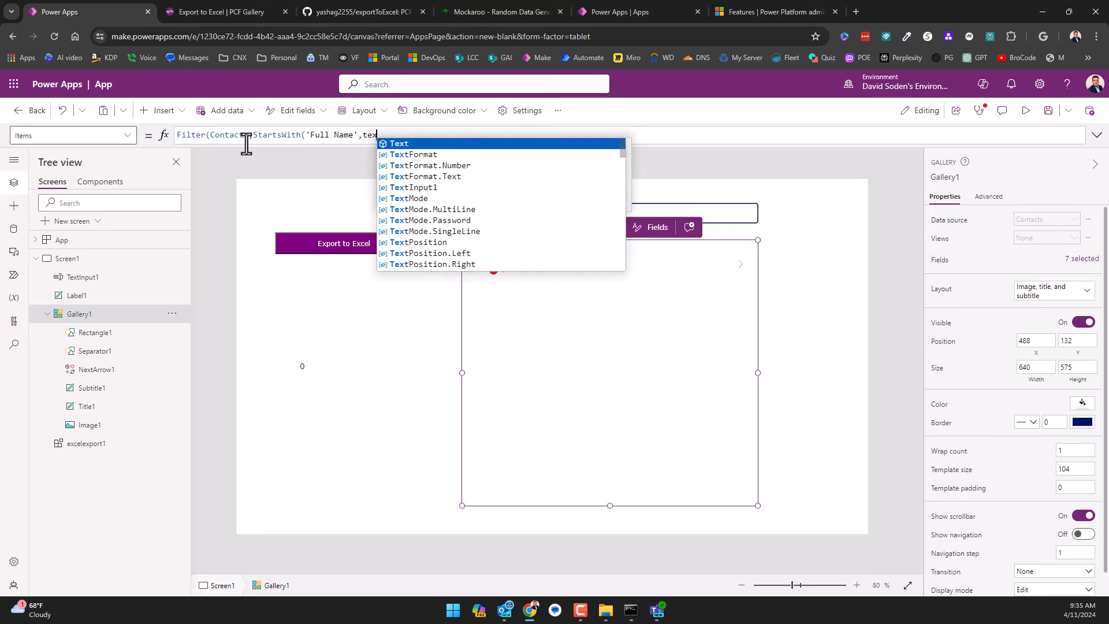
{"action": "key", "text": "Down"}
{"action": "key", "text": "Down"}
{"action": "key", "text": "Down"}
{"action": "key", "text": "Down"}
{"action": "key", "text": "Tab"}
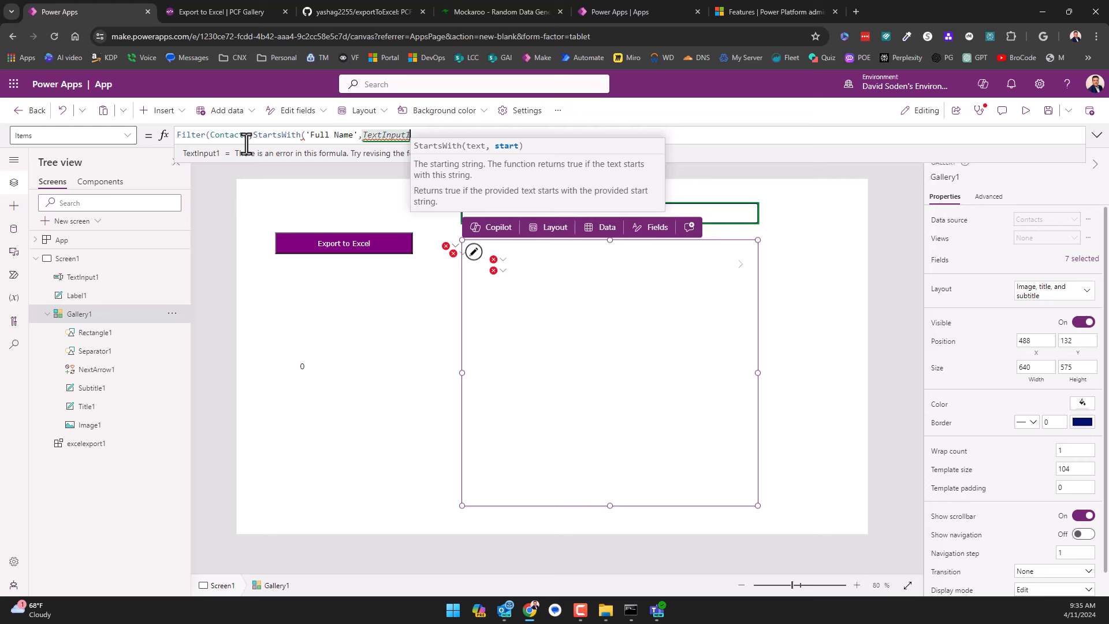
{"action": "type", "text": "."}
{"action": "key", "text": "Tab"}
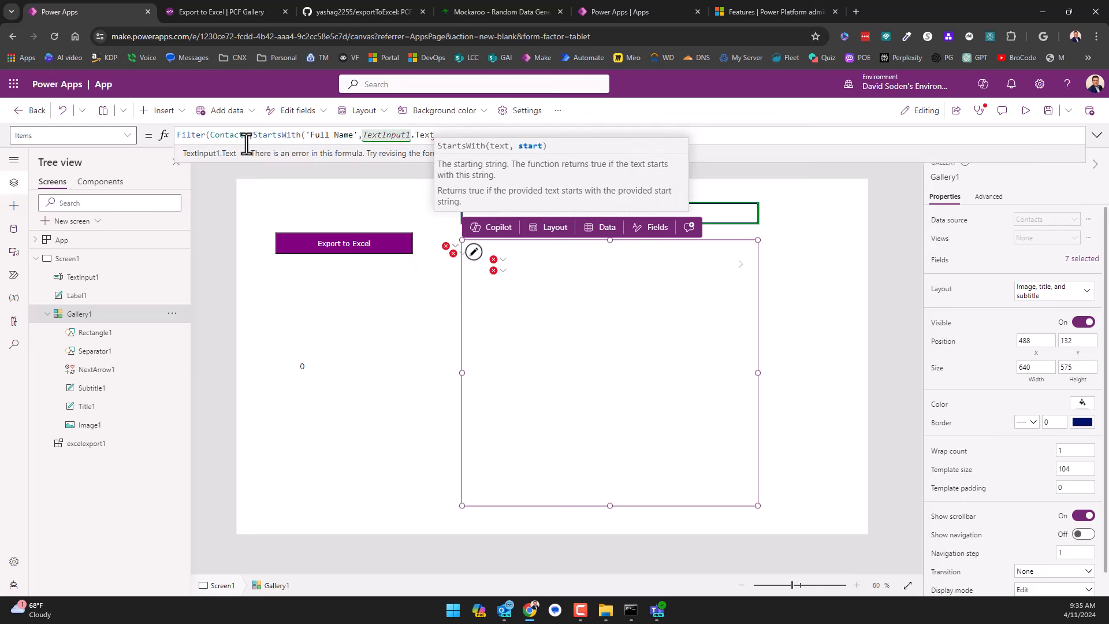
{"action": "type", "text": ")"}
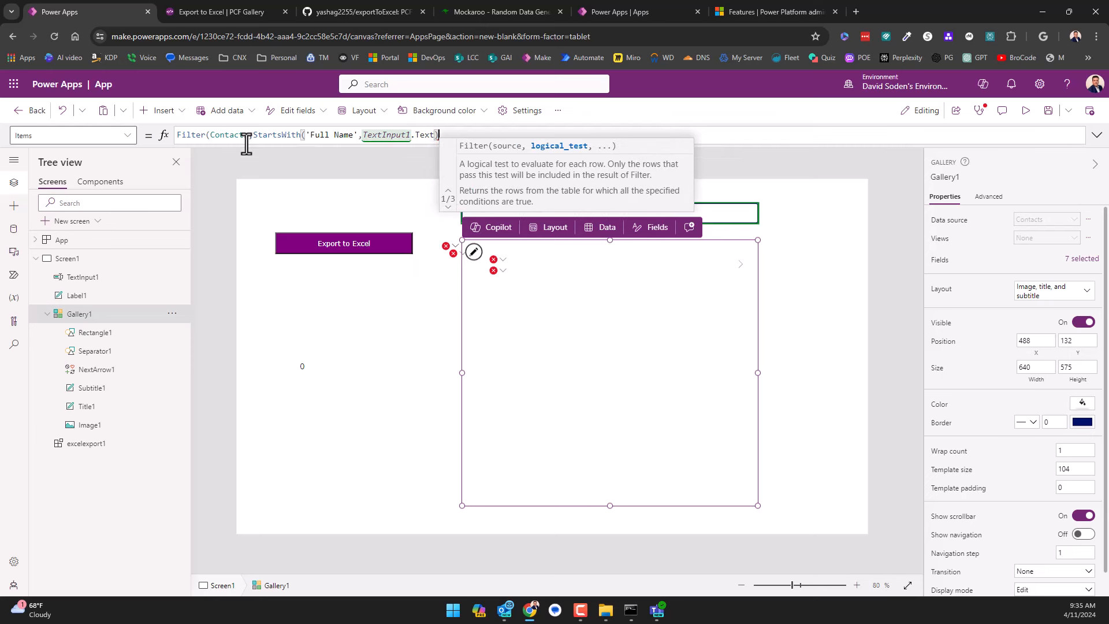
{"action": "type", "text": ")"}
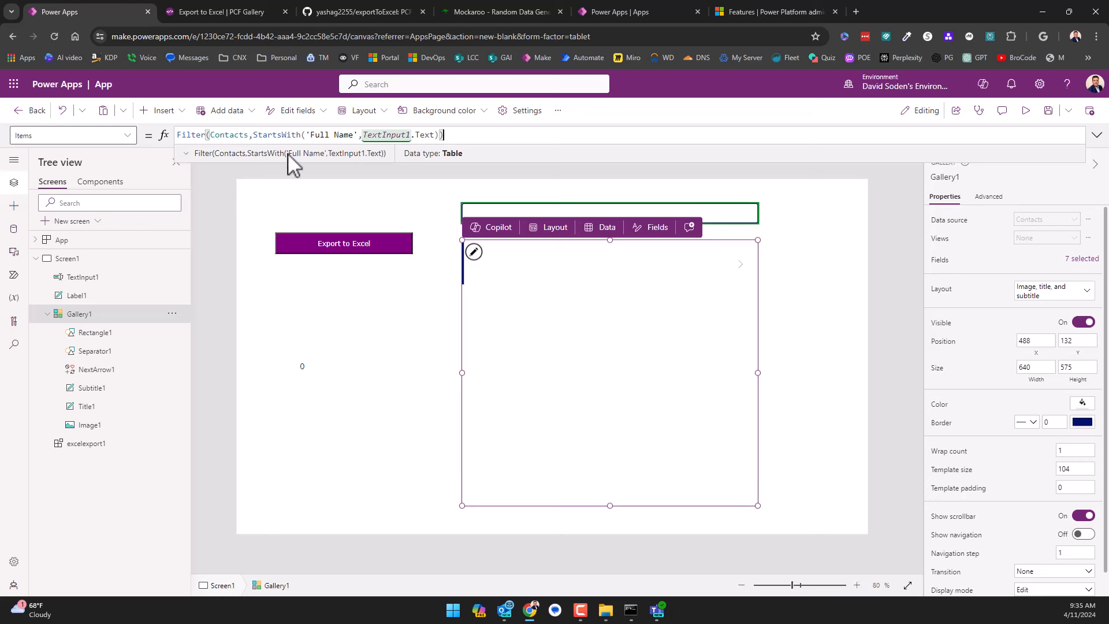
{"action": "left_click", "coordinate": [830, 260]}
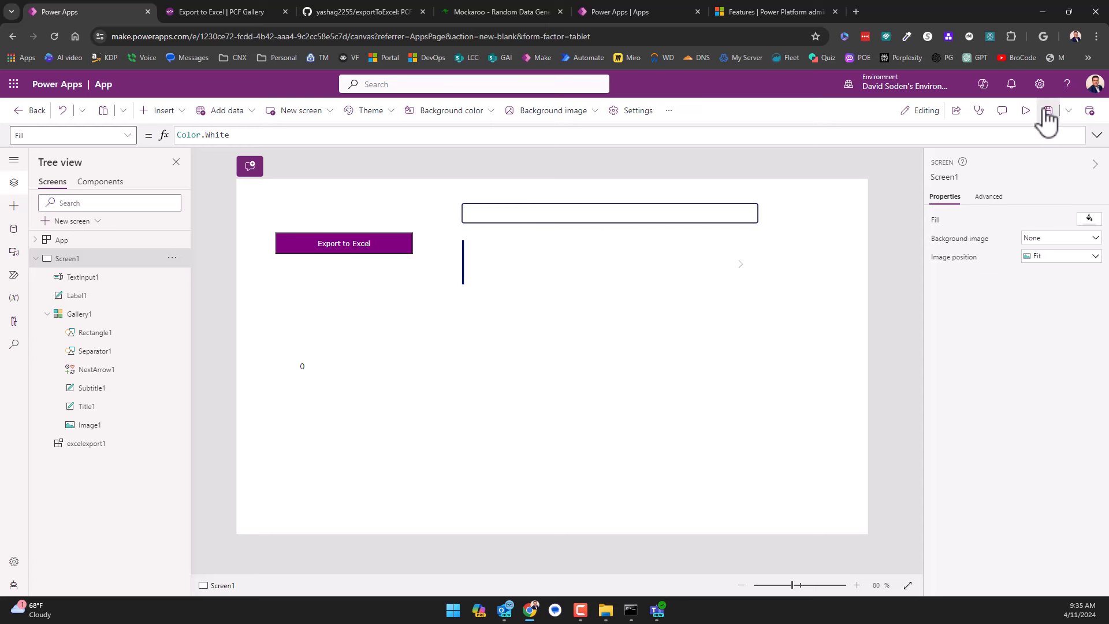
Preview the app, test the gallery filter with "f", "s" and "so" in the text input, and return to editing.
{"action": "left_click", "coordinate": [1026, 110]}
{"action": "left_click", "coordinate": [495, 183]}
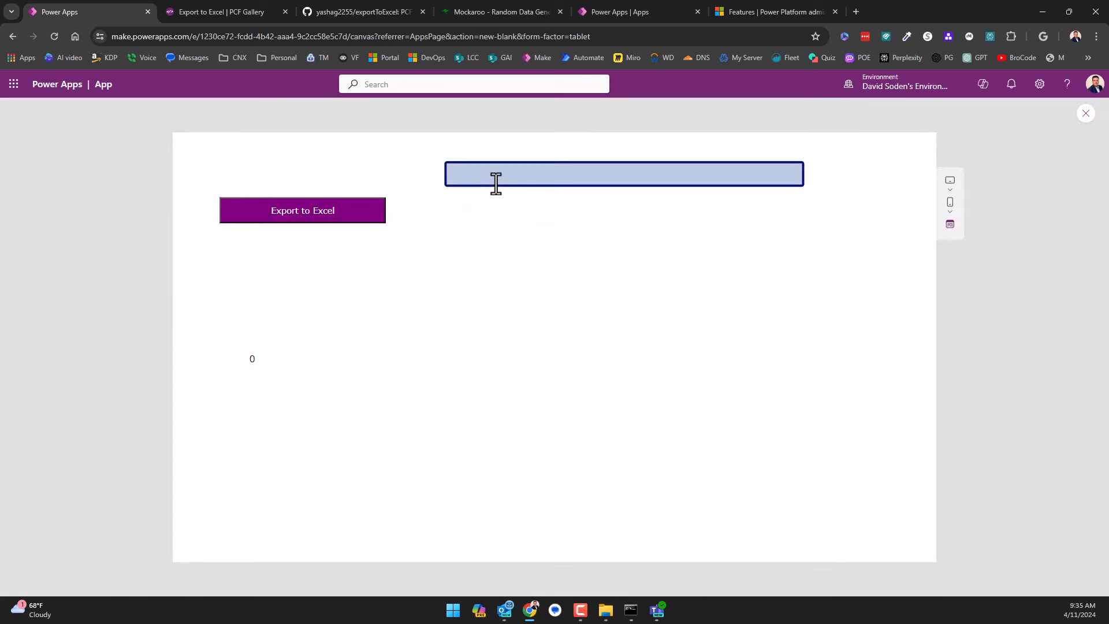
{"action": "type", "text": "so"}
{"action": "key", "text": "BackSpace"}
{"action": "key", "text": "BackSpace"}
{"action": "type", "text": "f"}
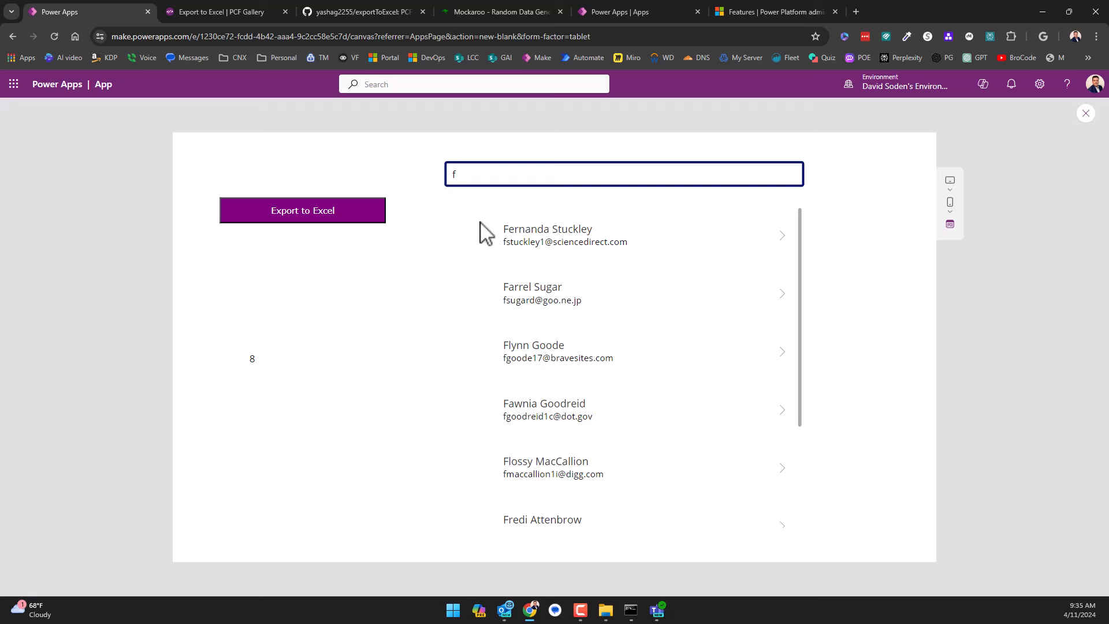
{"action": "key", "text": "BackSpace"}
{"action": "type", "text": "s"}
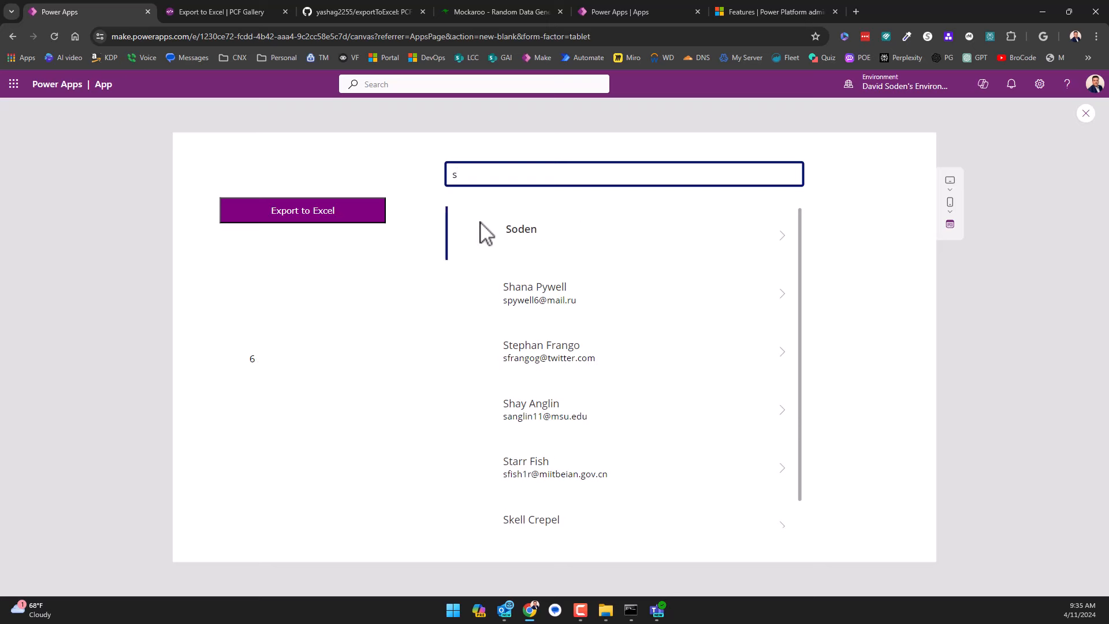
{"action": "type", "text": "oo"}
{"action": "key", "text": "BackSpace"}
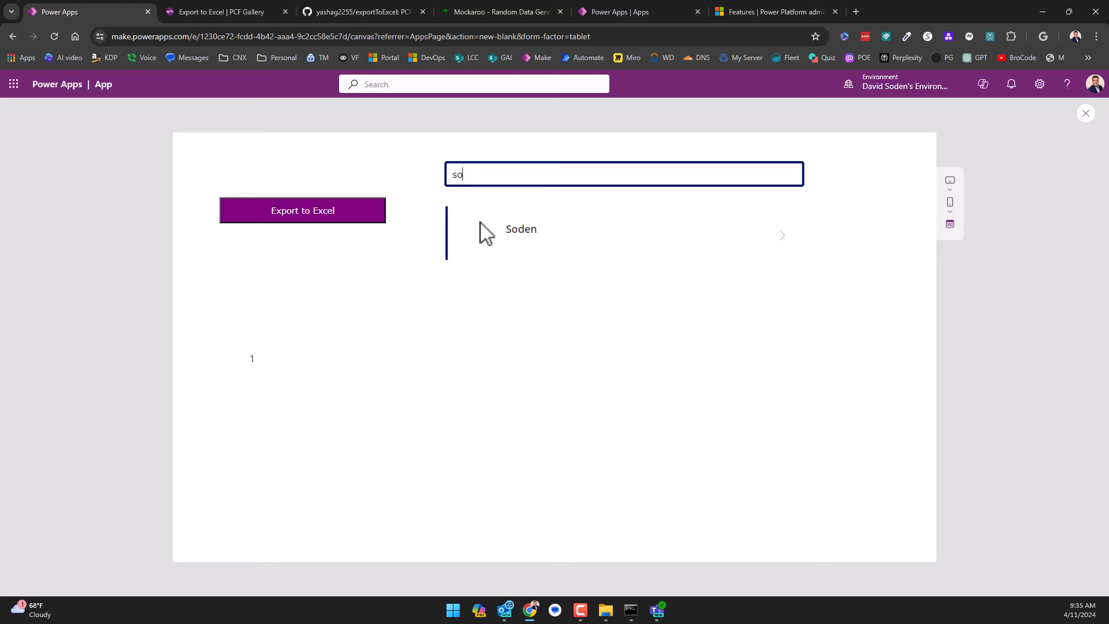
{"action": "type", "text": "+"}
{"action": "key", "text": "BackSpace"}
{"action": "left_click", "coordinate": [1086, 114]}
{"action": "left_click", "coordinate": [675, 395]}
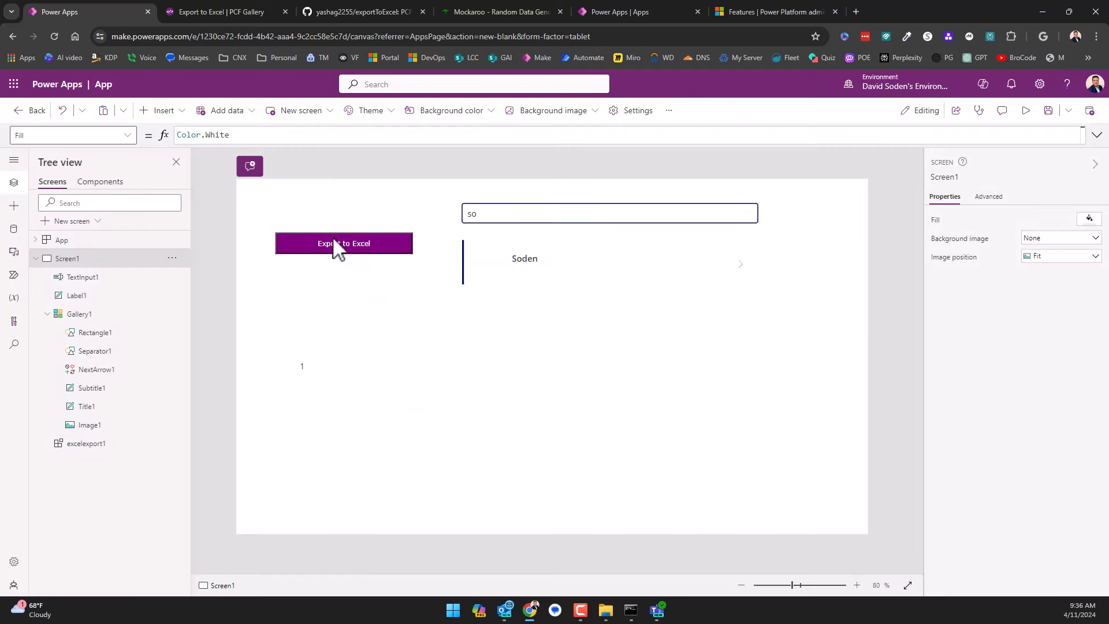
Replace the Export to Excel control's dataToExport formula with an opening JSON function that takes Gallery1.AllItems as its data.
{"action": "left_click", "coordinate": [360, 250]}
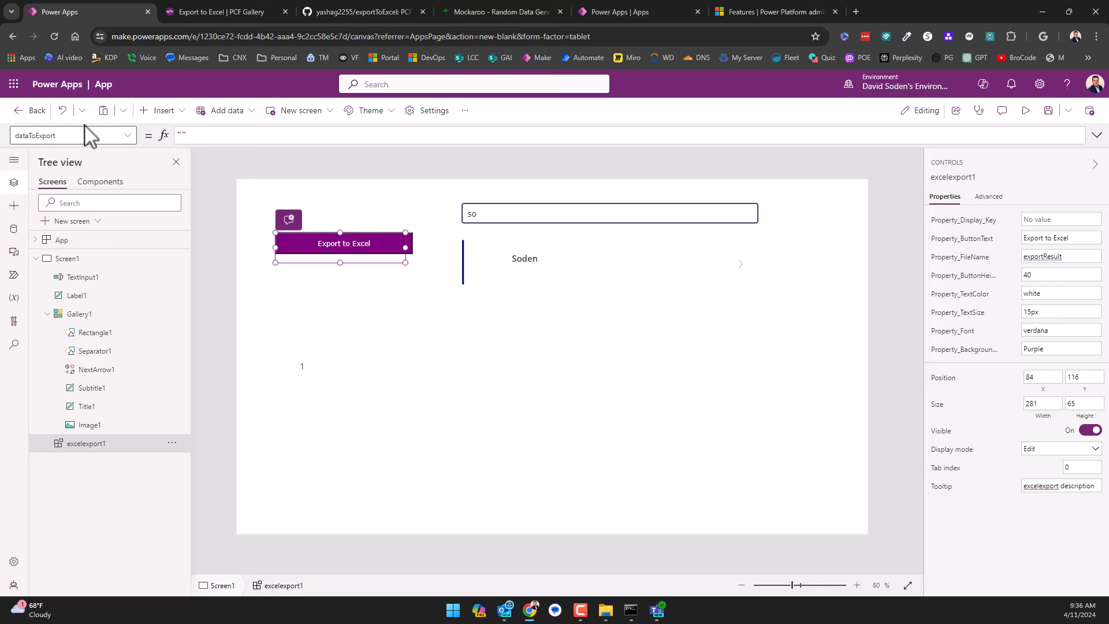
{"action": "left_click", "coordinate": [194, 137]}
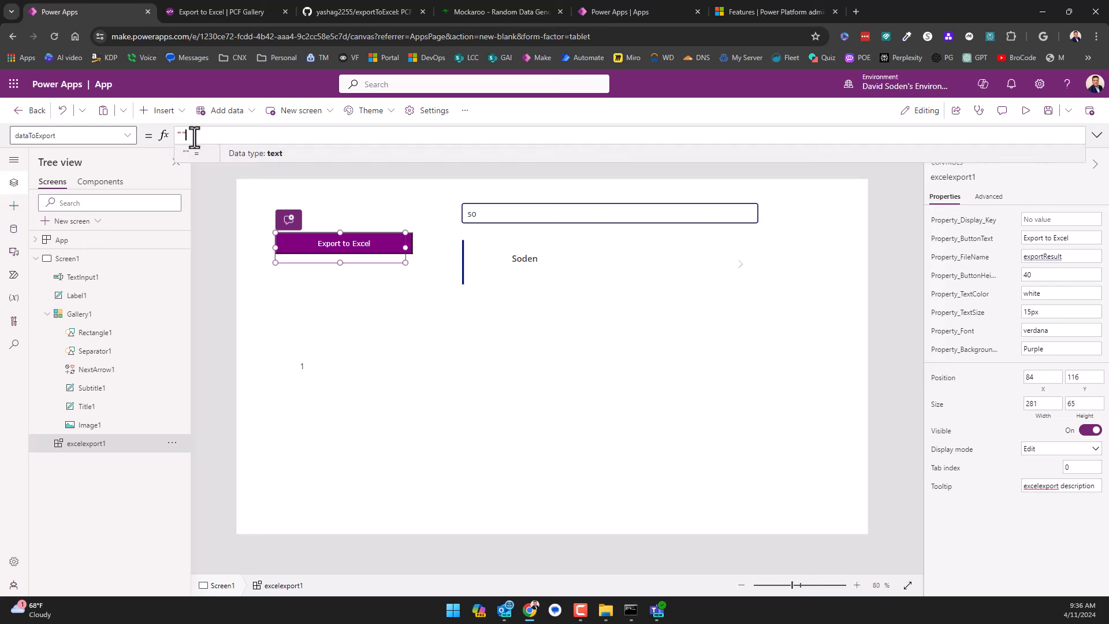
{"action": "key", "text": "ctrl+a"}
{"action": "key", "text": "BackSpace"}
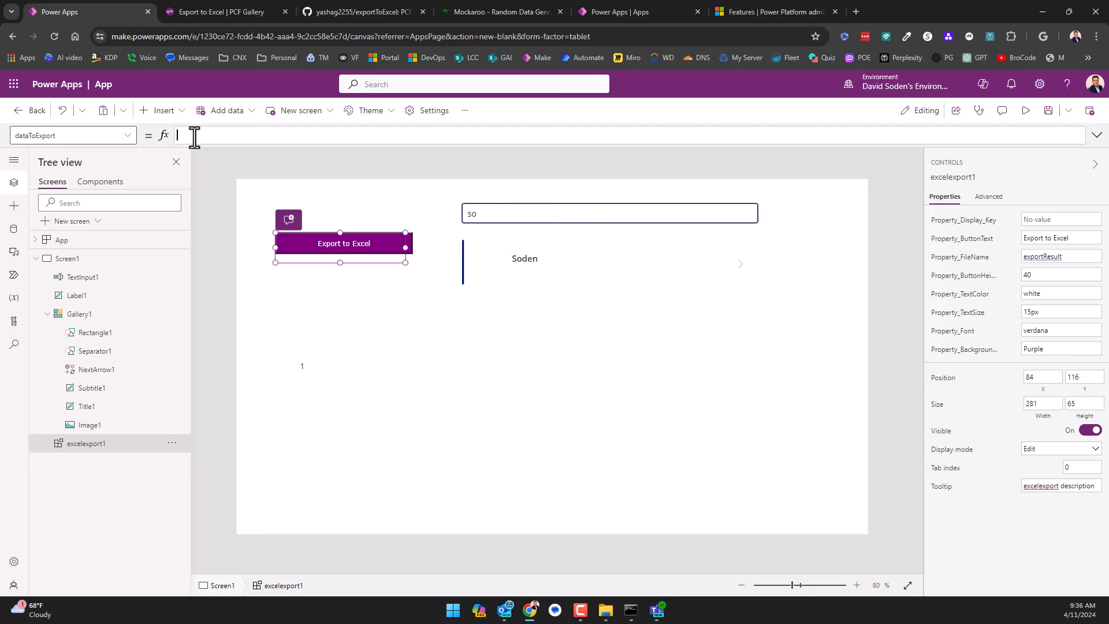
{"action": "type", "text": "JSON"}
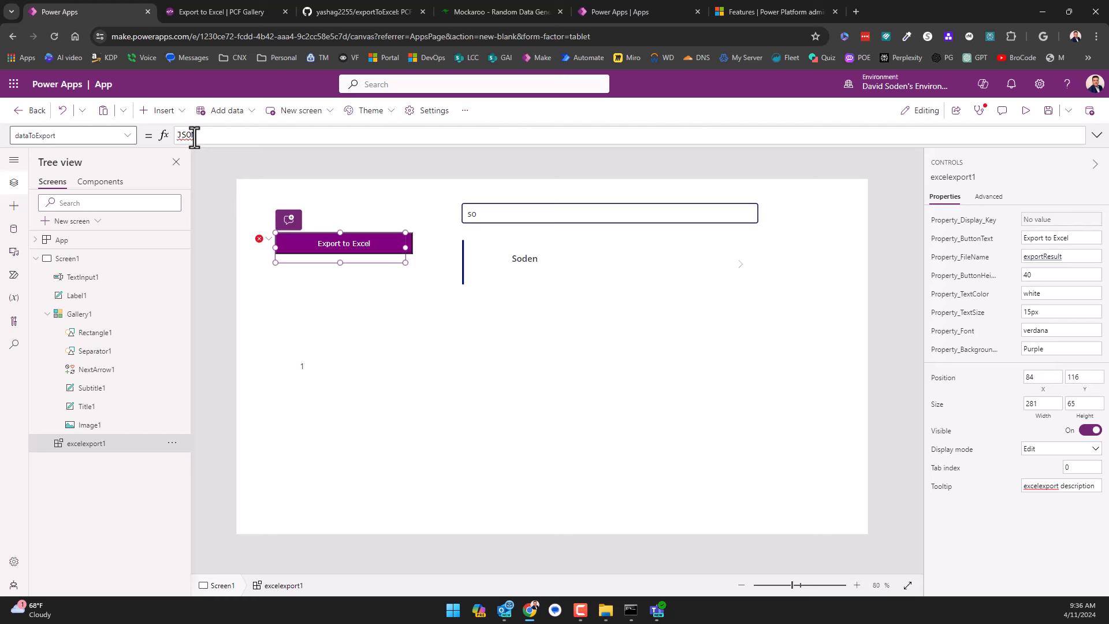
{"action": "type", "text": "("}
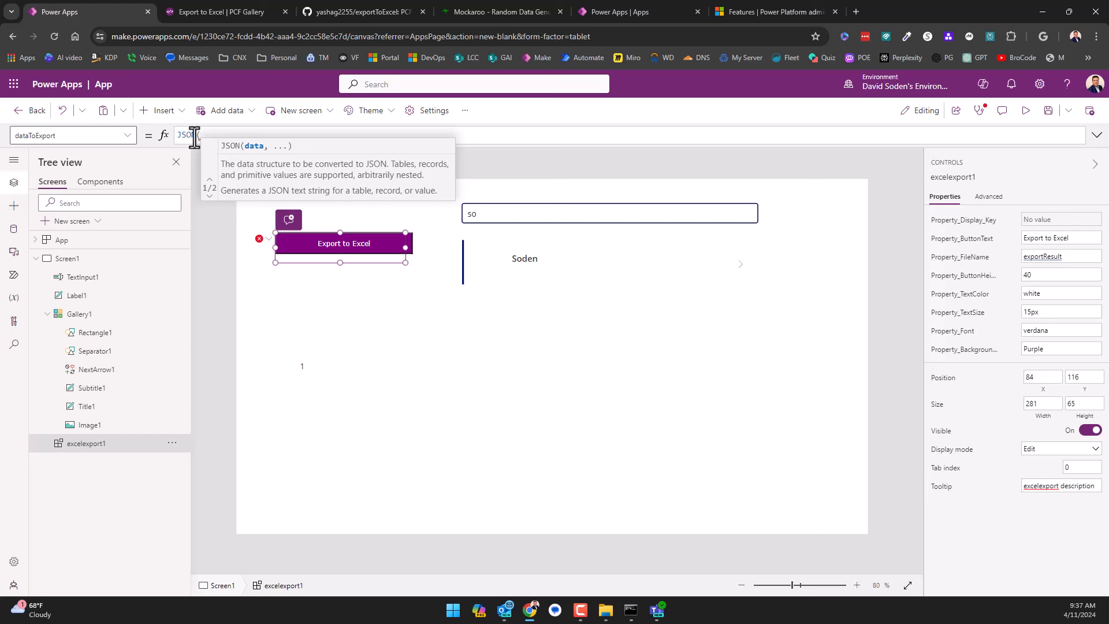
{"action": "type", "text": "Gallery1."}
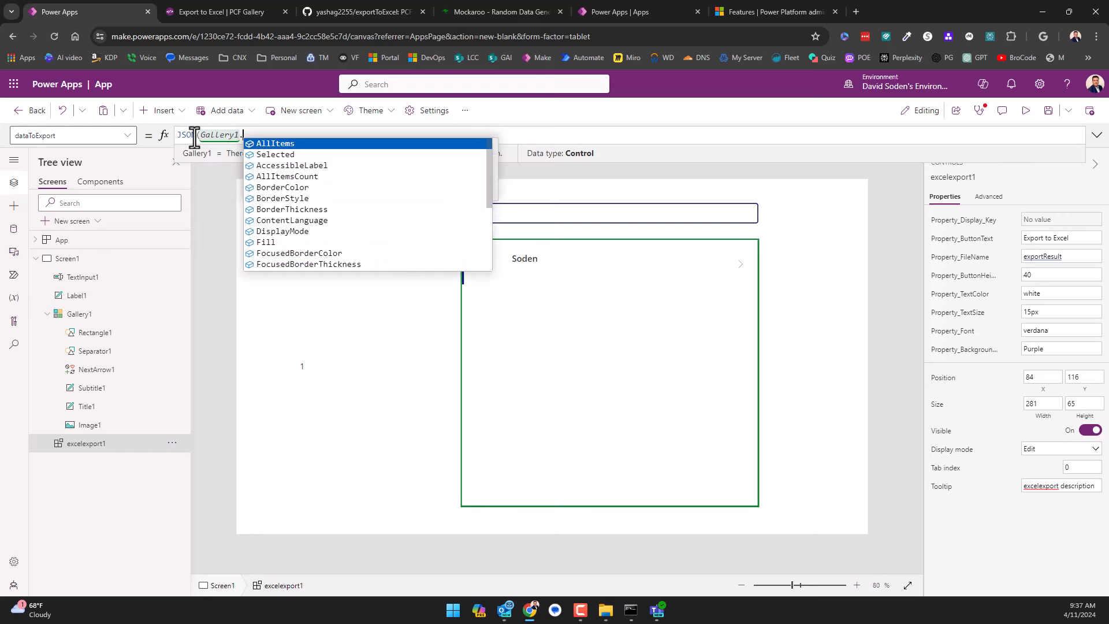
{"action": "key", "text": "Tab"}
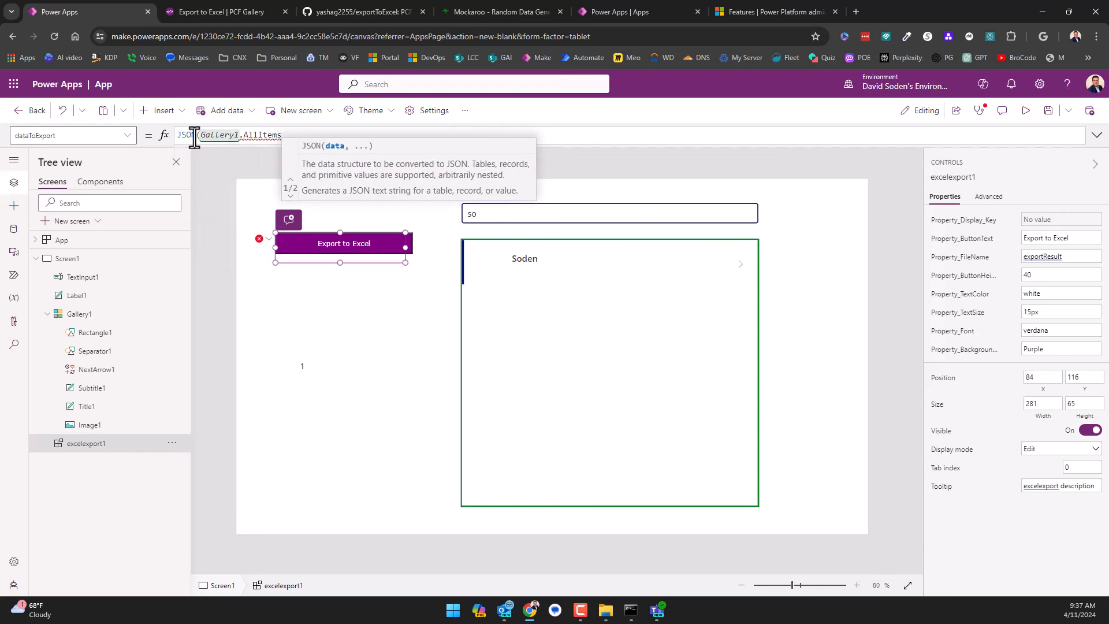
Insert a ShowColumns function inside JSON with Gallery1.AllItems as its source, ready for the column name arguments.
{"action": "key", "text": "Left"}
{"action": "key", "text": "Left"}
{"action": "key", "text": "Left"}
{"action": "key", "text": "Left"}
{"action": "key", "text": "Left"}
{"action": "key", "text": "Left"}
{"action": "key", "text": "Left"}
{"action": "key", "text": "Left"}
{"action": "key", "text": "Left"}
{"action": "key", "text": "Left"}
{"action": "key", "text": "Left"}
{"action": "key", "text": "Left"}
{"action": "key", "text": "Left"}
{"action": "key", "text": "Left"}
{"action": "key", "text": "Left"}
{"action": "key", "text": "Left"}
{"action": "key", "text": "Left"}
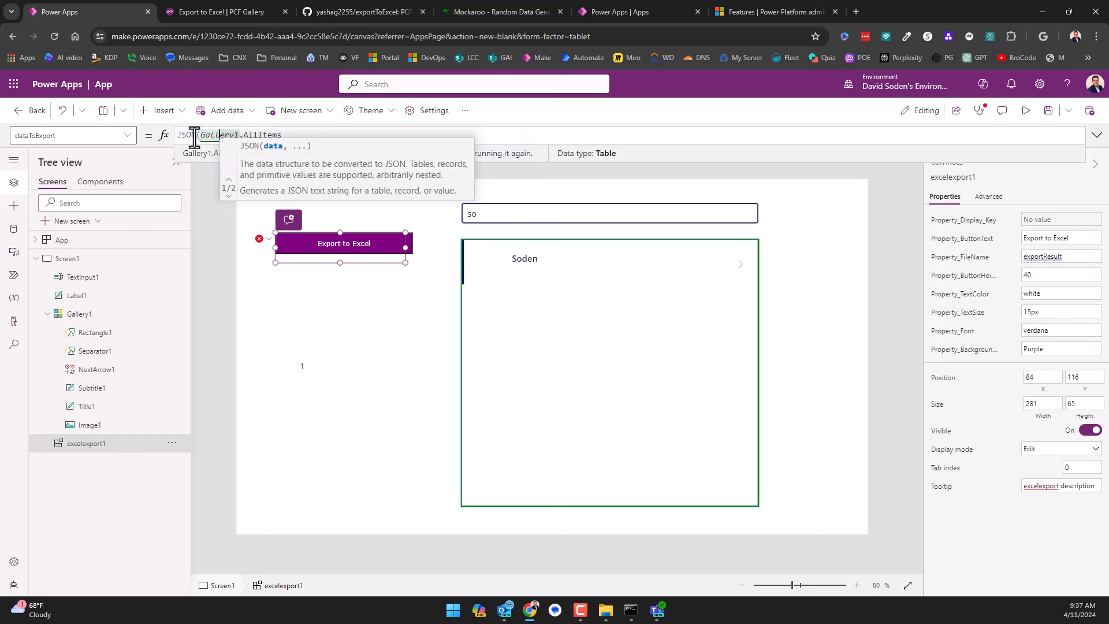
{"action": "key", "text": "shift+End"}
{"action": "key", "text": "ctrl+c"}
{"action": "key", "text": "Delete"}
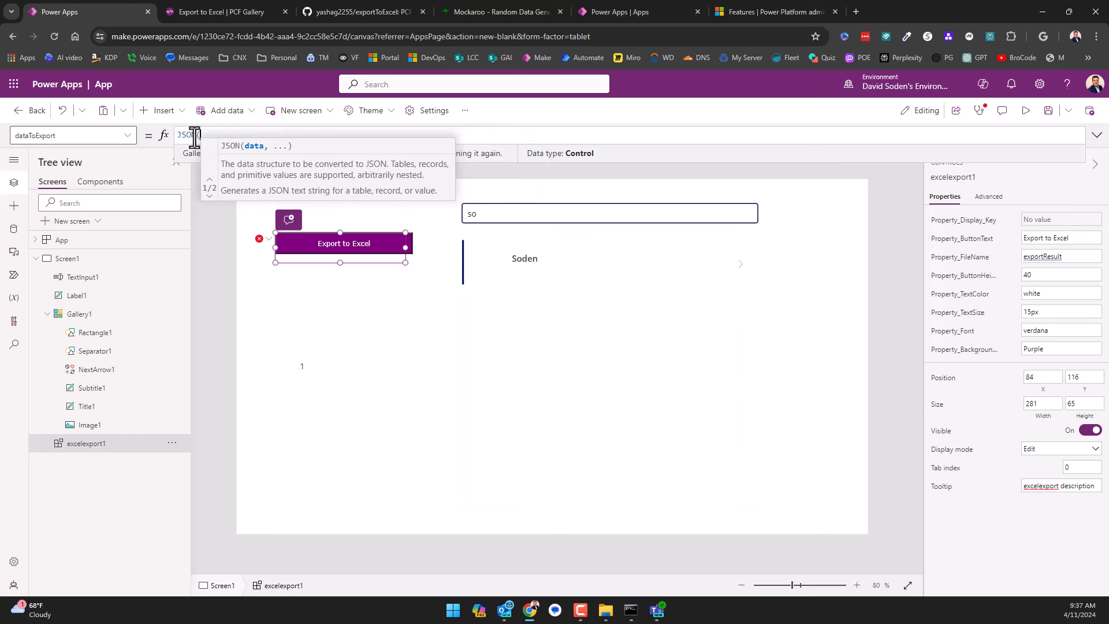
{"action": "type", "text": "Sh"}
{"action": "key", "text": "Tab"}
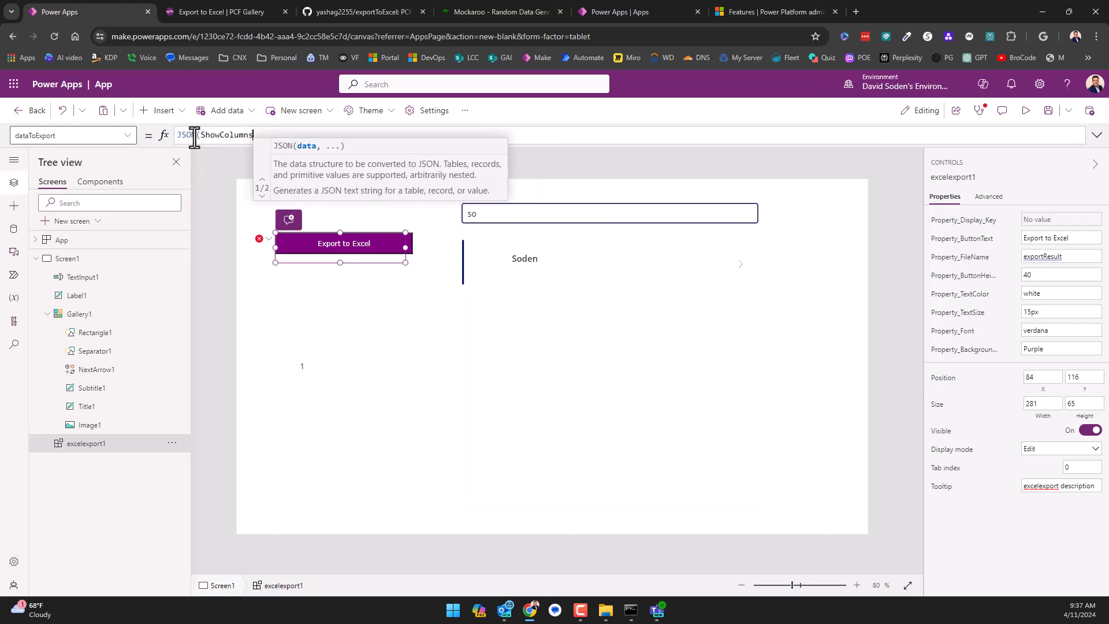
{"action": "type", "text": "("}
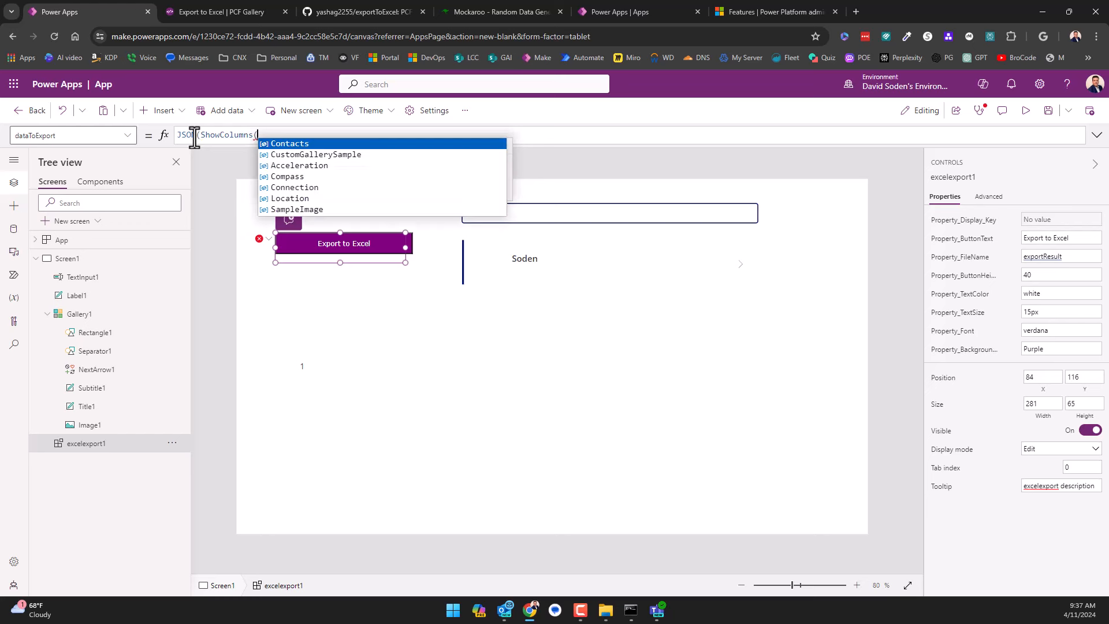
{"action": "key", "text": "ctrl+v"}
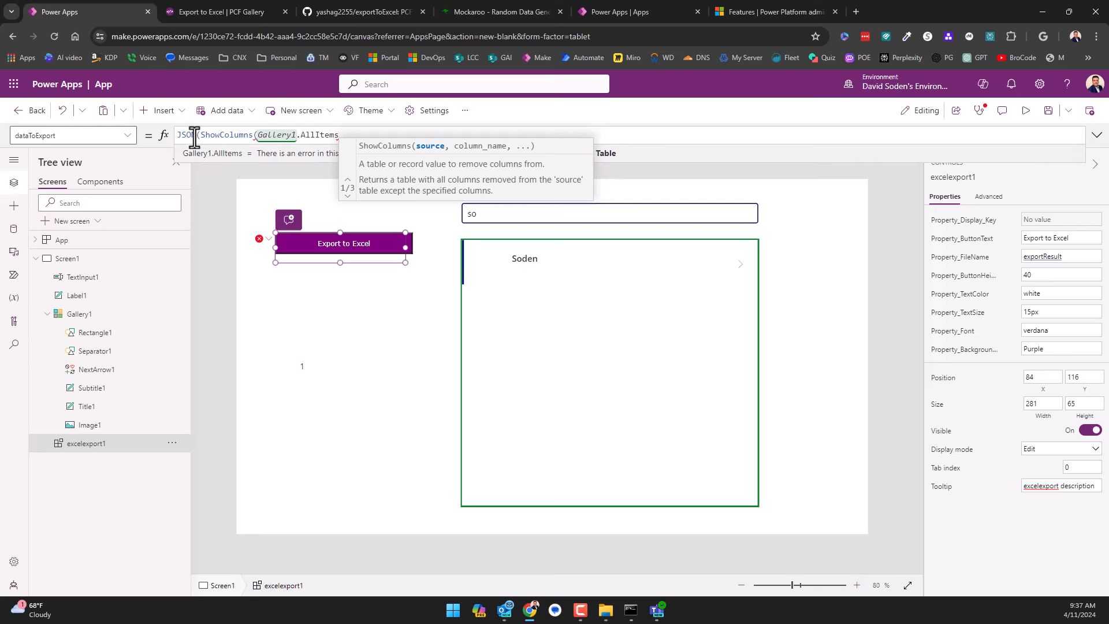
{"action": "type", "text": ","}
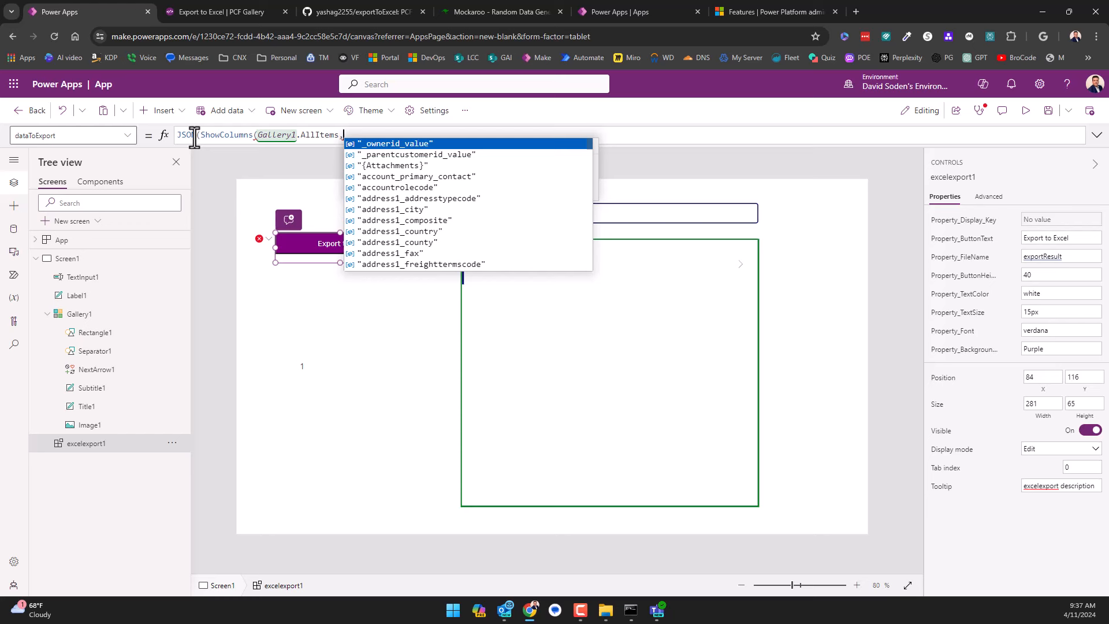
Look through the contact column names suggested for the ShowColumns function.
{"action": "key", "text": "Down"}
{"action": "key", "text": "Down"}
{"action": "key", "text": "Down"}
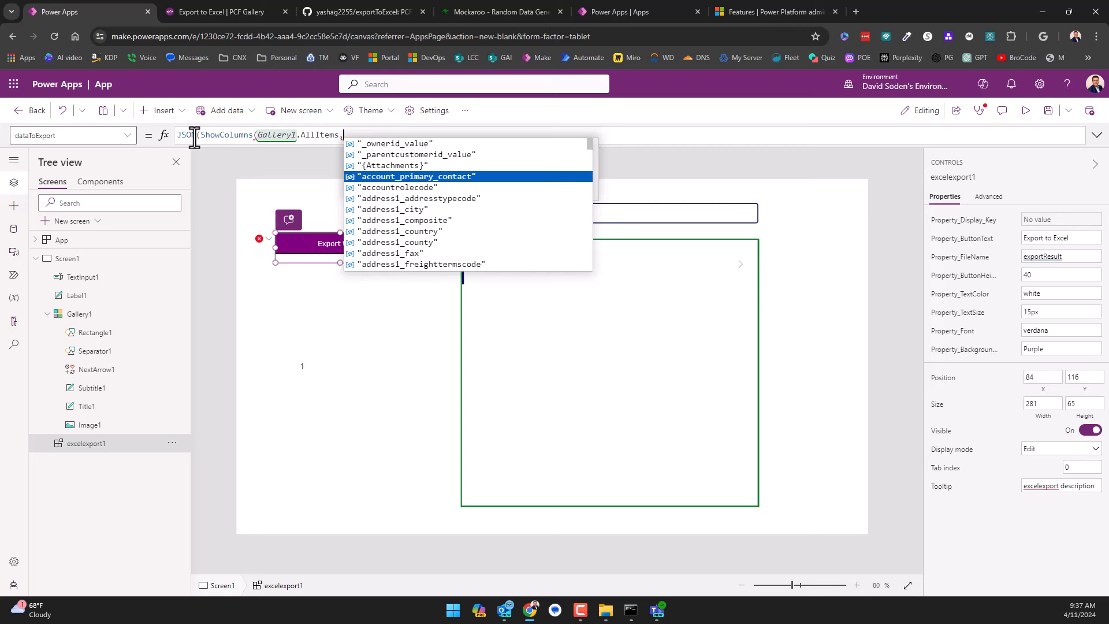
{"action": "key", "text": "Down"}
{"action": "key", "text": "Down"}
{"action": "key", "text": "Down"}
{"action": "key", "text": "Down"}
{"action": "key", "text": "Down"}
{"action": "key", "text": "Down"}
{"action": "key", "text": "Down"}
{"action": "key", "text": "Down"}
{"action": "key", "text": "Down"}
{"action": "key", "text": "Down"}
{"action": "key", "text": "Down"}
{"action": "key", "text": "Down"}
{"action": "key", "text": "Down"}
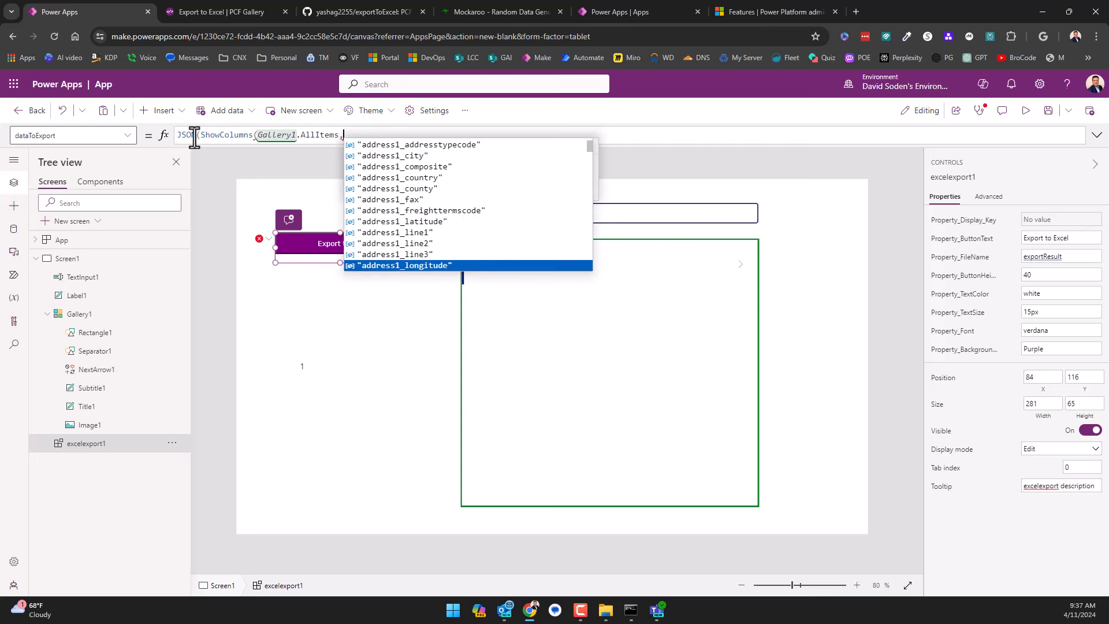
{"action": "key", "text": "Down"}
{"action": "key", "text": "Down"}
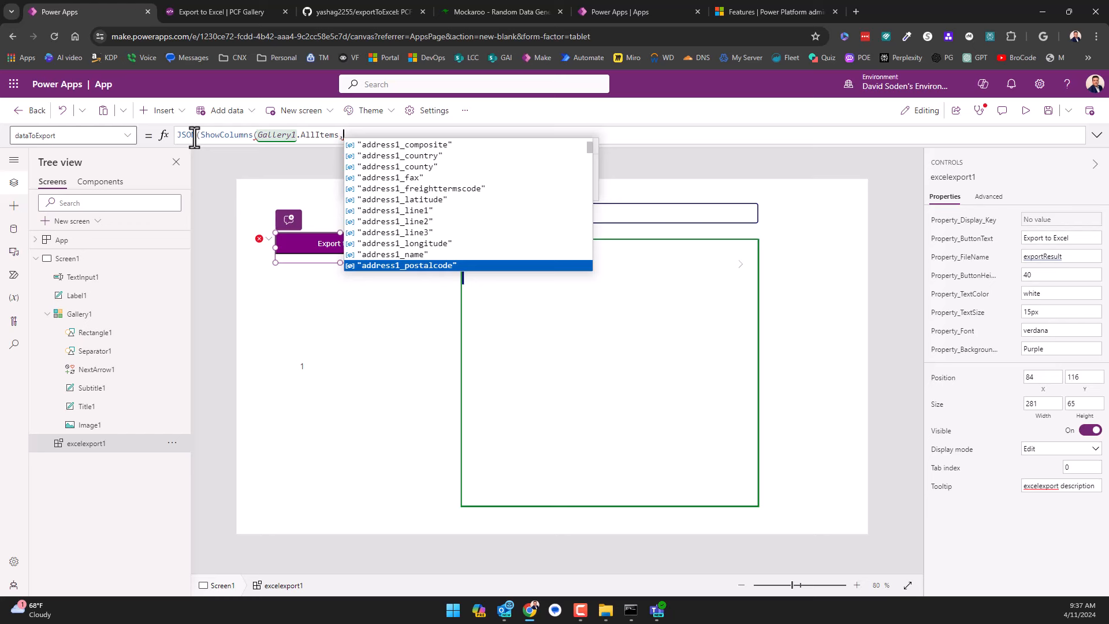
Add "fullname" and "firstname" as columns to keep in the ShowColumns function.
{"action": "type", "text": "f"}
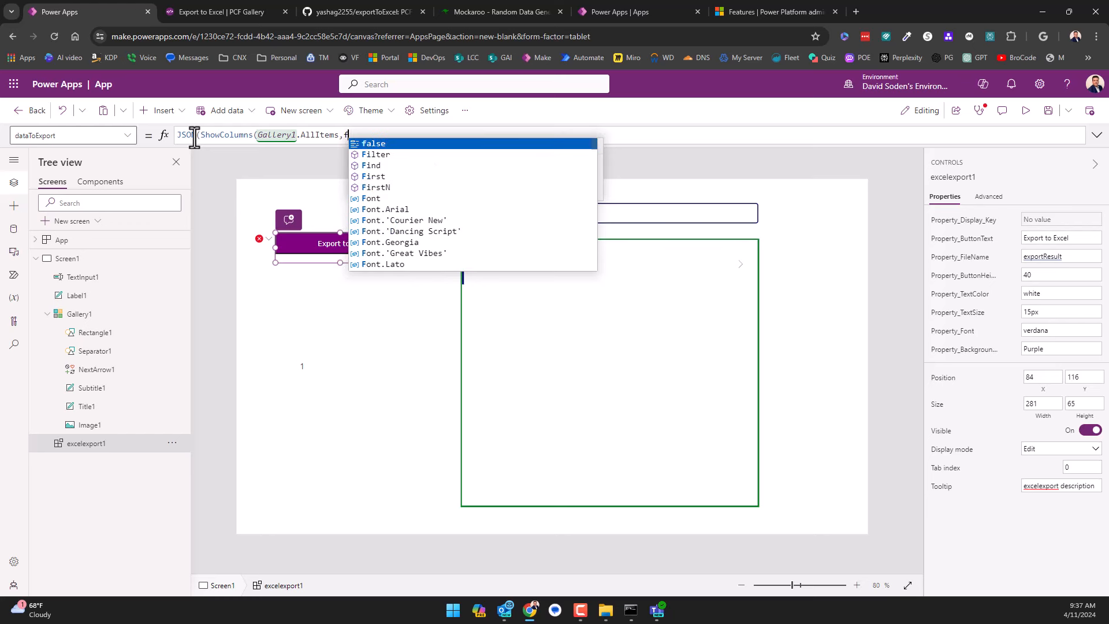
{"action": "type", "text": "ullname\""}
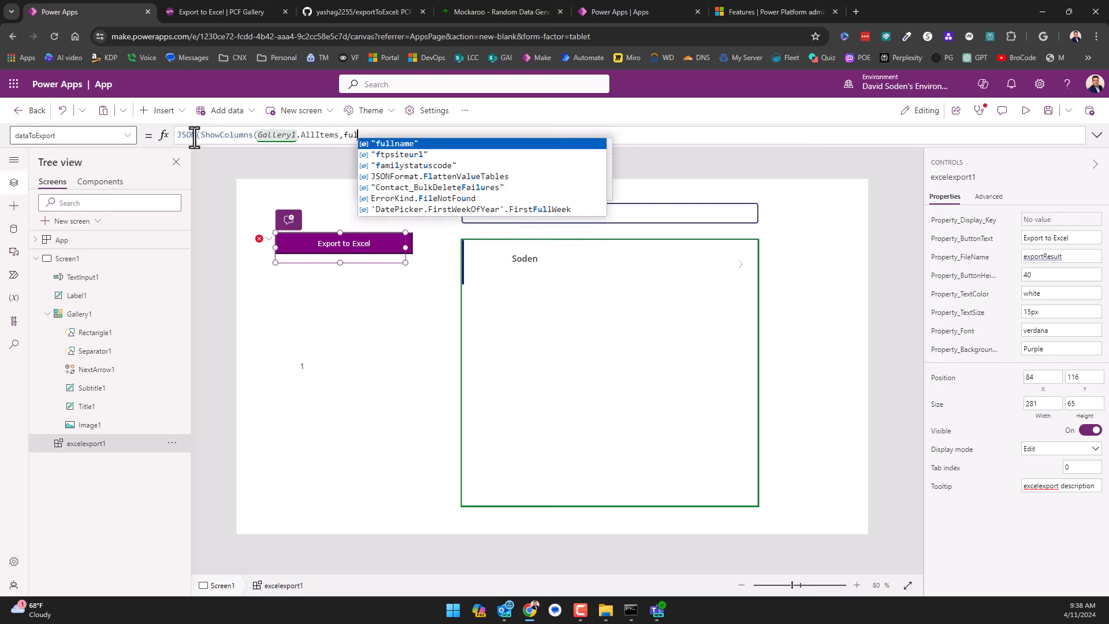
{"action": "key", "text": "Tab"}
{"action": "type", "text": ",fi"}
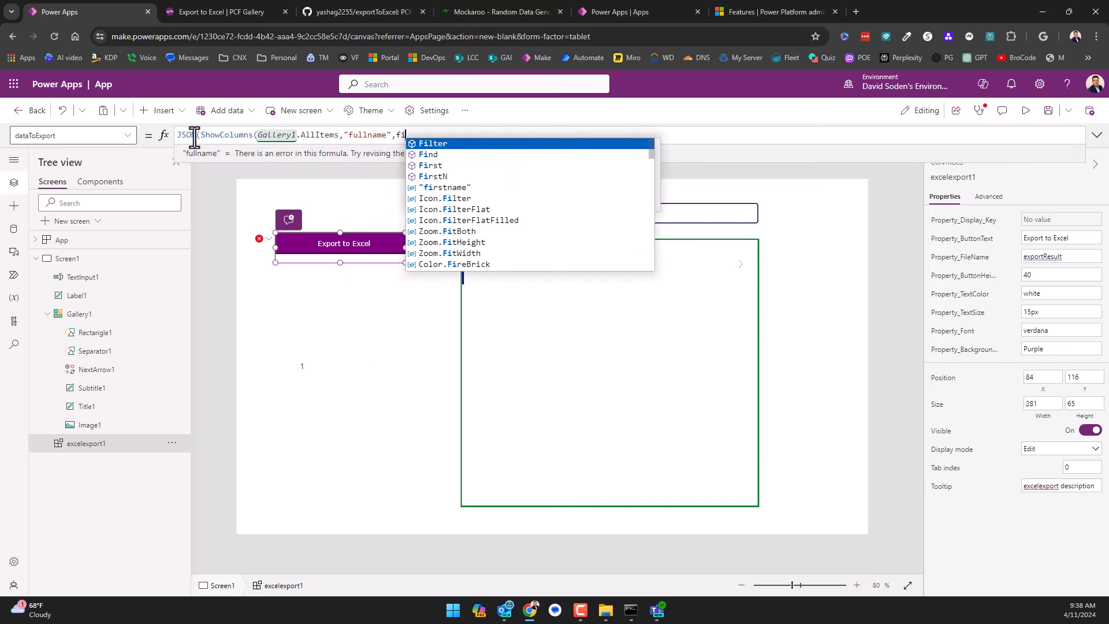
{"action": "key", "text": "Down"}
{"action": "key", "text": "Tab"}
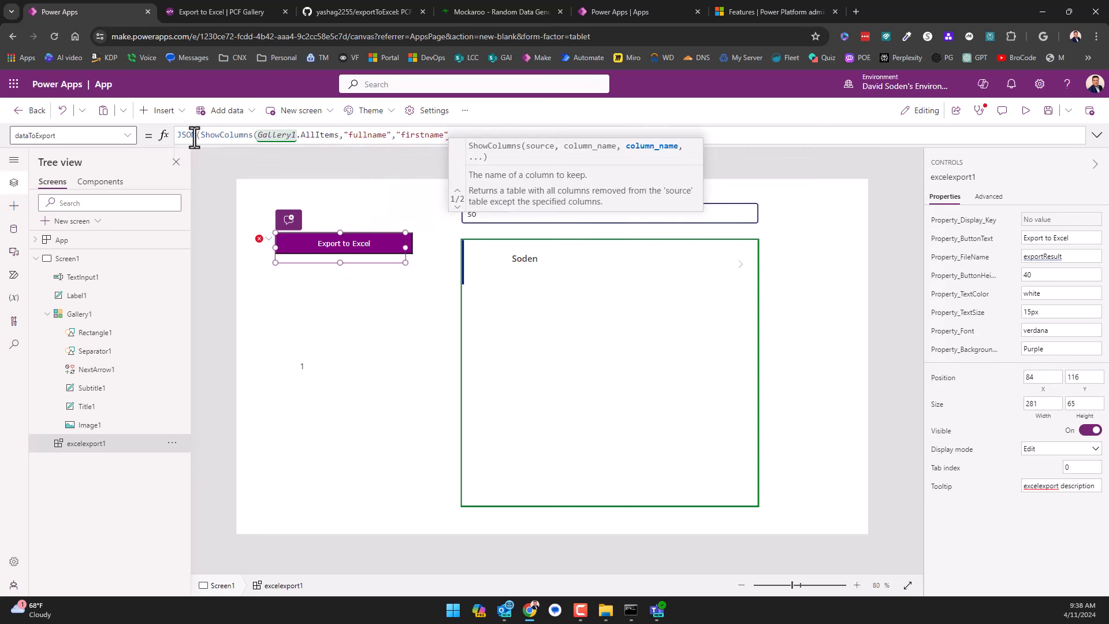
Add "lastname" as the third ShowColumns column and close both the ShowColumns and JSON functions.
{"action": "type", "text": ", la"}
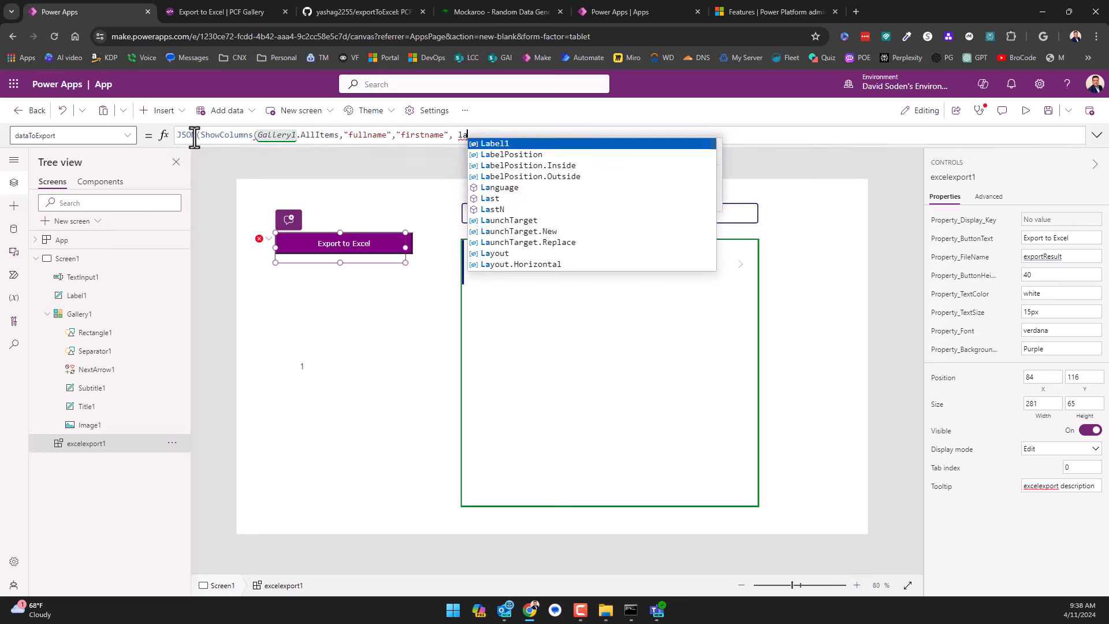
{"action": "type", "text": "s"}
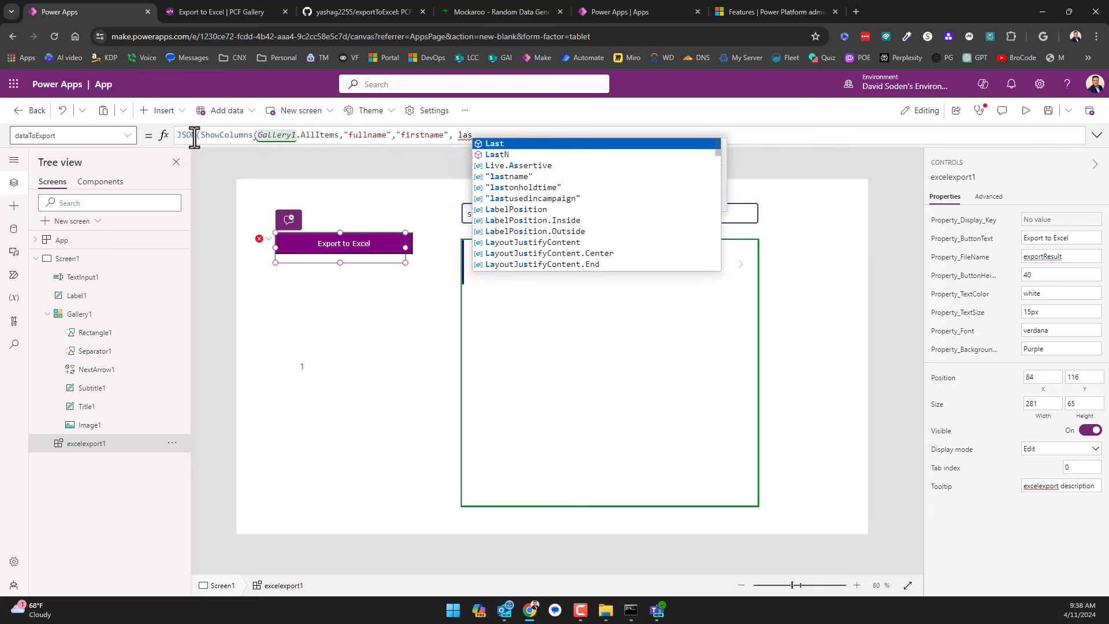
{"action": "key", "text": "Down"}
{"action": "key", "text": "Down"}
{"action": "key", "text": "Down"}
{"action": "key", "text": "Tab"}
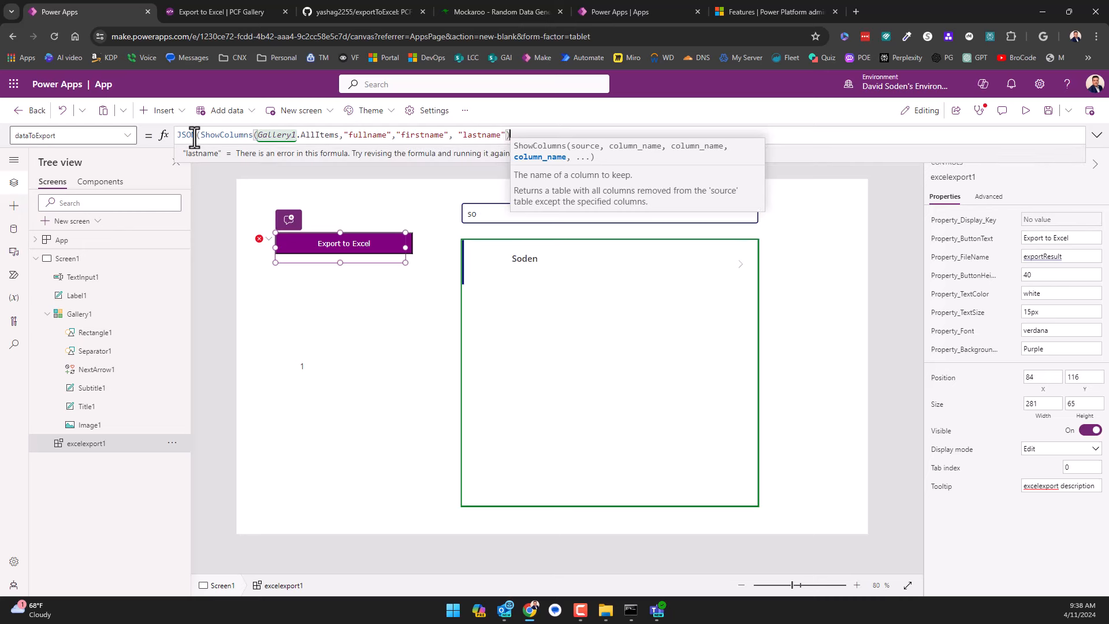
{"action": "type", "text": "))"}
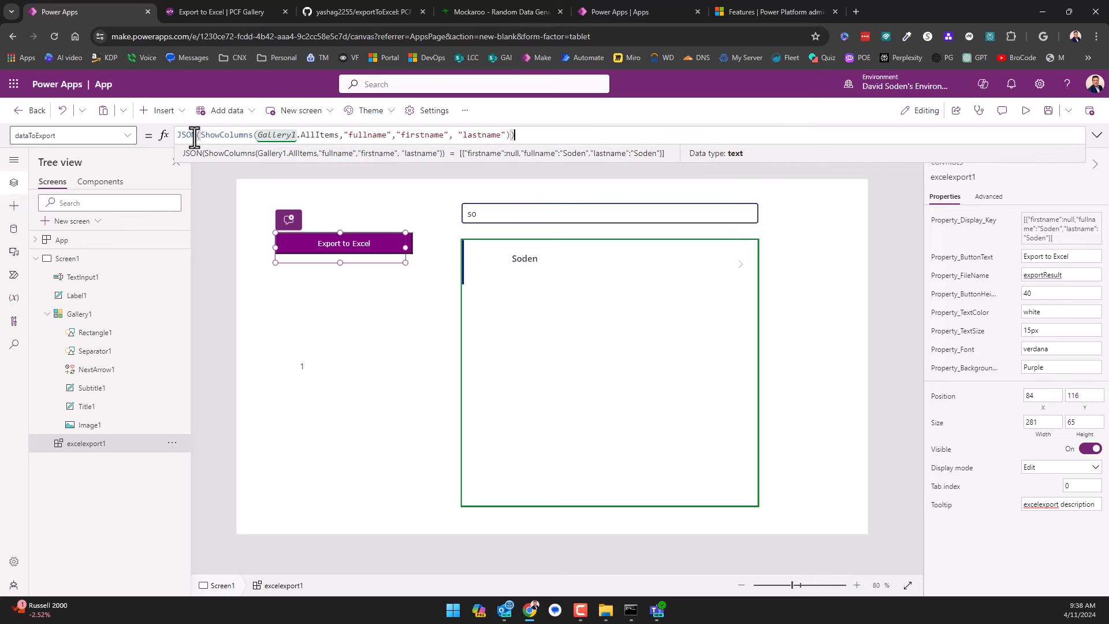
Preview the app and replace the gallery's filter text with "f".
{"action": "left_click", "coordinate": [1027, 111]}
{"action": "double_click", "coordinate": [470, 176]}
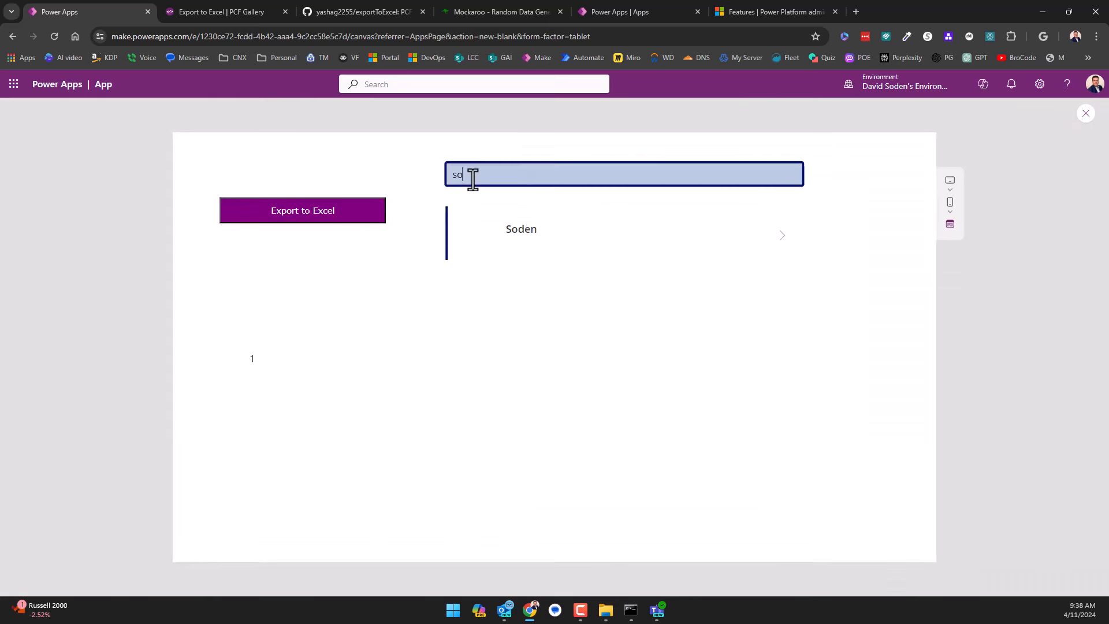
{"action": "key", "text": "BackSpace"}
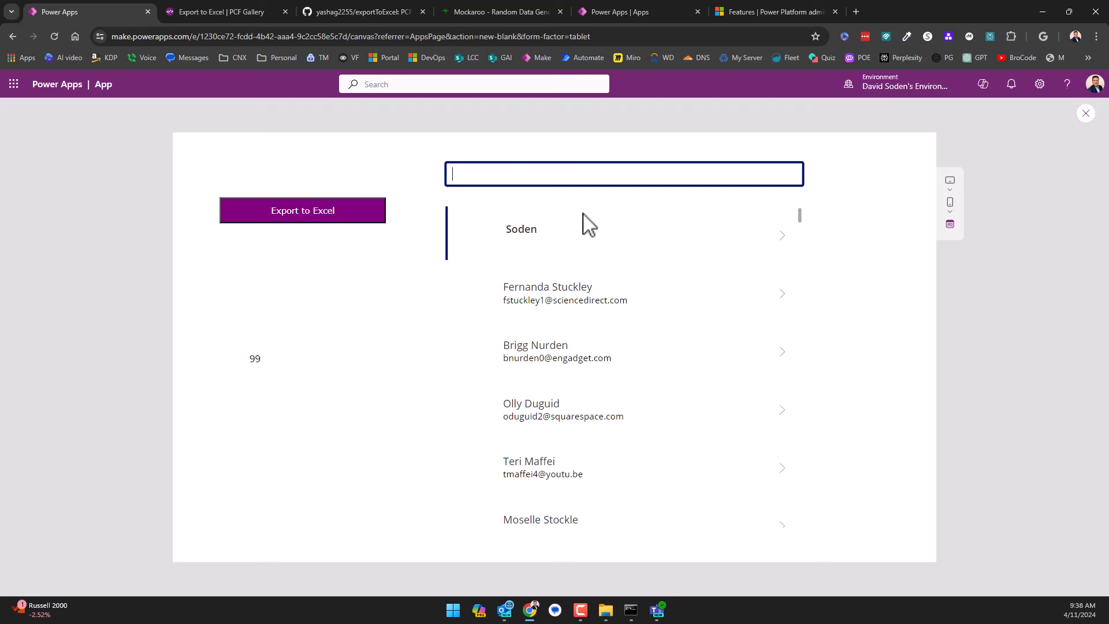
{"action": "left_click", "coordinate": [478, 184]}
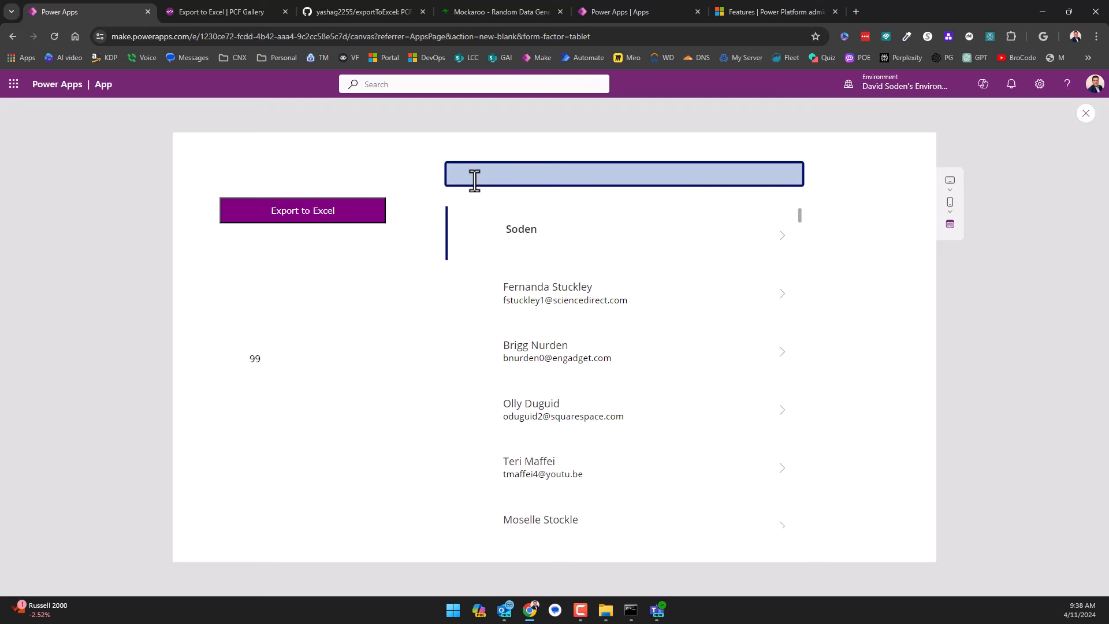
{"action": "type", "text": "f"}
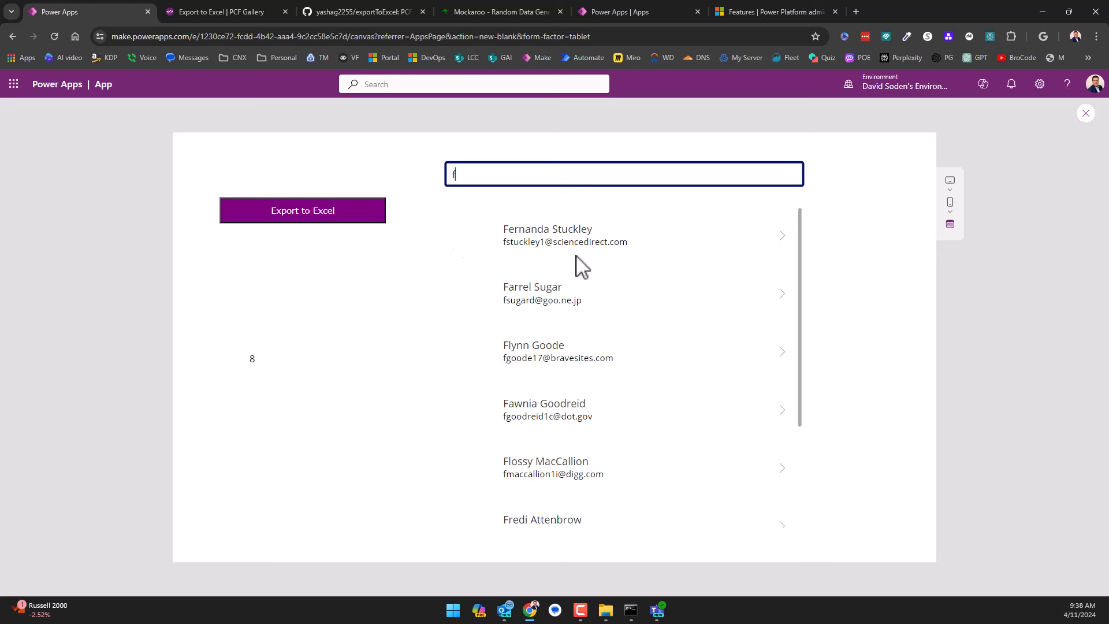
Export the filtered contacts to Excel and check the downloaded exportResult (1).xlsx, finishing back in the app editor.
{"action": "left_click", "coordinate": [322, 217]}
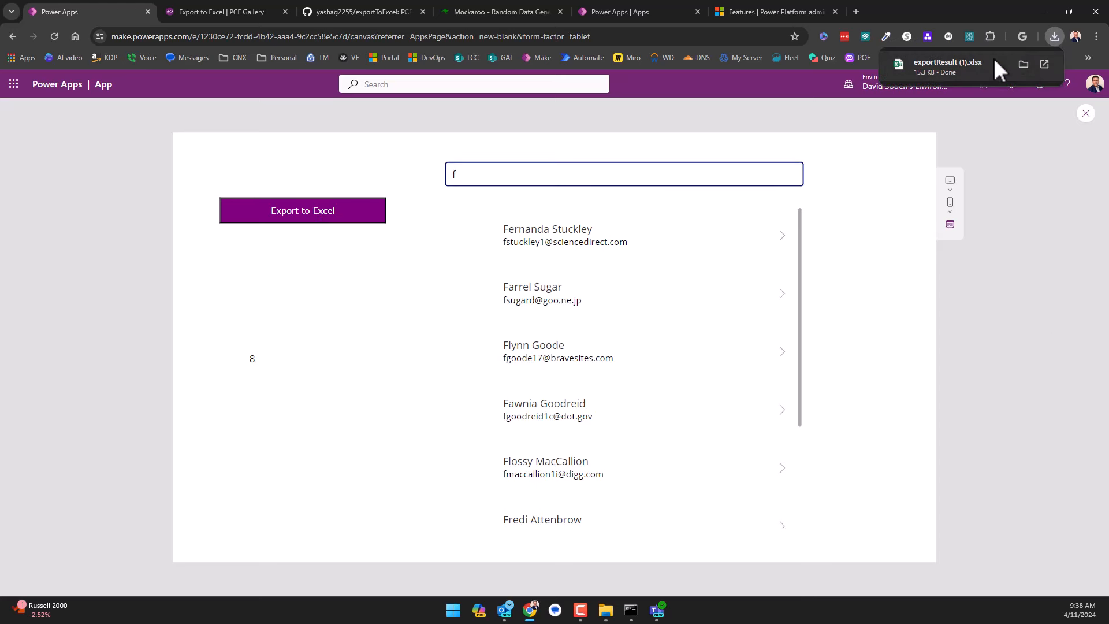
{"action": "left_click", "coordinate": [936, 68]}
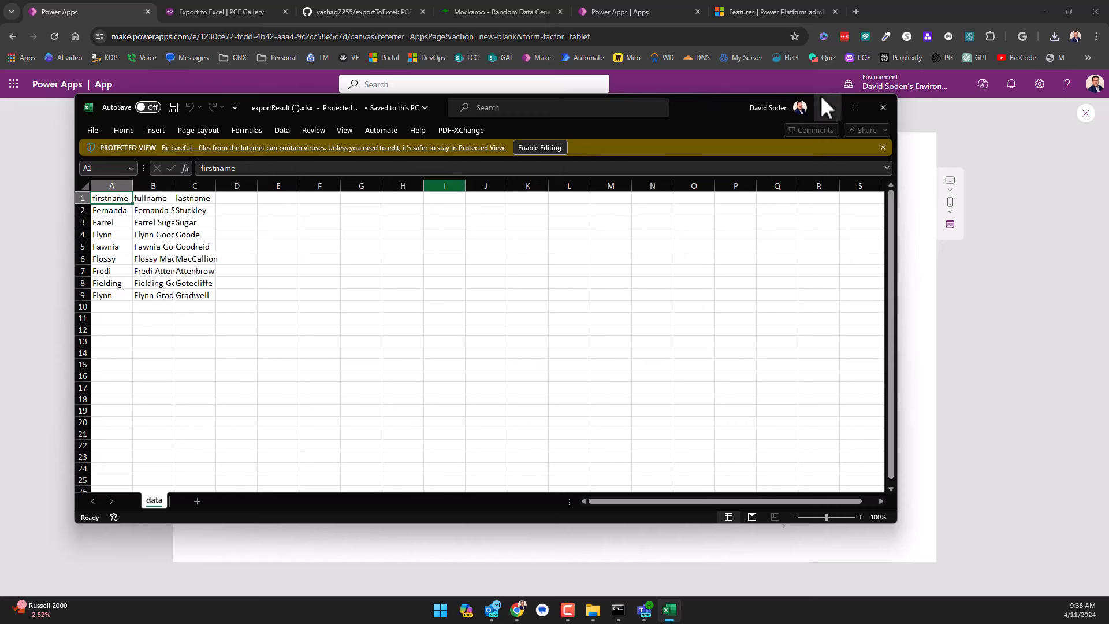
{"action": "left_click", "coordinate": [827, 107]}
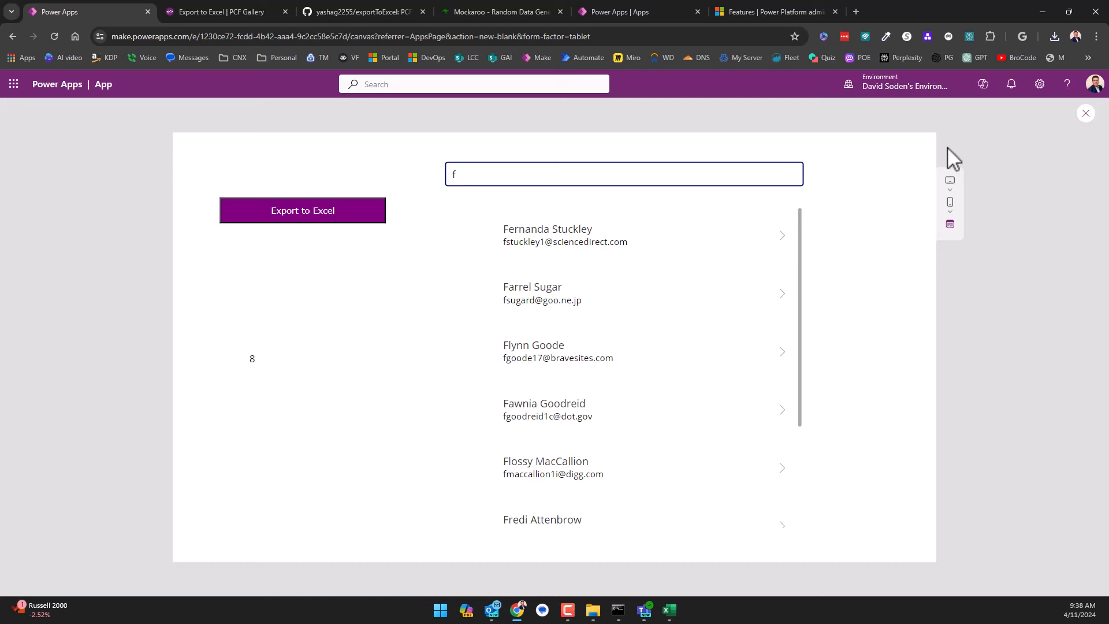
{"action": "left_click", "coordinate": [1085, 116]}
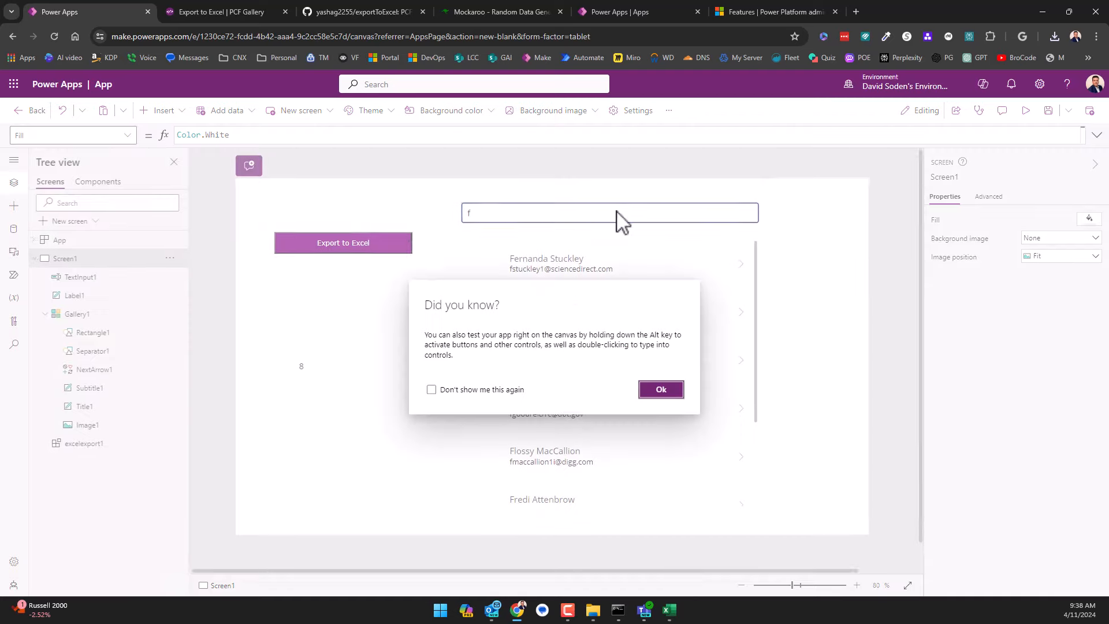
{"action": "left_click", "coordinate": [667, 394]}
Remove the column arguments and closing parentheses after Gallery1.AllItems in the Export to Excel control's dataToExport formula.
{"action": "left_click", "coordinate": [318, 234]}
{"action": "left_click", "coordinate": [288, 134]}
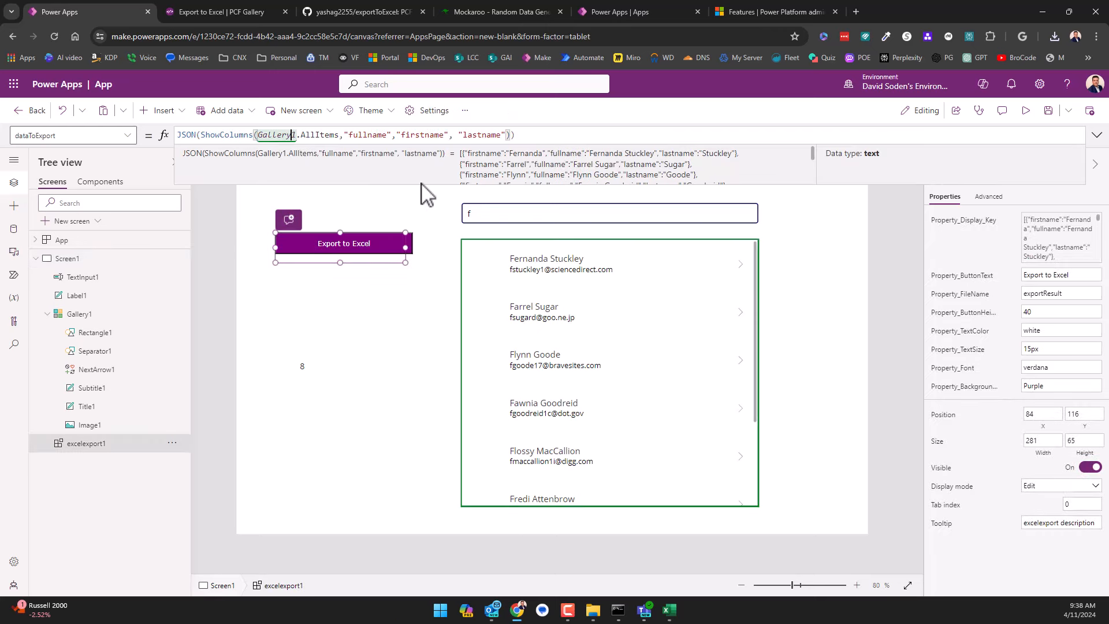
{"action": "key", "text": "Right"}
{"action": "key", "text": "Right"}
{"action": "key", "text": "Right"}
{"action": "key", "text": "Right"}
{"action": "key", "text": "Right"}
{"action": "key", "text": "Right"}
{"action": "key", "text": "Right"}
{"action": "key", "text": "Right"}
{"action": "key", "text": "Right"}
{"action": "key", "text": "Right"}
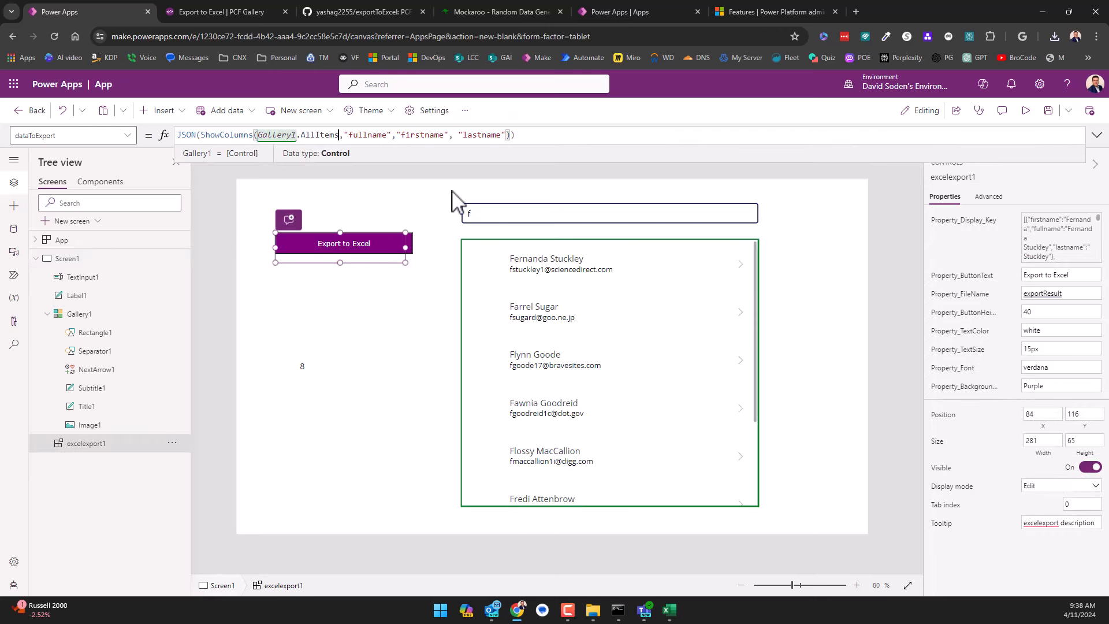
{"action": "key", "text": "shift+End"}
{"action": "key", "text": "Delete"}
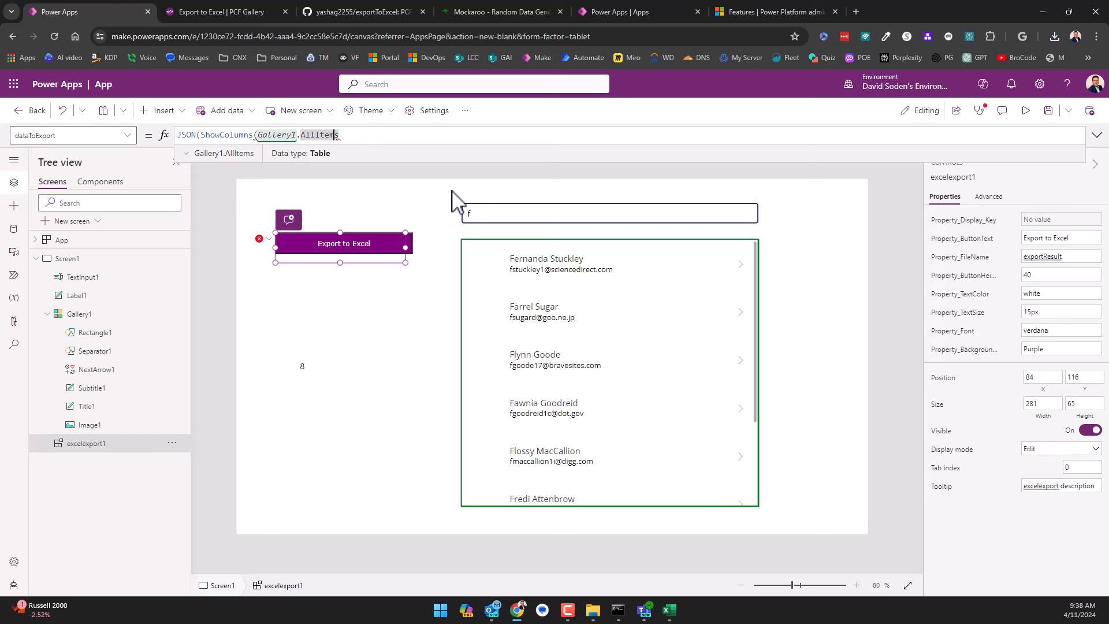
Remove the ShowColumns wrapper from the Export to Excel control's dataToExport formula and close it as JSON(Gallery1.AllItems).
{"action": "key", "text": "Delete"}
{"action": "key", "text": "Delete"}
{"action": "key", "text": "Delete"}
{"action": "key", "text": "Delete"}
{"action": "key", "text": "Delete"}
{"action": "key", "text": "Delete"}
{"action": "key", "text": "Delete"}
{"action": "key", "text": "Delete"}
{"action": "key", "text": "Delete"}
{"action": "key", "text": "Delete"}
{"action": "key", "text": "Delete"}
{"action": "key", "text": "Delete"}
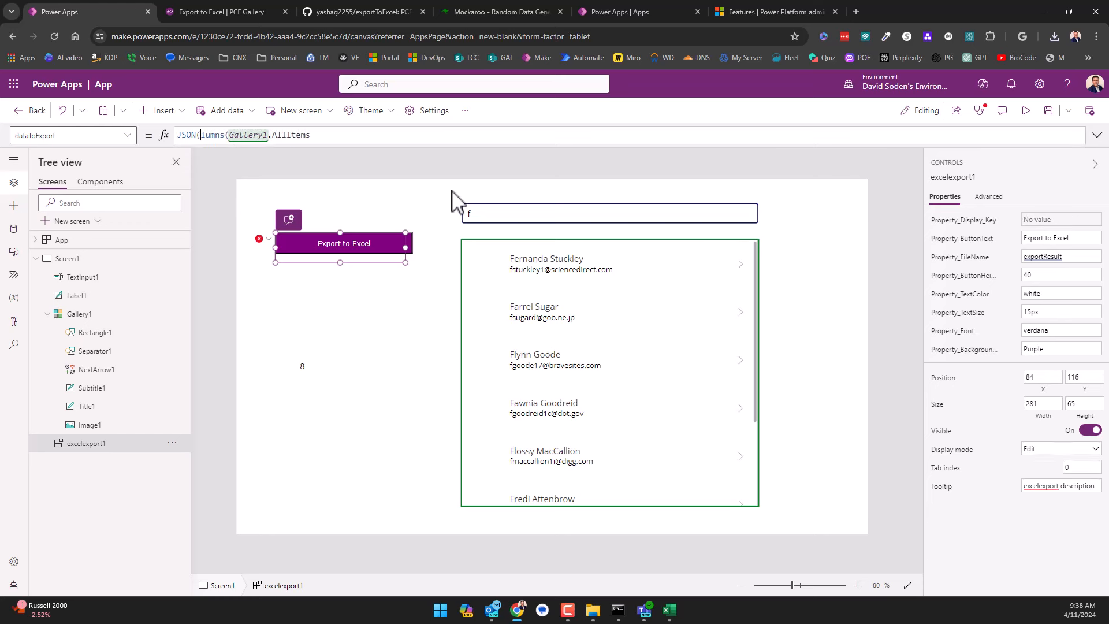
{"action": "type", "text": ")"}
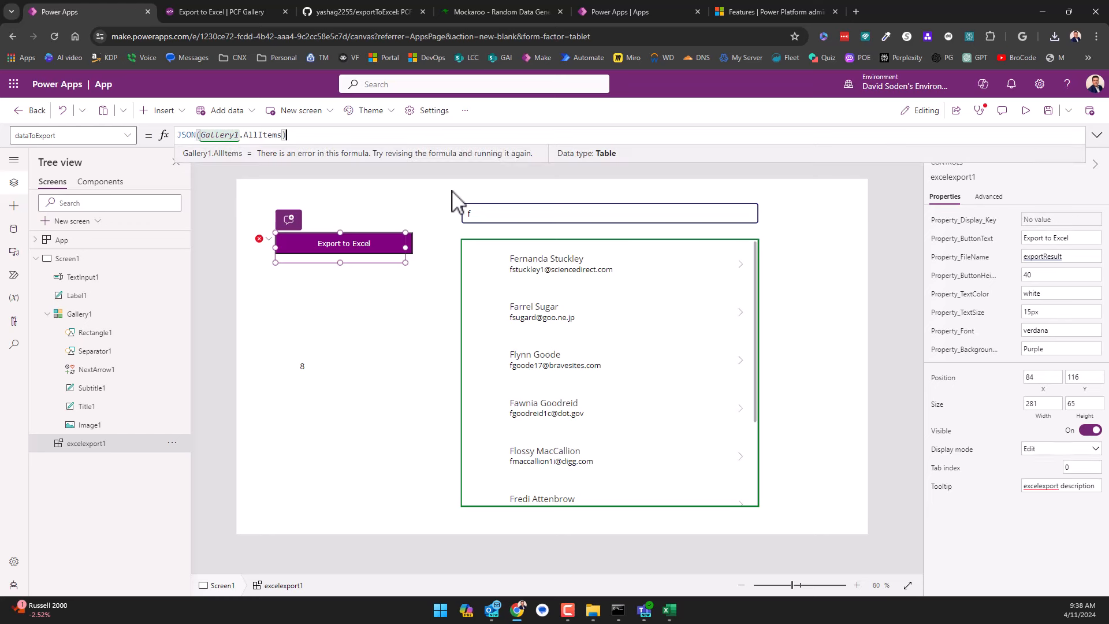
Try adding JSONFormat.IgnoreBinaryData as the format argument after Gallery1.AllItems in the JSON function, followed by another comma.
{"action": "key", "text": "Left"}
{"action": "mouse_move", "coordinate": [265, 134]}
{"action": "type", "text": ","}
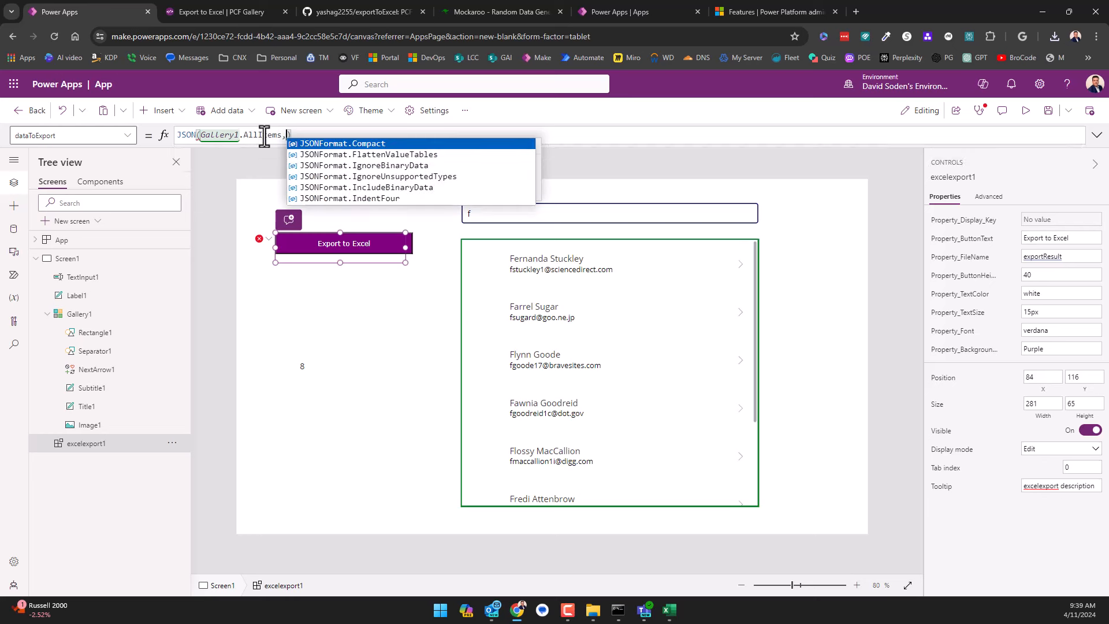
{"action": "key", "text": "Down"}
{"action": "key", "text": "Down"}
{"action": "key", "text": "Tab"}
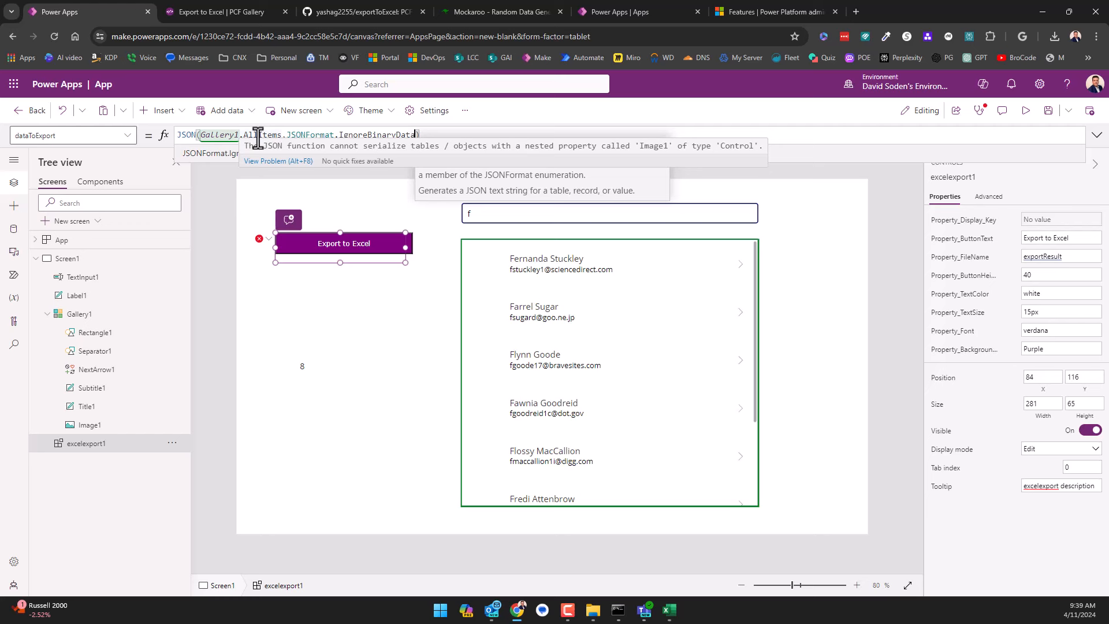
{"action": "type", "text": ","}
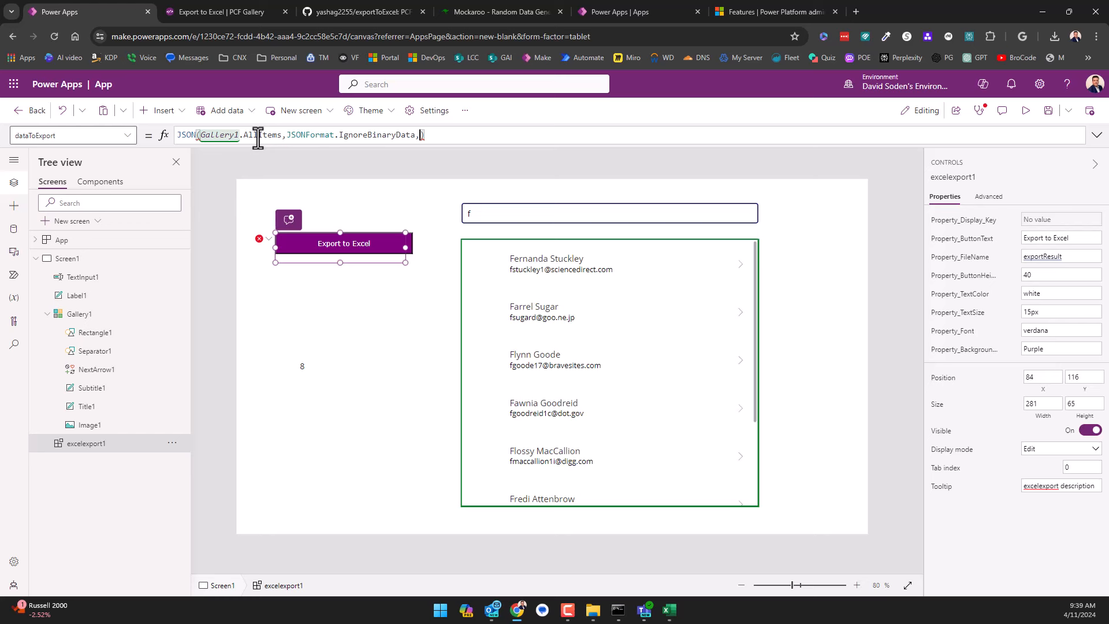
{"action": "left_click", "coordinate": [215, 135]}
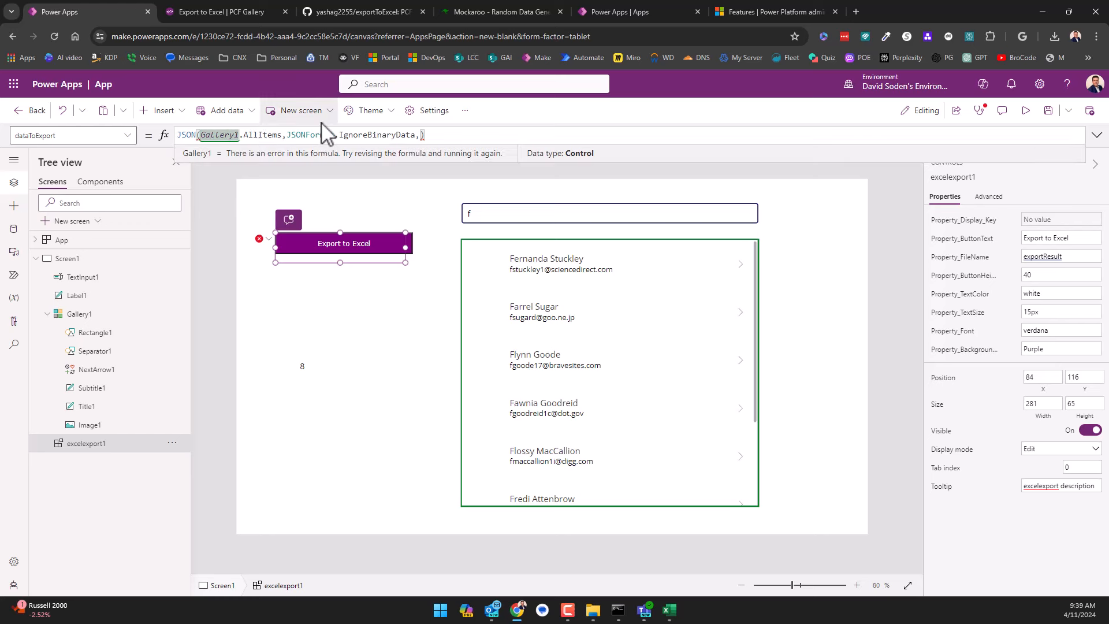
{"action": "key", "text": "Left"}
{"action": "key", "text": "Left"}
{"action": "key", "text": "Left"}
{"action": "left_click", "coordinate": [479, 215]}
{"action": "left_click", "coordinate": [346, 251]}
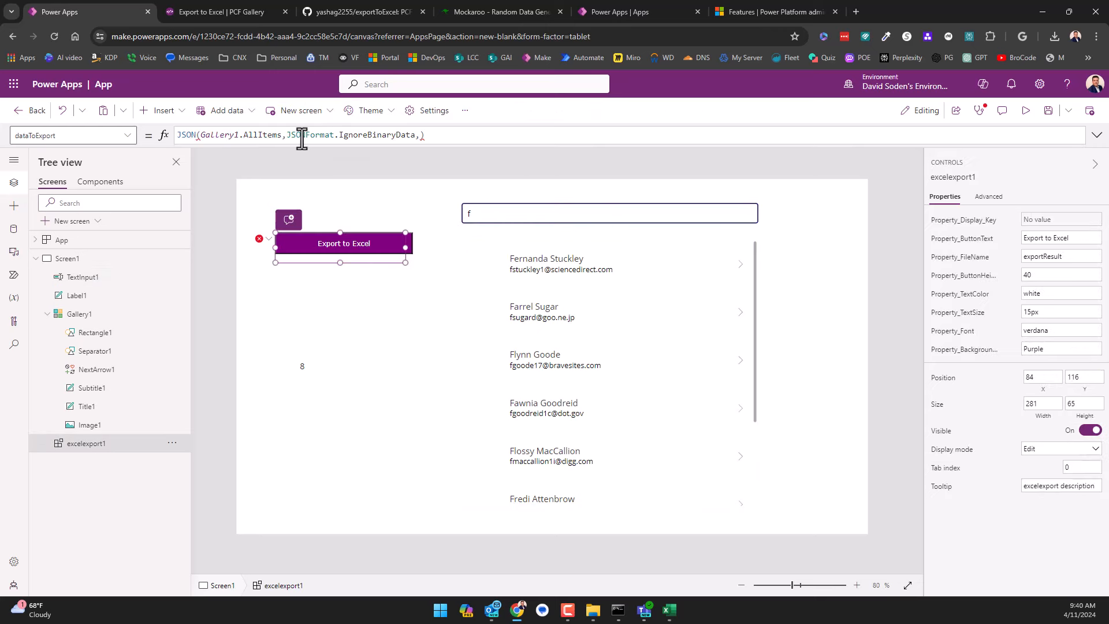
{"action": "left_click", "coordinate": [240, 134]}
{"action": "key", "text": "Right"}
{"action": "key", "text": "Right"}
{"action": "key", "text": "Right"}
{"action": "key", "text": "Right"}
{"action": "key", "text": "Right"}
{"action": "key", "text": "Right"}
{"action": "key", "text": "Right"}
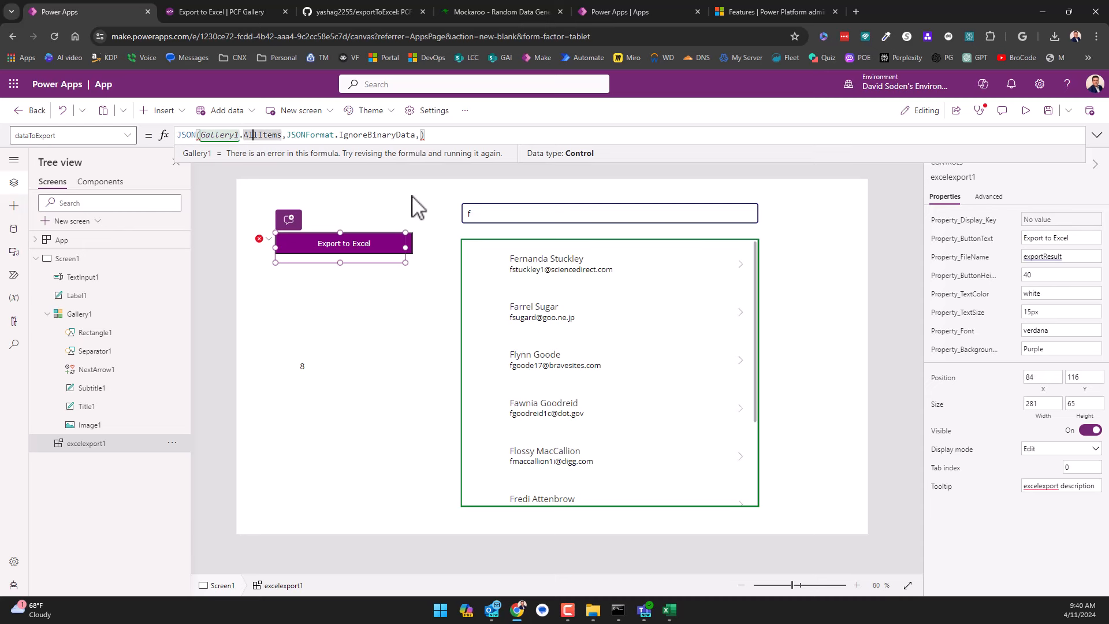
{"action": "key", "text": "Right"}
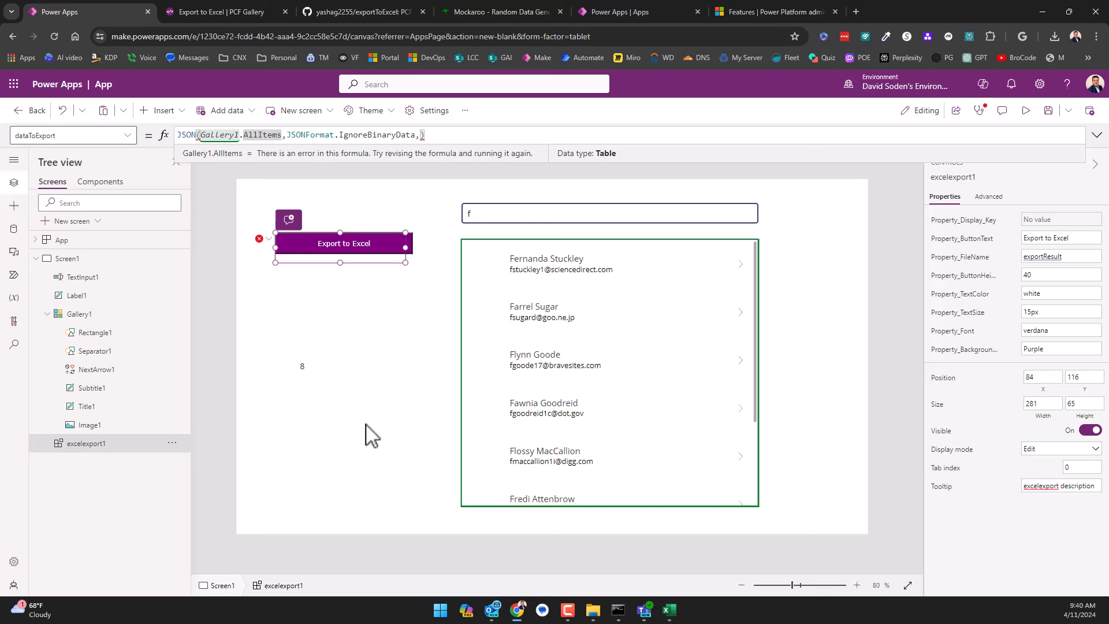
Undo the recent dataToExport edits that added the JSON format argument and removed the ShowColumns wrapper.
{"action": "left_click", "coordinate": [384, 376]}
{"action": "key", "text": "ctrl+z"}
{"action": "key", "text": "ctrl+z"}
{"action": "key", "text": "ctrl+z"}
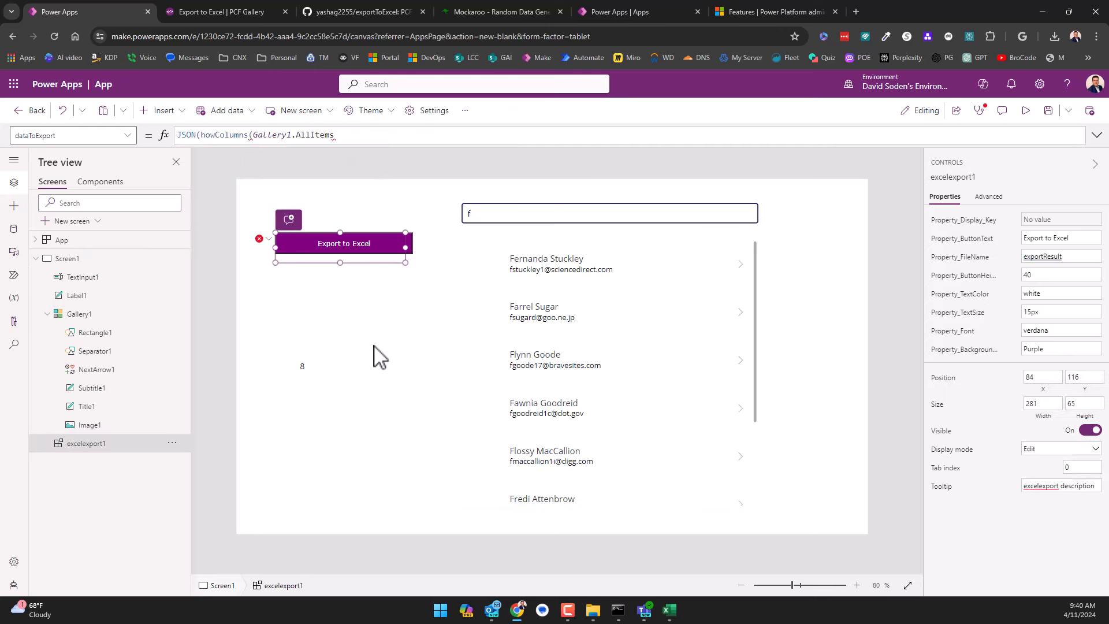
Restore the missing first letter of the function name so the dataToExport formula reads showColumns.
{"action": "left_click", "coordinate": [389, 475]}
{"action": "left_click", "coordinate": [335, 250]}
{"action": "left_click", "coordinate": [254, 135]}
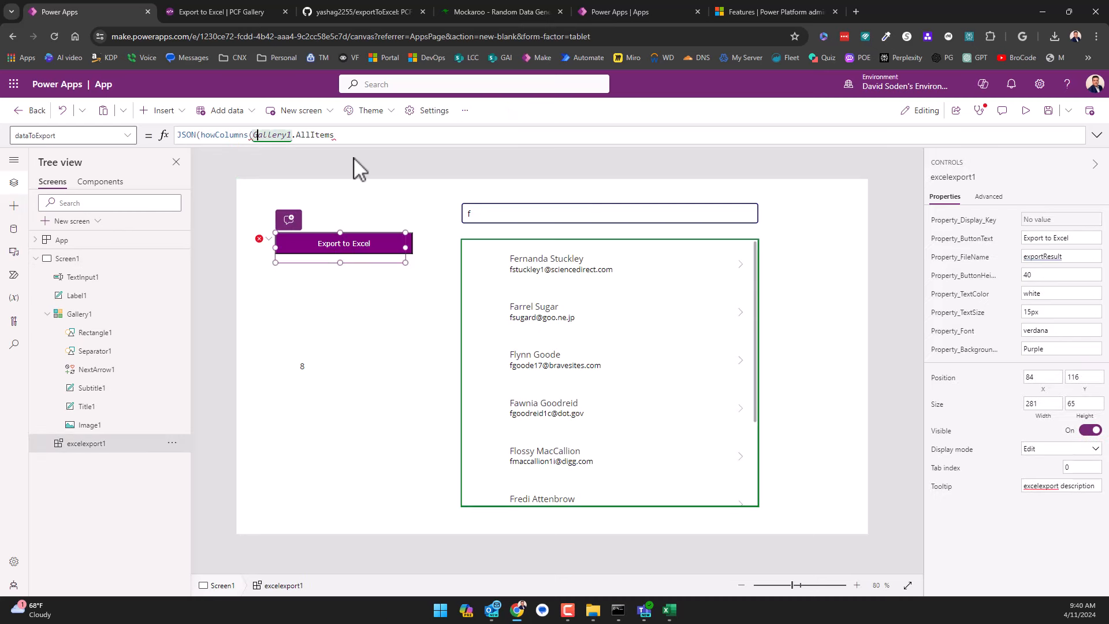
{"action": "key", "text": "Left"}
{"action": "key", "text": "Left"}
{"action": "key", "text": "Left"}
{"action": "key", "text": "Left"}
{"action": "key", "text": "Left"}
{"action": "key", "text": "Left"}
{"action": "key", "text": "Left"}
{"action": "key", "text": "Left"}
{"action": "key", "text": "Left"}
{"action": "key", "text": "Left"}
{"action": "key", "text": "Left"}
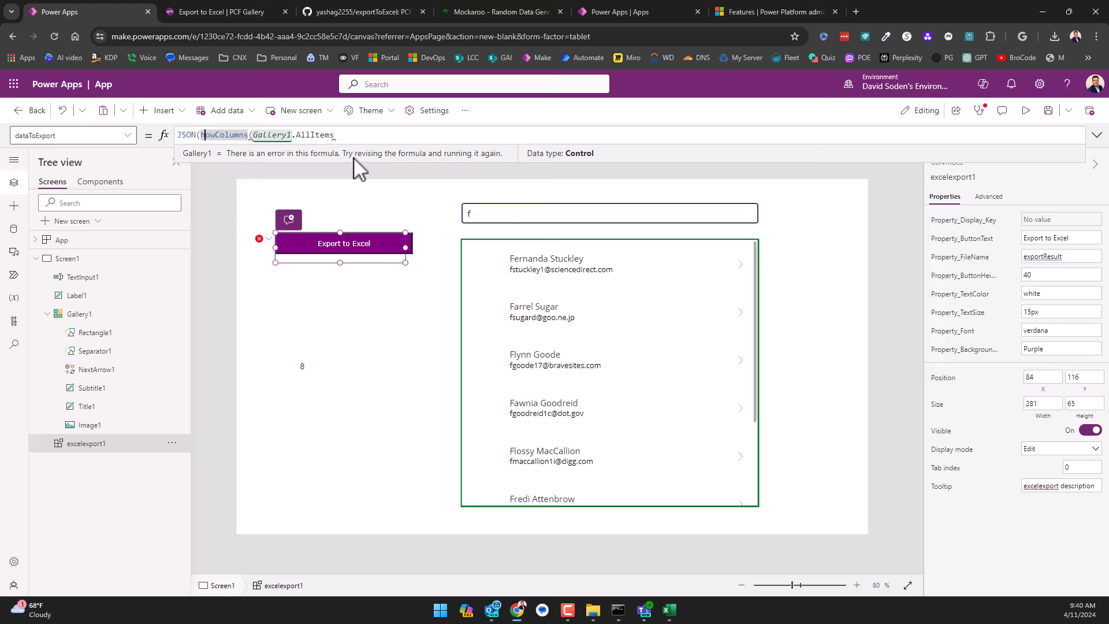
{"action": "type", "text": "s"}
{"action": "key", "text": "End"}
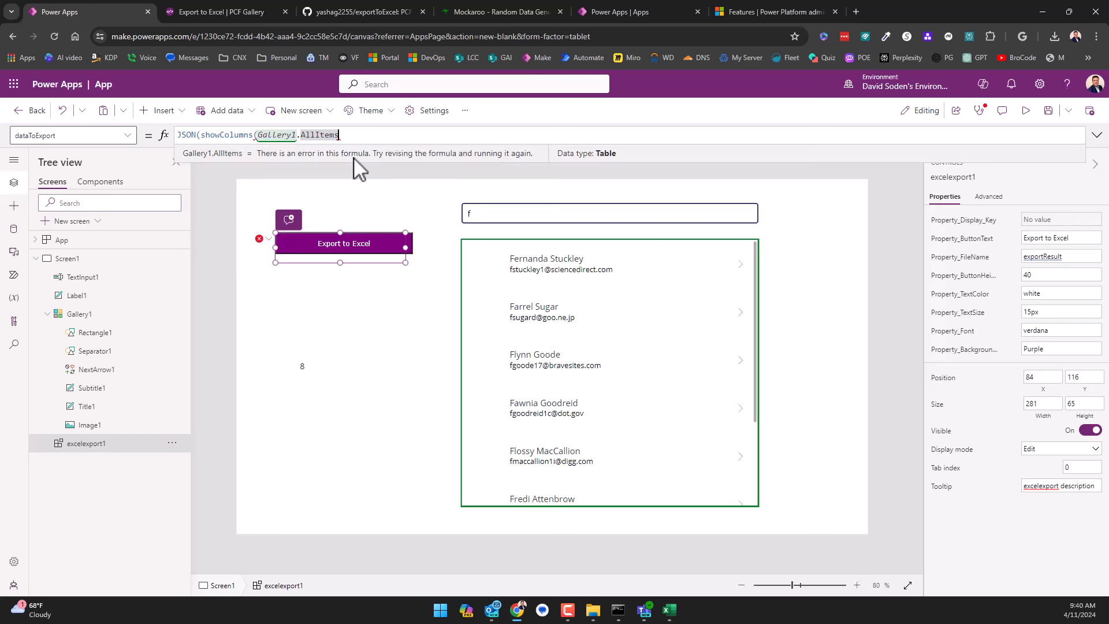
Try to enter a column starting with "fir" after Gallery1.AllItems in the showColumns function, and clear the attempt.
{"action": "type", "text": ","}
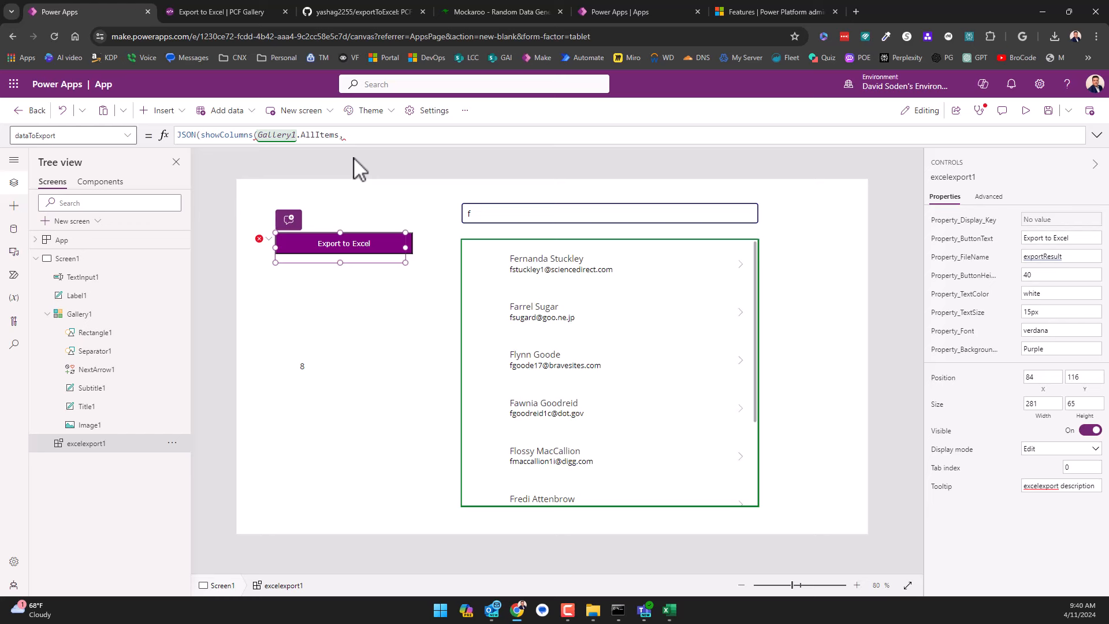
{"action": "key", "text": "BackSpace"}
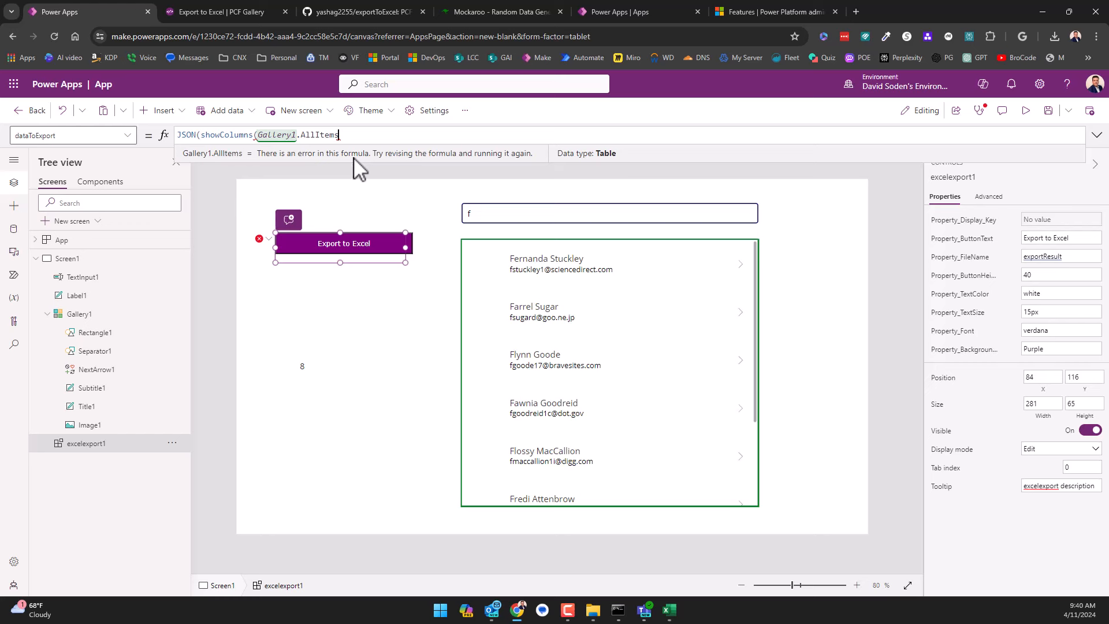
{"action": "type", "text": ",fir"}
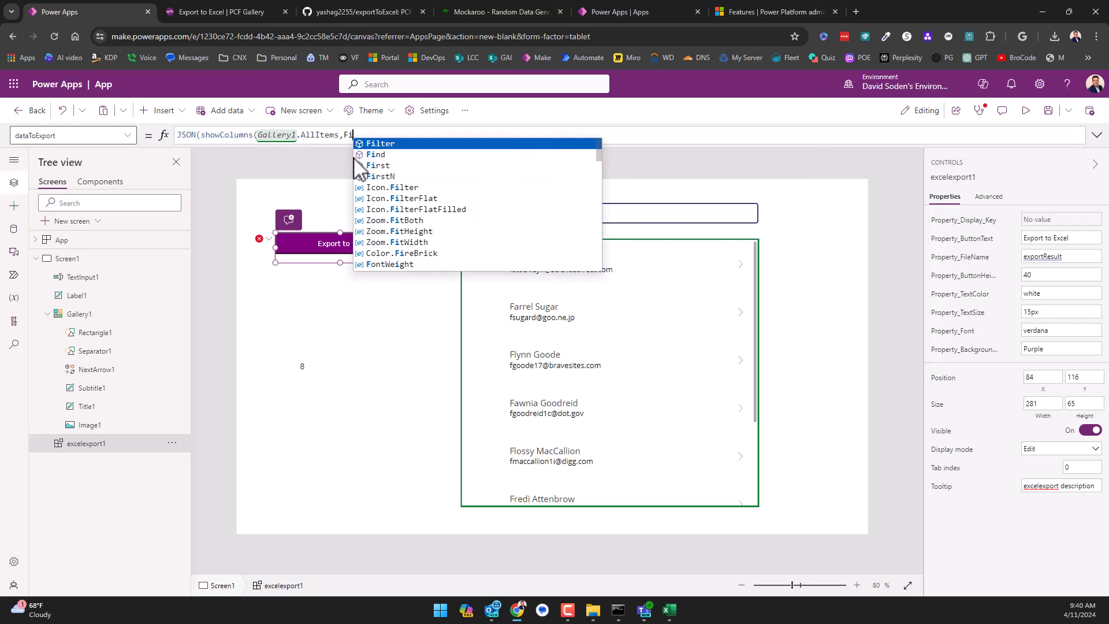
{"action": "key", "text": "BackSpace"}
{"action": "key", "text": "BackSpace"}
{"action": "key", "text": "BackSpace"}
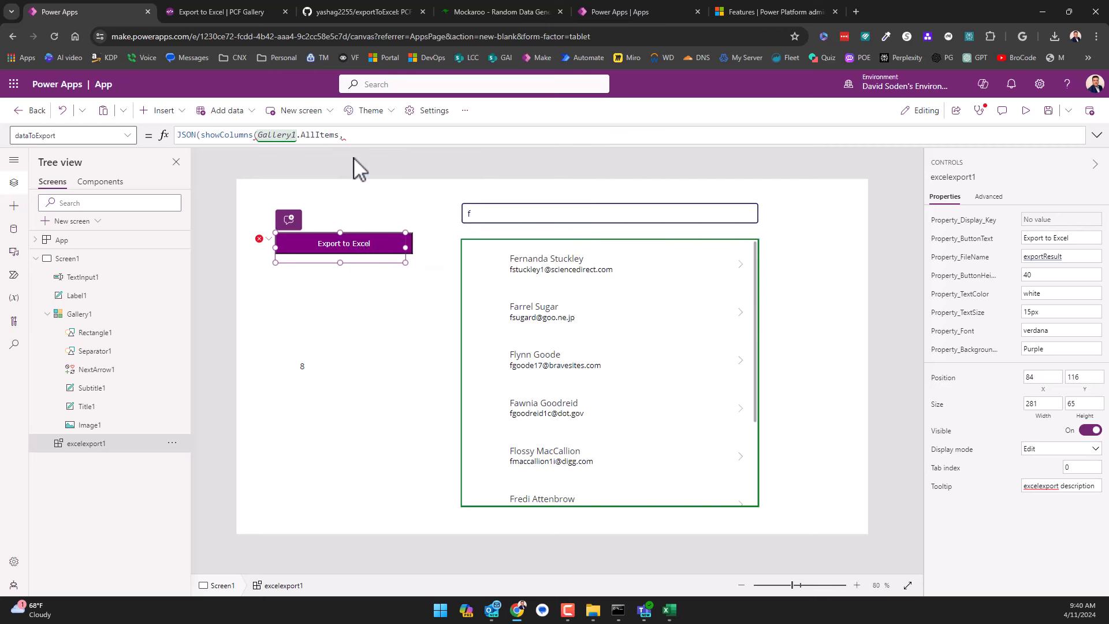
{"action": "type", "text": "fir"}
{"action": "key", "text": "BackSpace"}
{"action": "key", "text": "BackSpace"}
{"action": "key", "text": "BackSpace"}
{"action": "key", "text": "BackSpace"}
Delete the Gallery1.AllItems argument from the showColumns function and undo the deletion.
{"action": "key", "text": "shift+Left"}
{"action": "key", "text": "shift+Left"}
{"action": "key", "text": "shift+Left"}
{"action": "key", "text": "shift+Left"}
{"action": "key", "text": "shift+Left"}
{"action": "key", "text": "shift+Left"}
{"action": "key", "text": "shift+Left"}
{"action": "key", "text": "shift+Left"}
{"action": "key", "text": "shift+Left"}
{"action": "key", "text": "shift+Left"}
{"action": "key", "text": "shift+Left"}
{"action": "key", "text": "shift+Left"}
{"action": "key", "text": "shift+Left"}
{"action": "key", "text": "shift+Left"}
{"action": "key", "text": "shift+Left"}
{"action": "key", "text": "shift+Left"}
{"action": "key", "text": "shift+Left"}
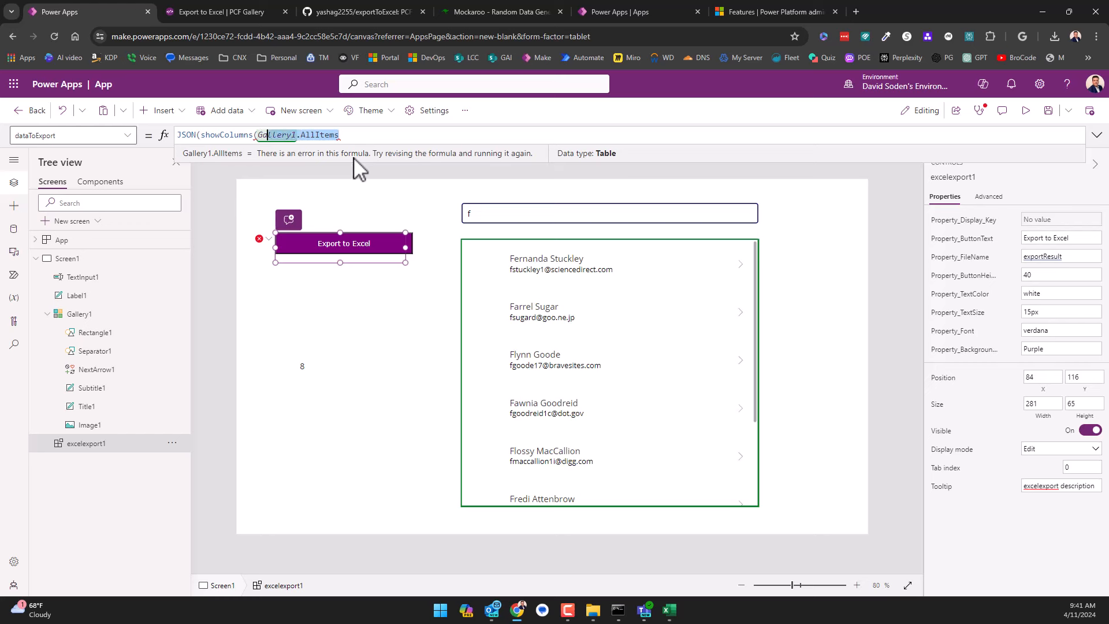
{"action": "key", "text": "BackSpace"}
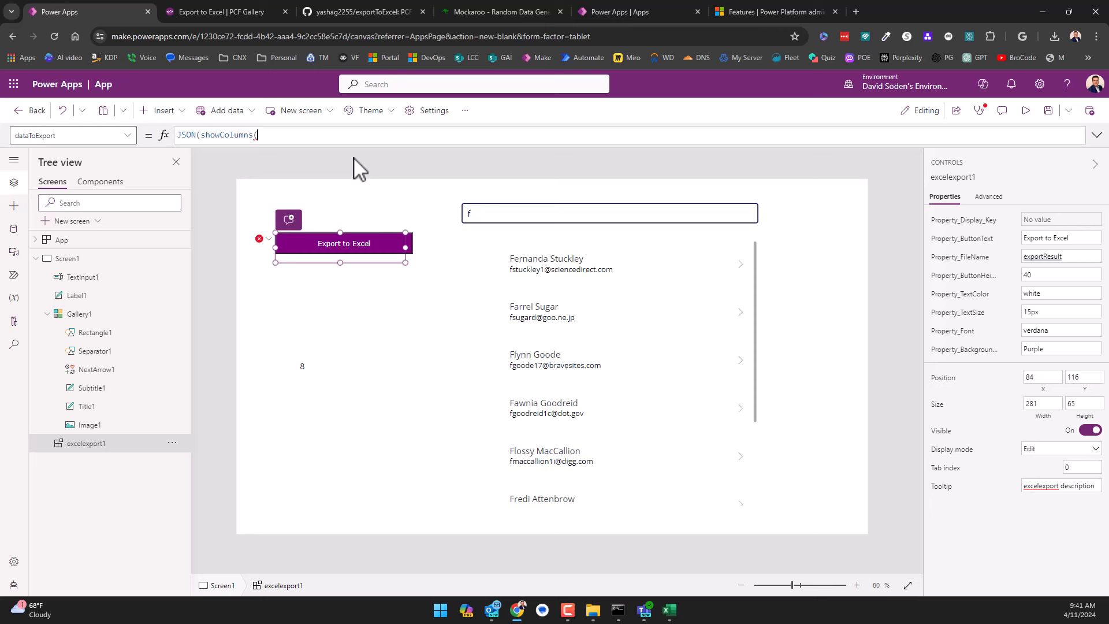
{"action": "key", "text": "ctrl+z"}
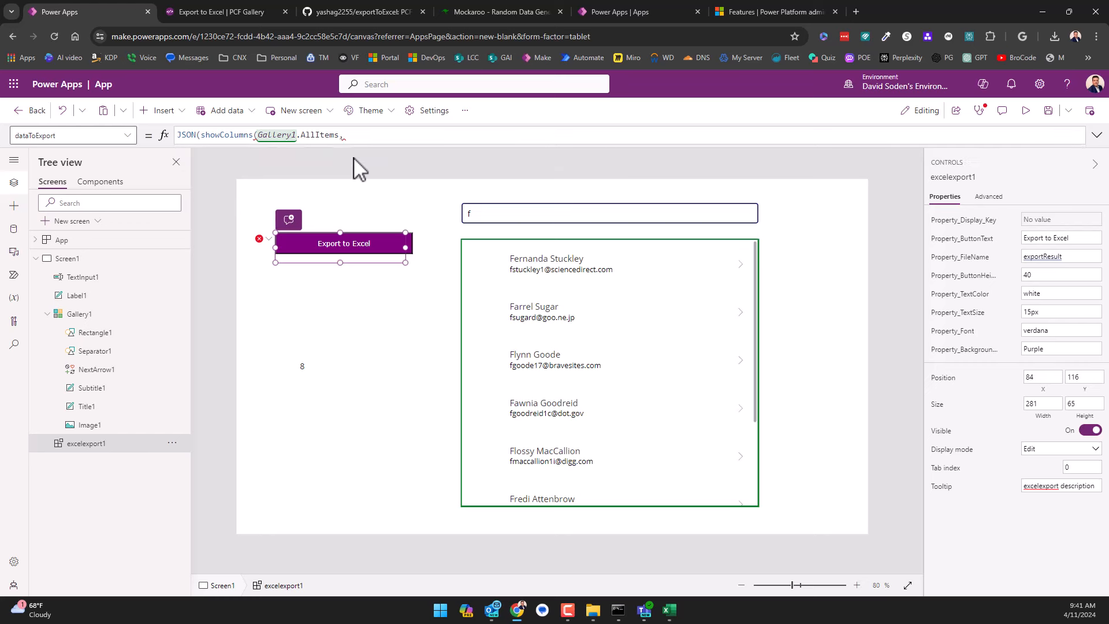
Replace the whole dataToExport formula with a fresh JSON function containing ShowColumns on Gallery1.AllItems, ready for column arguments.
{"action": "key", "text": "ctrl+a"}
{"action": "key", "text": "BackSpace"}
{"action": "type", "text": "JSON"}
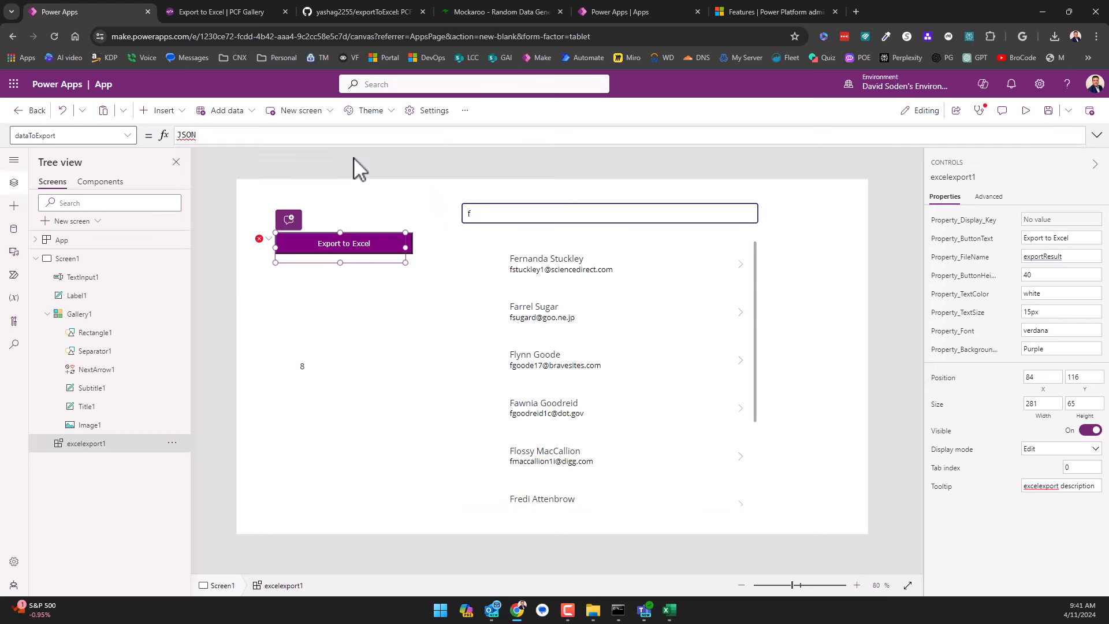
{"action": "type", "text": "("}
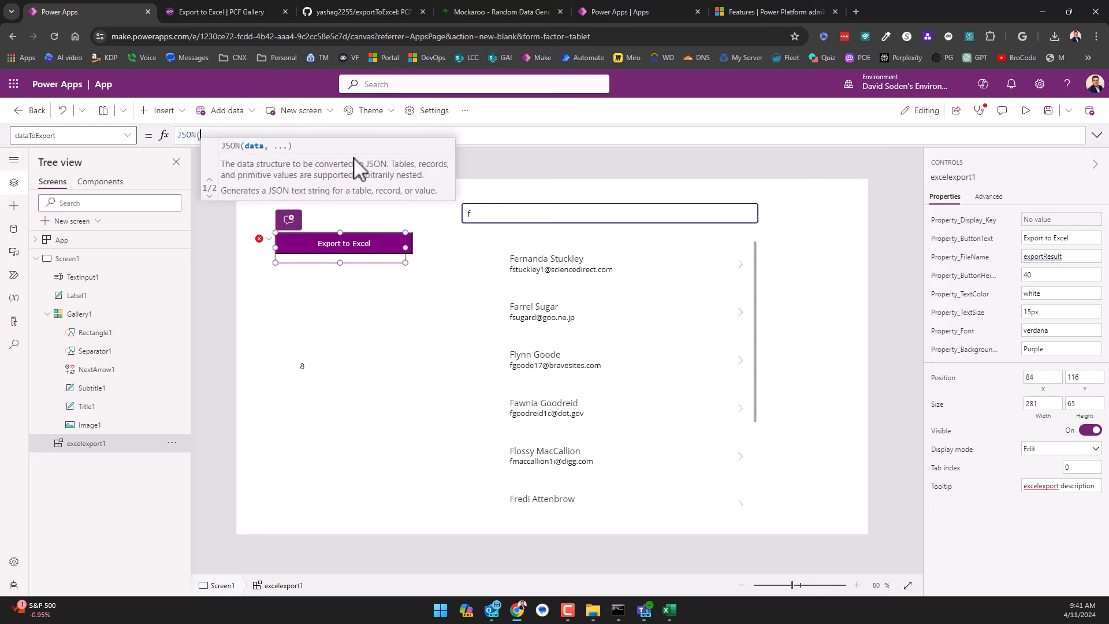
{"action": "type", "text": "Shoe"}
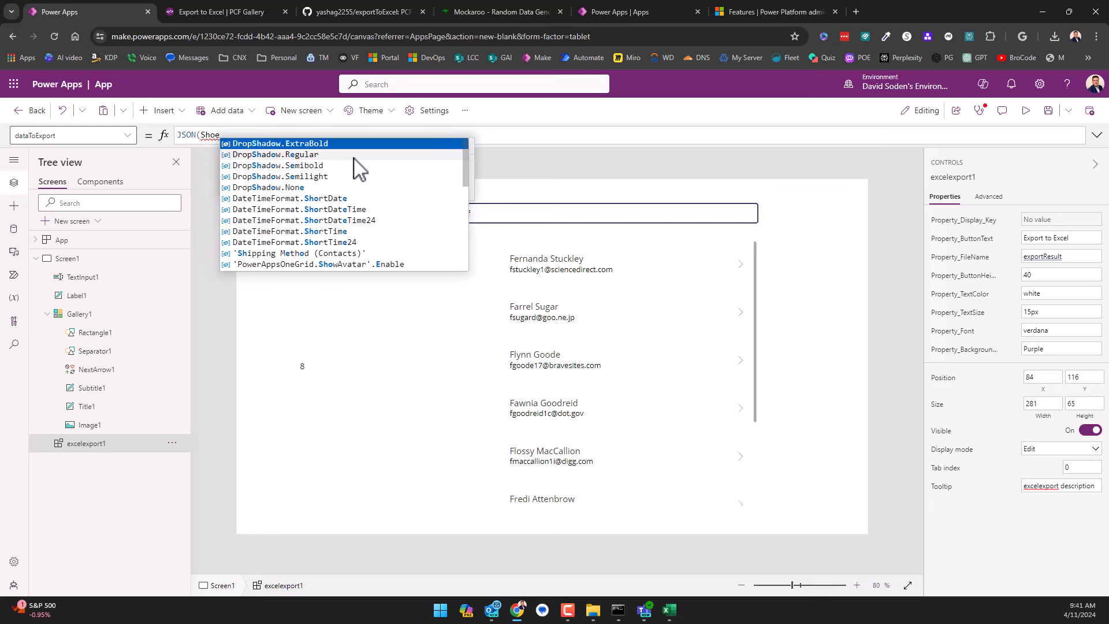
{"action": "key", "text": "BackSpace"}
{"action": "type", "text": "wColumns("}
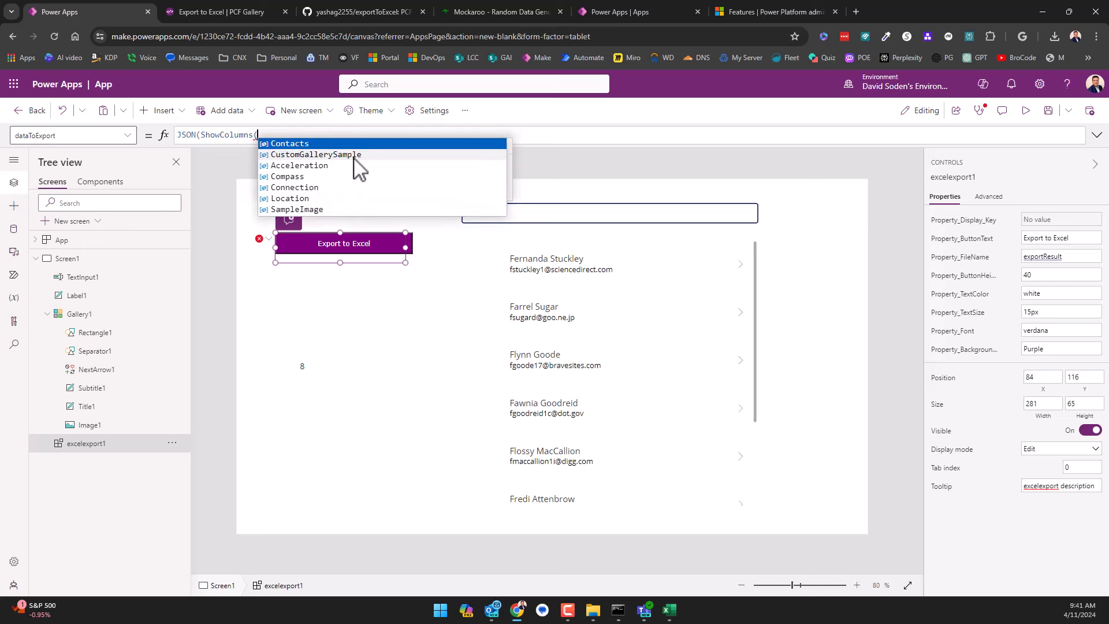
{"action": "type", "text": "Gallery1."}
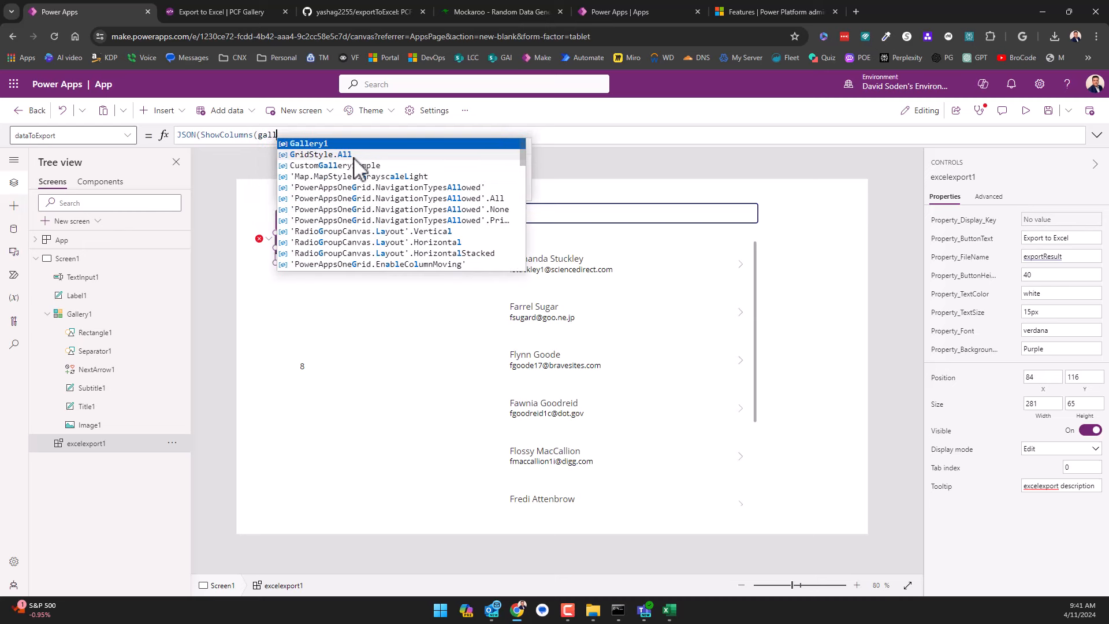
{"action": "key", "text": "Tab"}
{"action": "type", "text": ","}
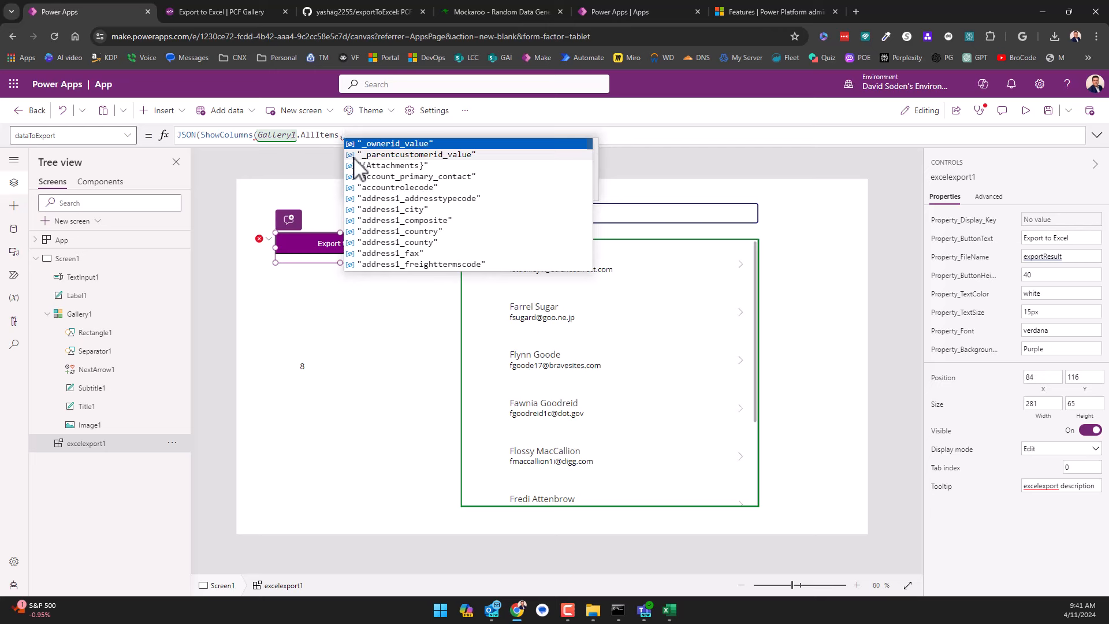
Add "fullname" and "firstname" as the first two ShowColumns columns, followed by a comma.
{"action": "type", "text": "\"fullname\""}
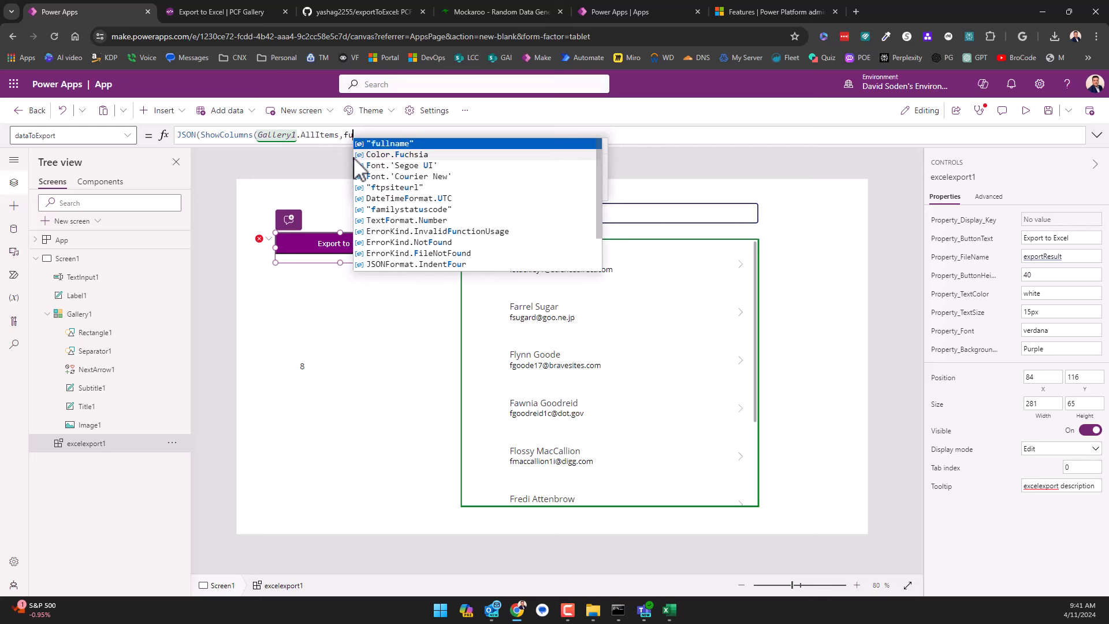
{"action": "key", "text": "Tab"}
{"action": "type", "text": ","}
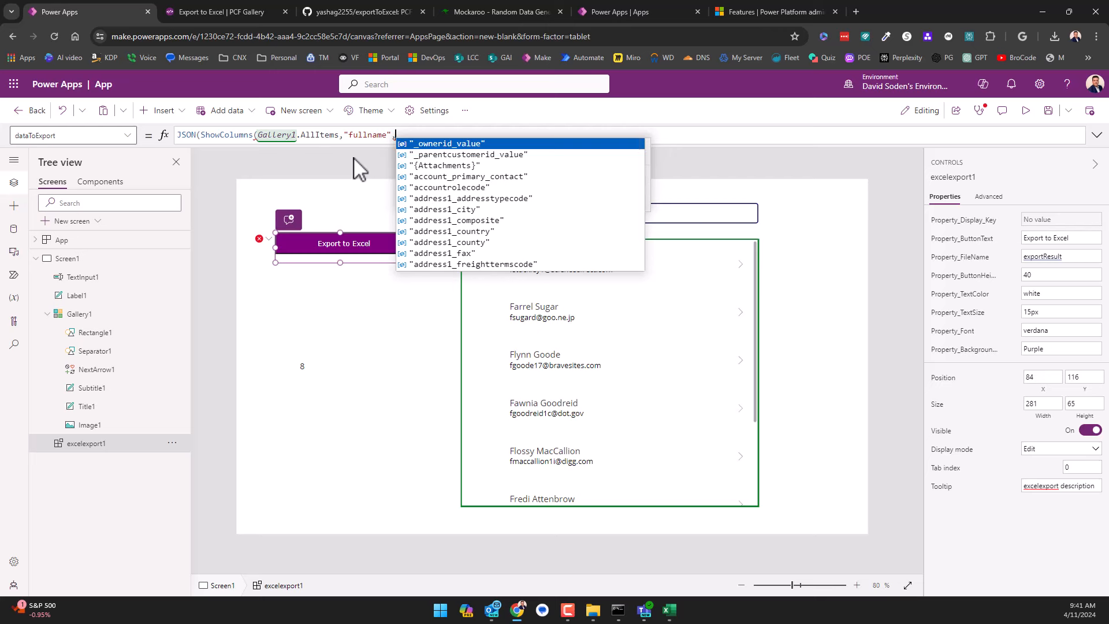
{"action": "type", "text": "fir"}
{"action": "key", "text": "Down"}
{"action": "key", "text": "Down"}
{"action": "key", "text": "Down"}
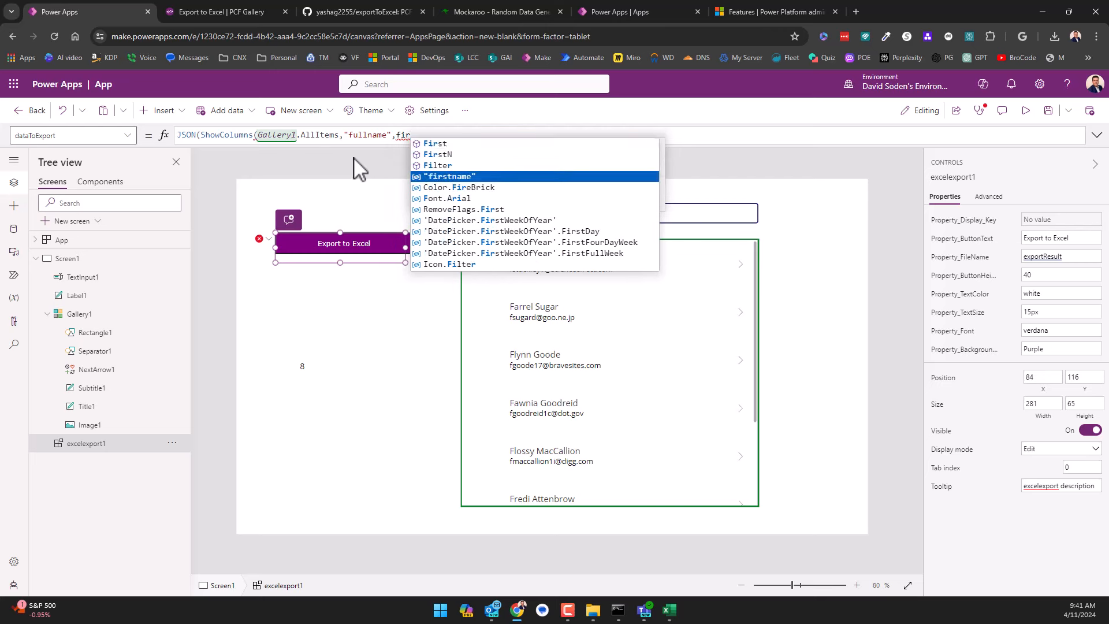
{"action": "key", "text": "Tab"}
{"action": "type", "text": ","}
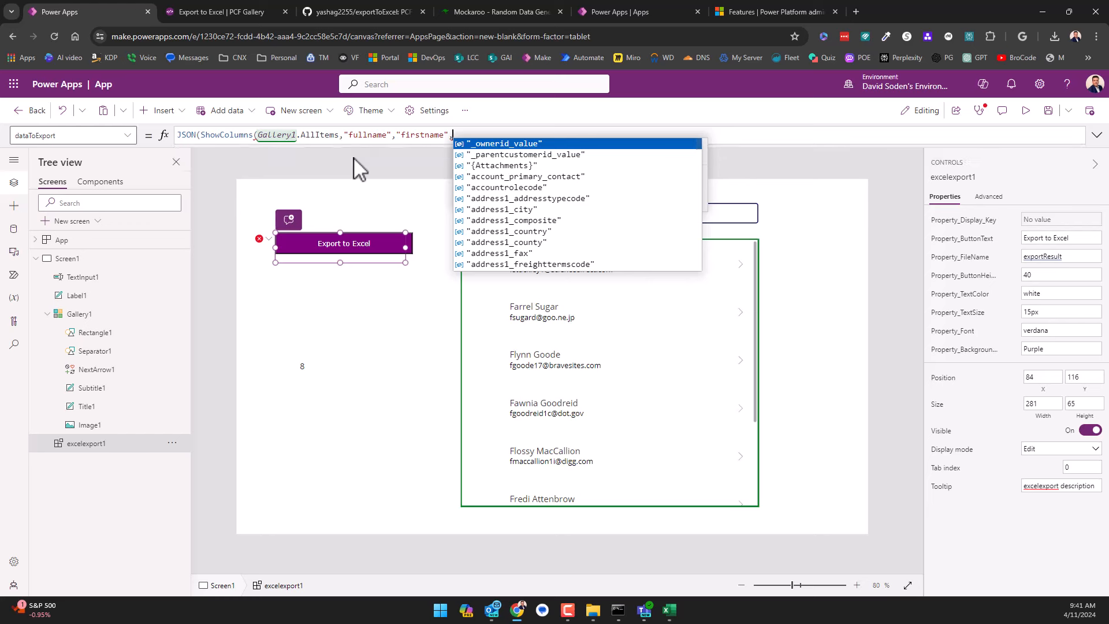
Add "lastname" as the last ShowColumns column and close both the ShowColumns and JSON functions.
{"action": "type", "text": "f"}
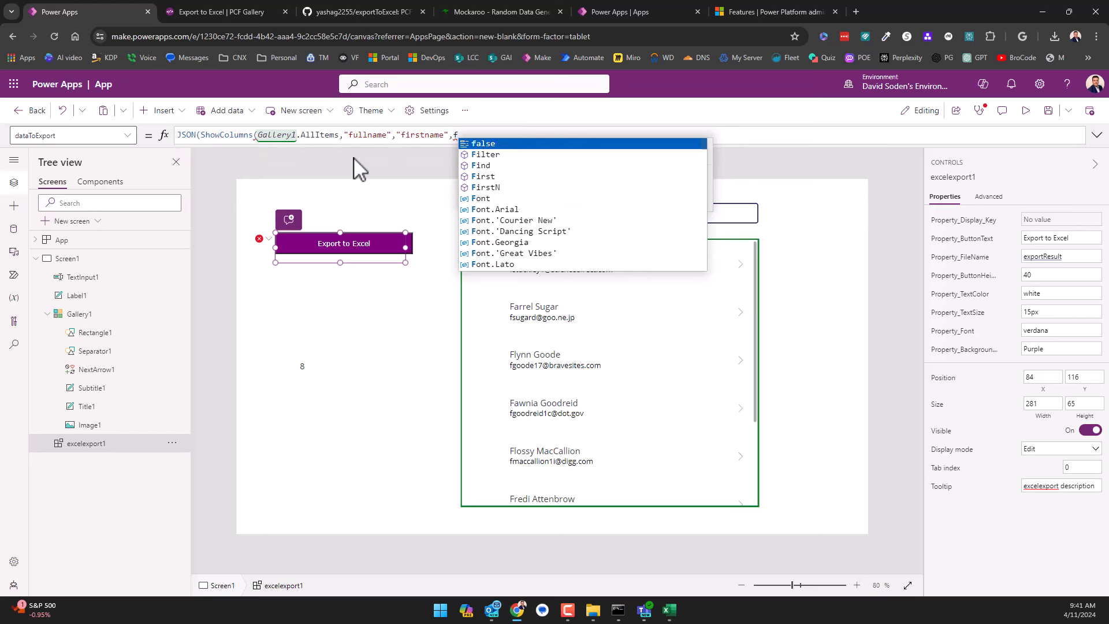
{"action": "key", "text": "BackSpace"}
{"action": "type", "text": "la"}
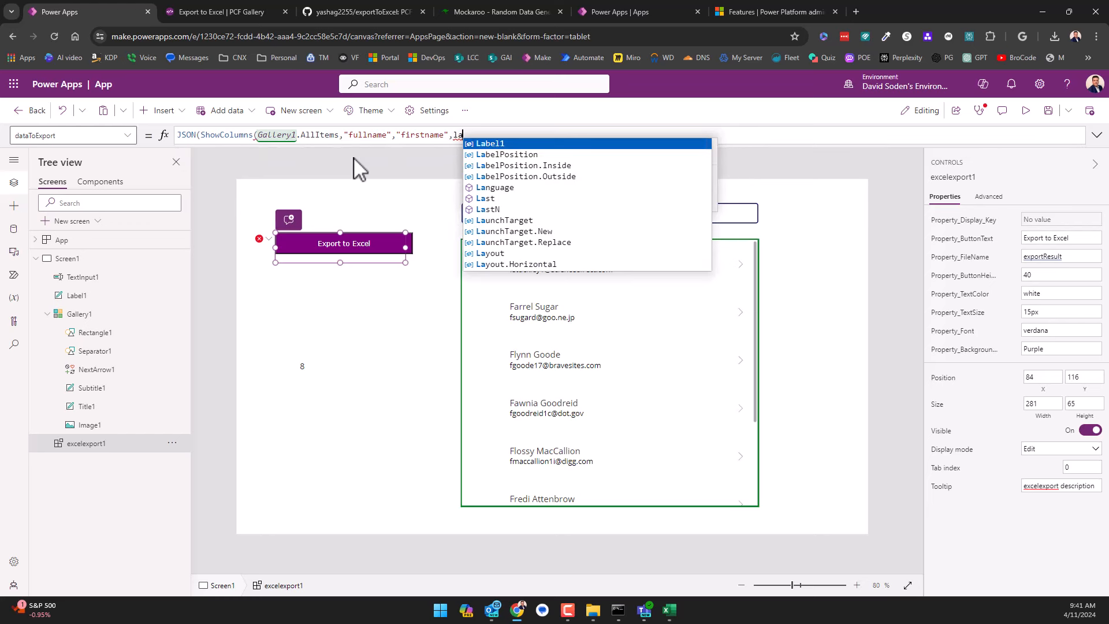
{"action": "type", "text": "st"}
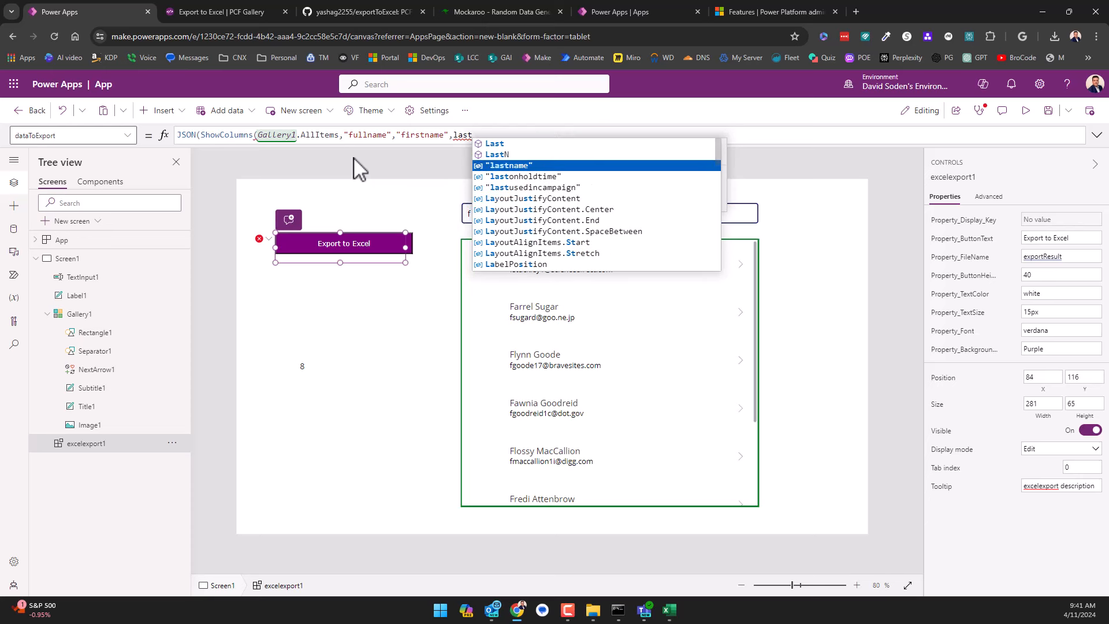
{"action": "key", "text": "Tab"}
{"action": "type", "text": "))"}
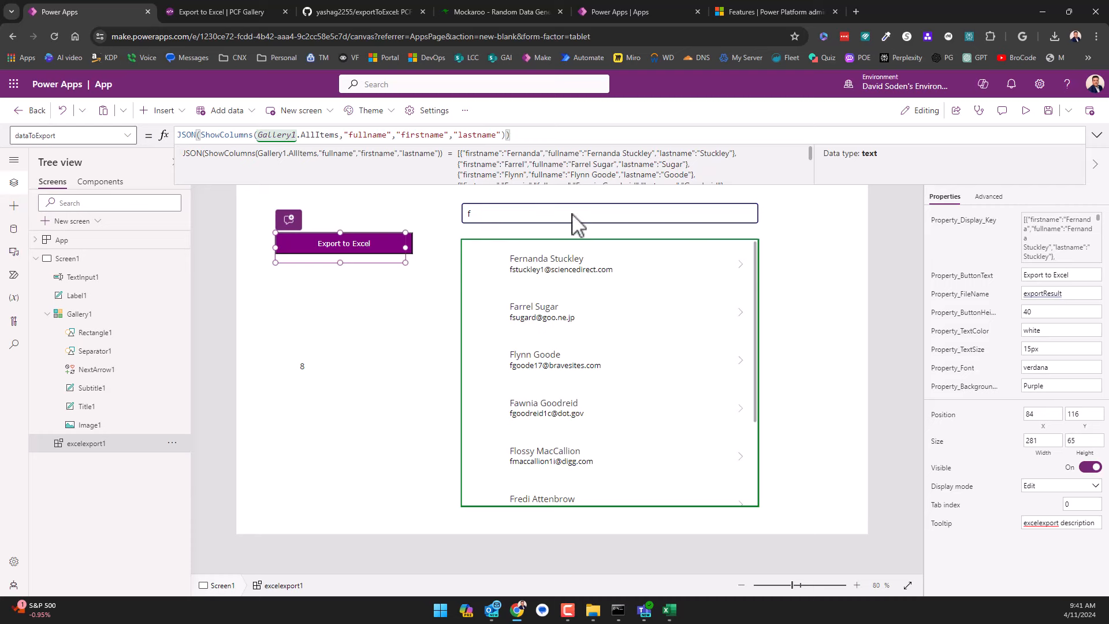
Preview the app, filter the contacts gallery with "so" and export the filtered rows to Excel.
{"action": "left_click", "coordinate": [1025, 111]}
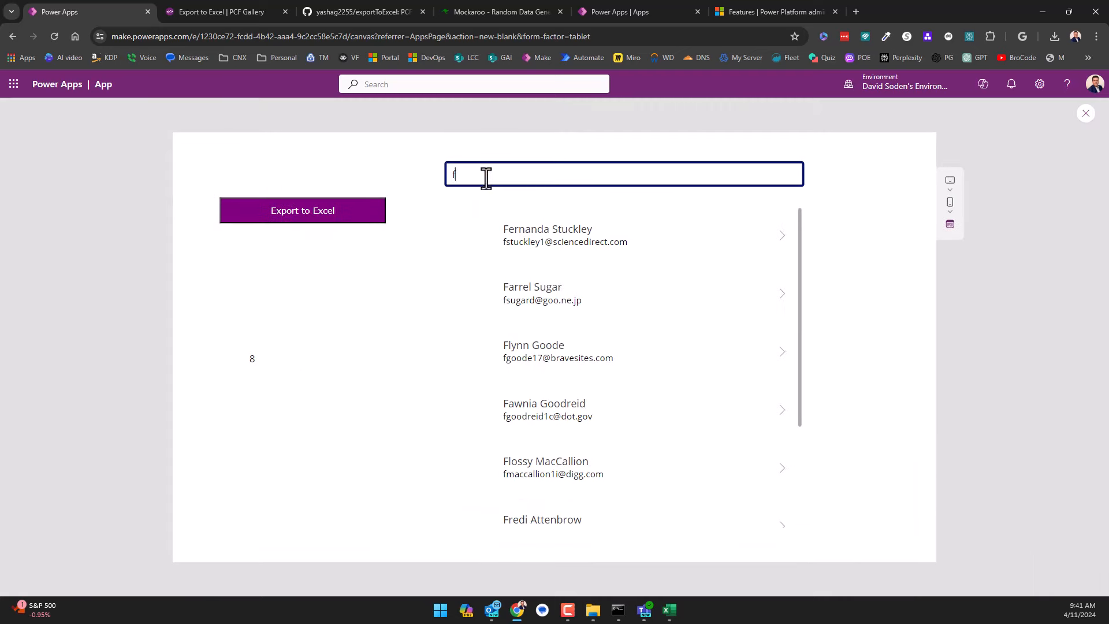
{"action": "key", "text": "ctrl+a"}
{"action": "type", "text": "so"}
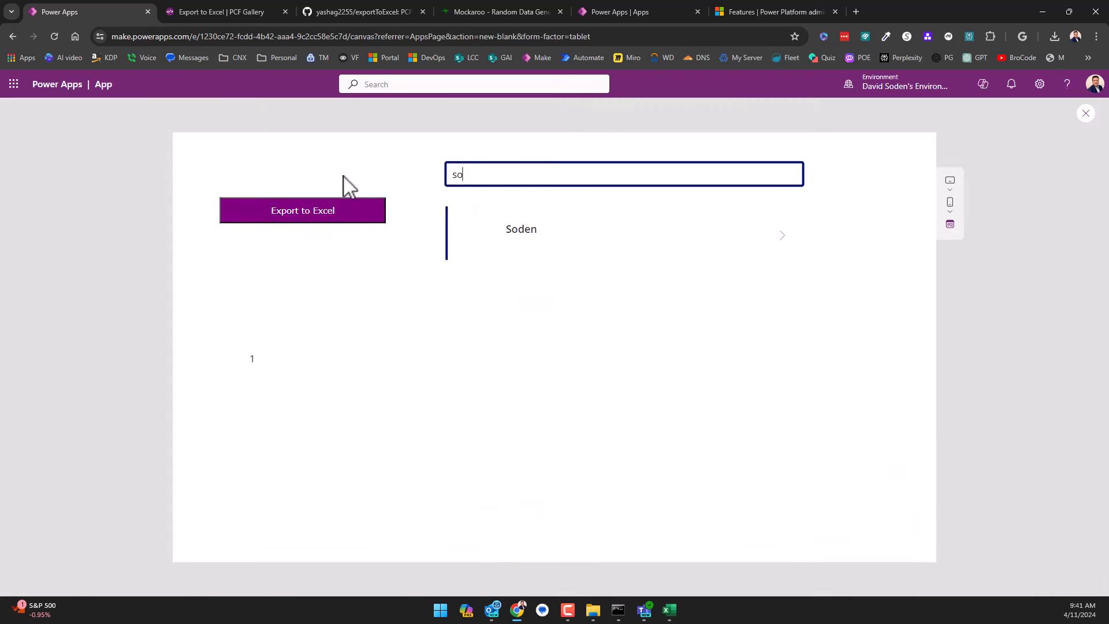
{"action": "left_click", "coordinate": [322, 221]}
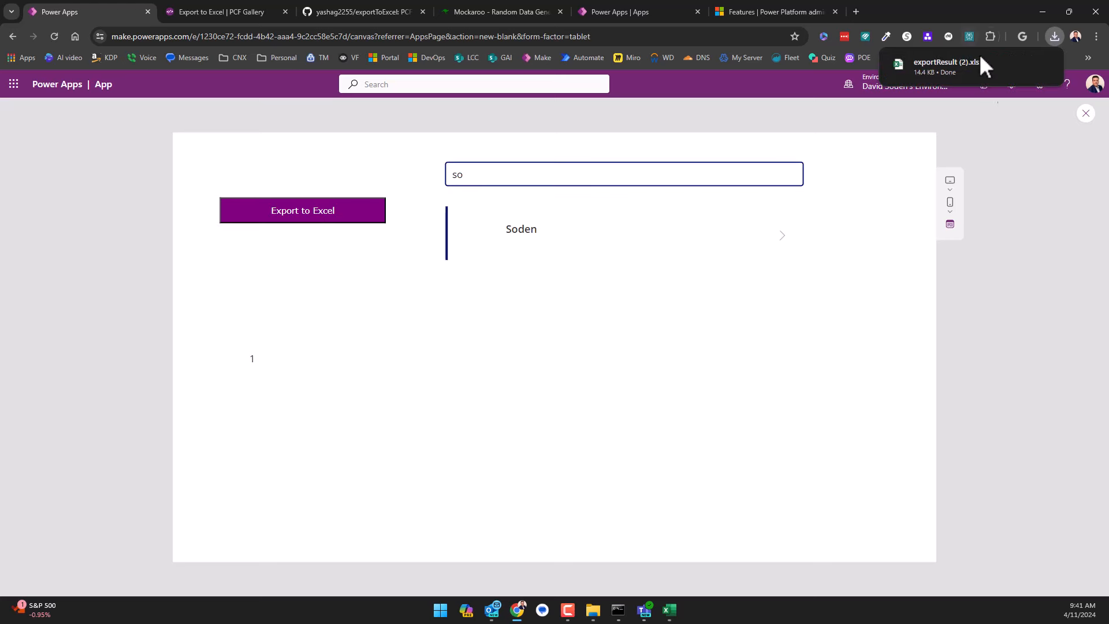
Open the downloaded exportResult (2).xlsx in Excel to check the exported columns, and close both exportResult workbooks.
{"action": "left_click", "coordinate": [953, 61]}
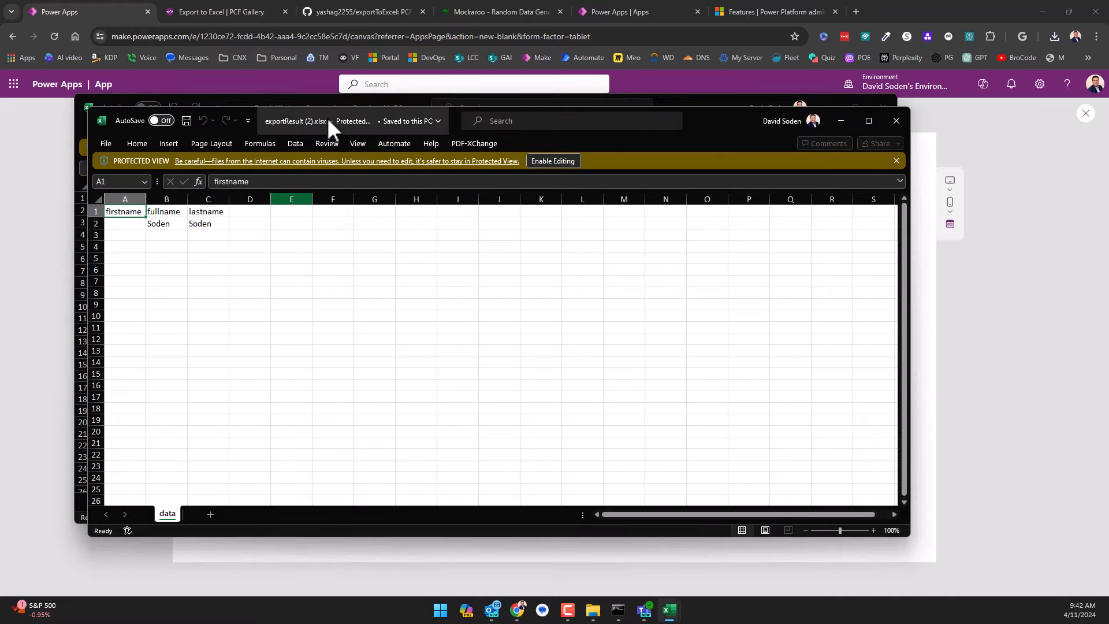
{"action": "left_click_drag", "start_coordinate": [723, 129], "coordinate": [983, 150]}
{"action": "left_click", "coordinate": [973, 138]}
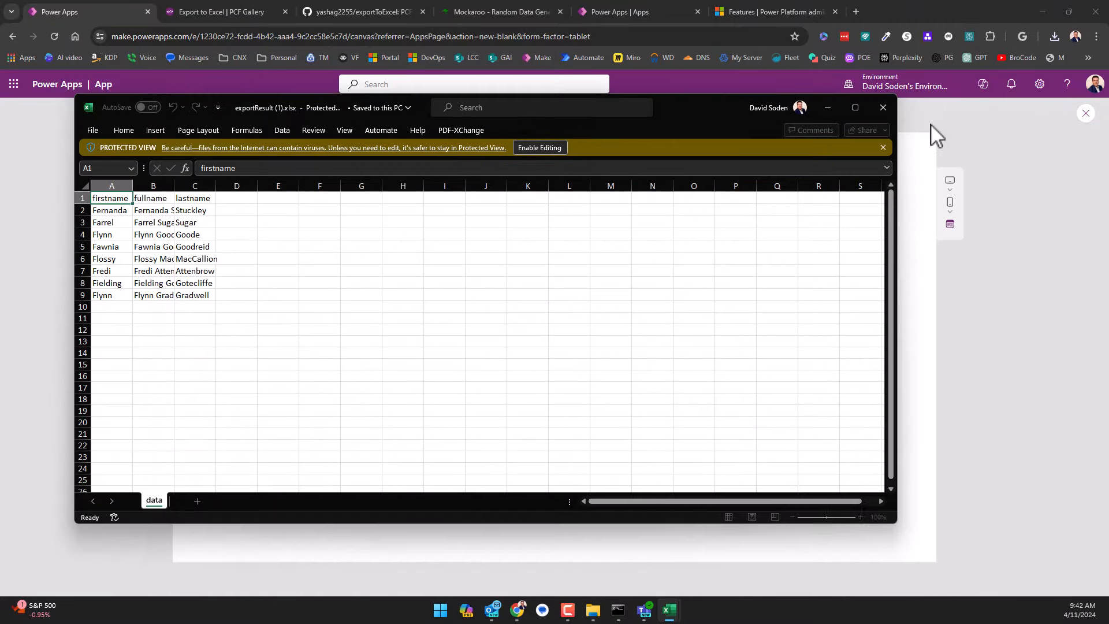
{"action": "left_click", "coordinate": [882, 107]}
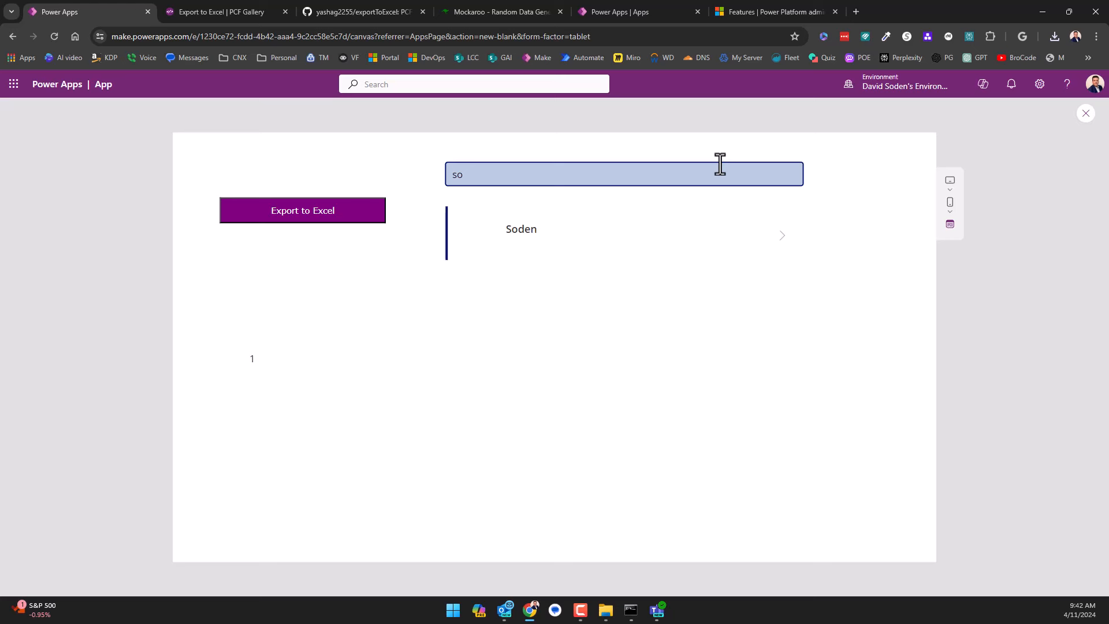
Switch to the Power Apps maker portal and open the Contact table from the environment's tables.
{"action": "left_click", "coordinate": [643, 10]}
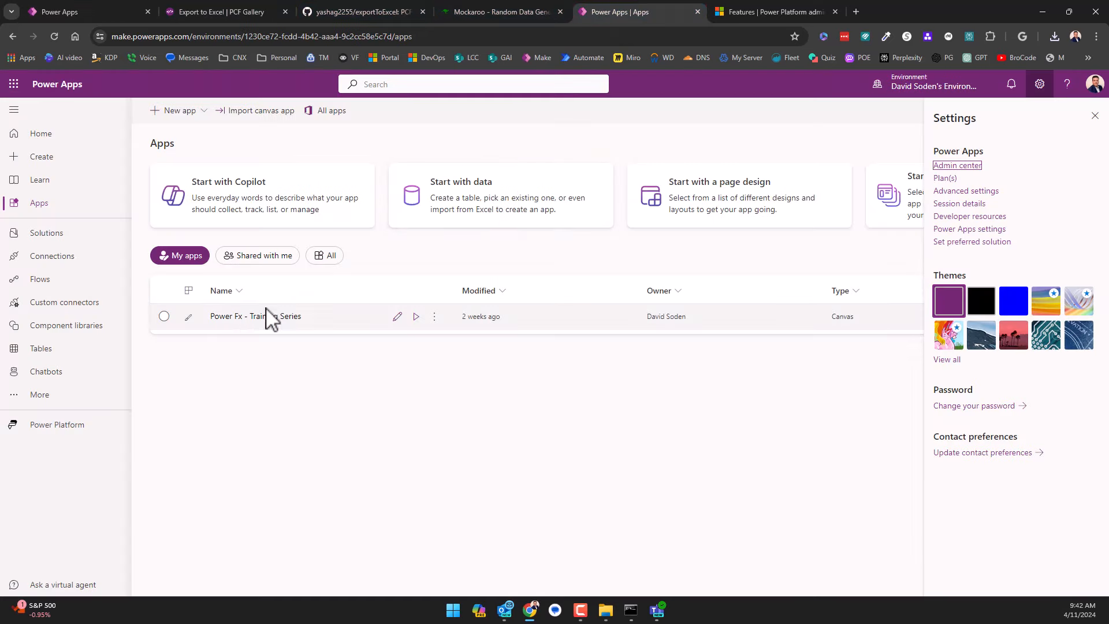
{"action": "left_click", "coordinate": [38, 349]}
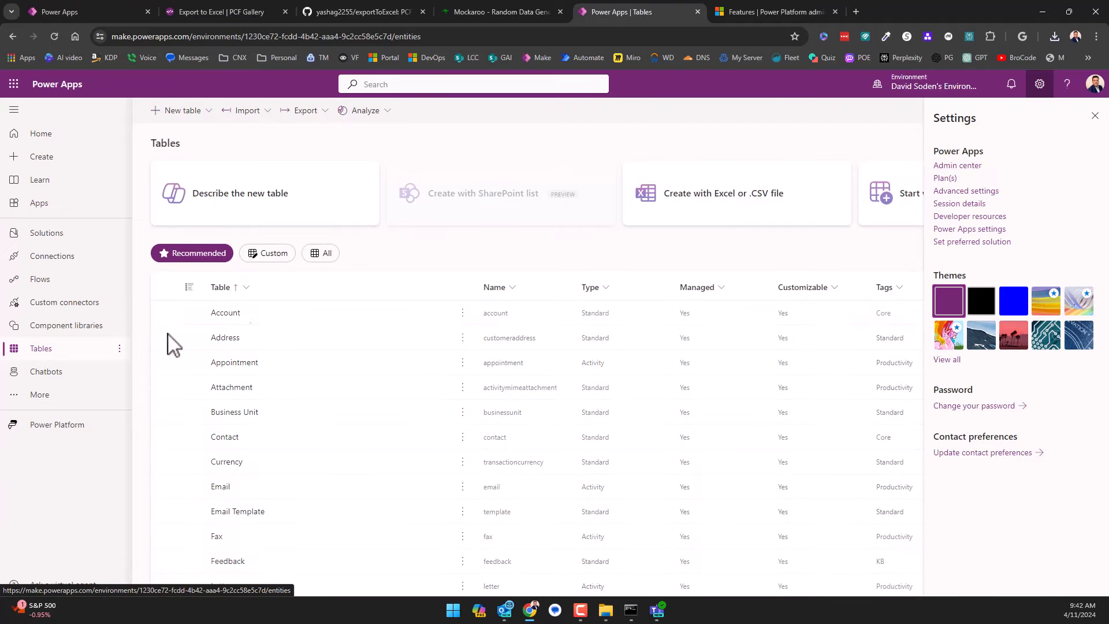
{"action": "scroll", "coordinate": [277, 422], "scroll_direction": "down", "scroll_amount": 2}
{"action": "left_click", "coordinate": [227, 325]}
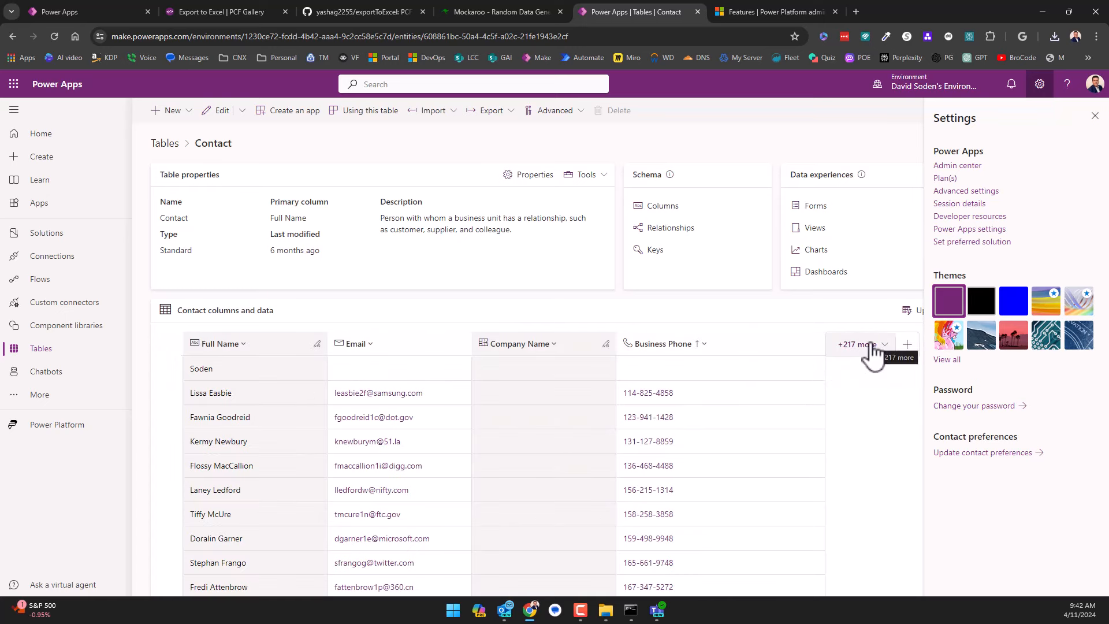
Browse the Contact table's additional existing columns and close the list without selecting any.
{"action": "left_click", "coordinate": [872, 347]}
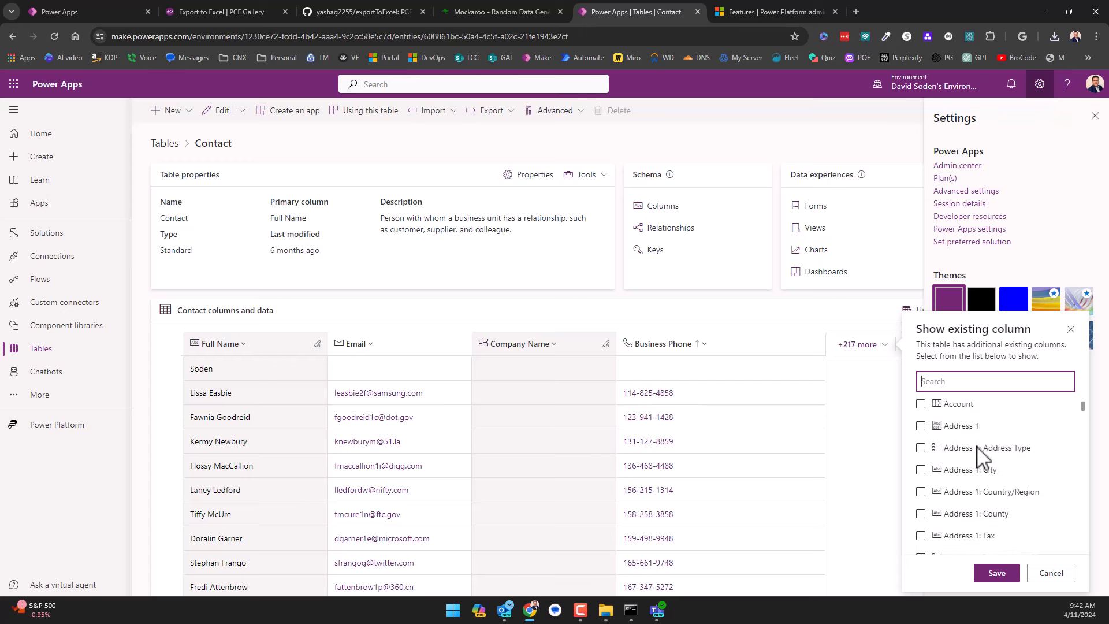
{"action": "scroll", "coordinate": [980, 457], "scroll_direction": "down", "scroll_amount": 20}
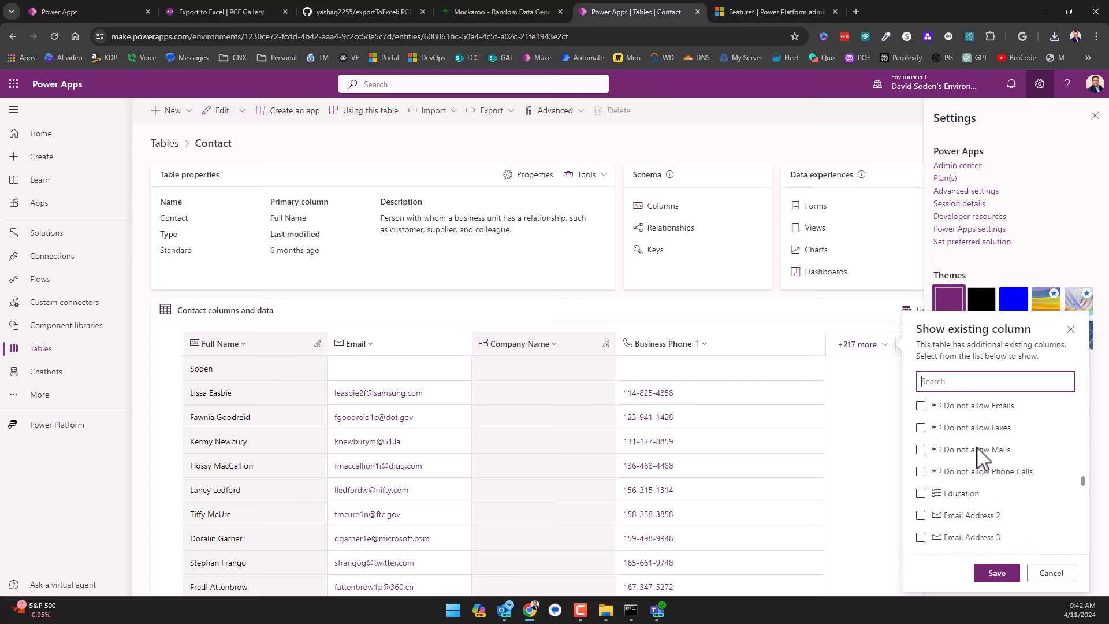
{"action": "scroll", "coordinate": [982, 462], "scroll_direction": "down", "scroll_amount": 15}
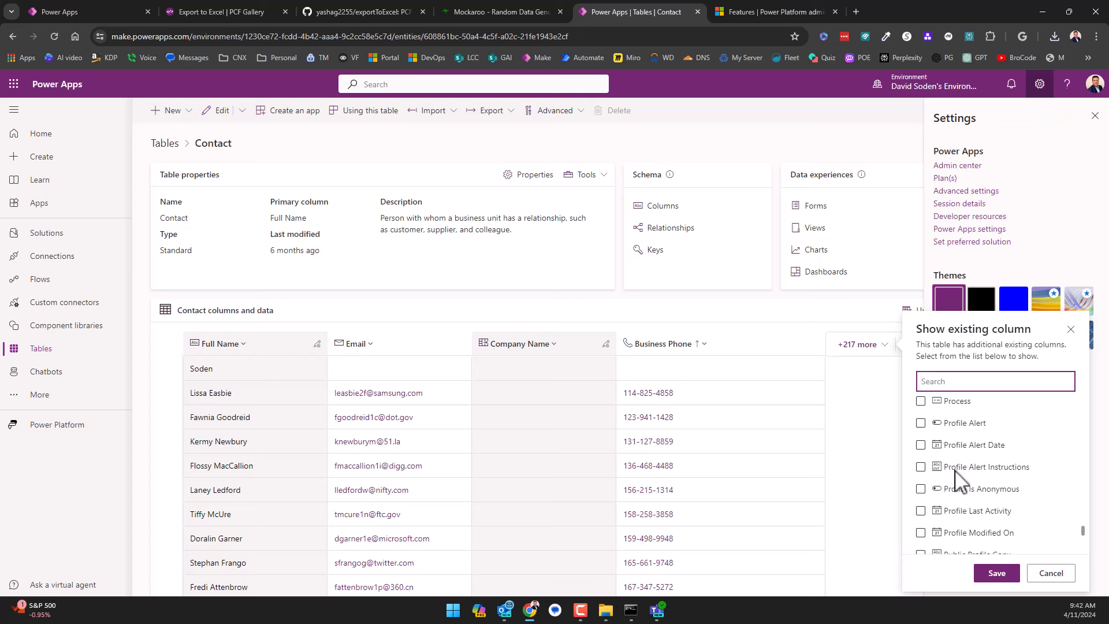
{"action": "left_click", "coordinate": [1054, 576]}
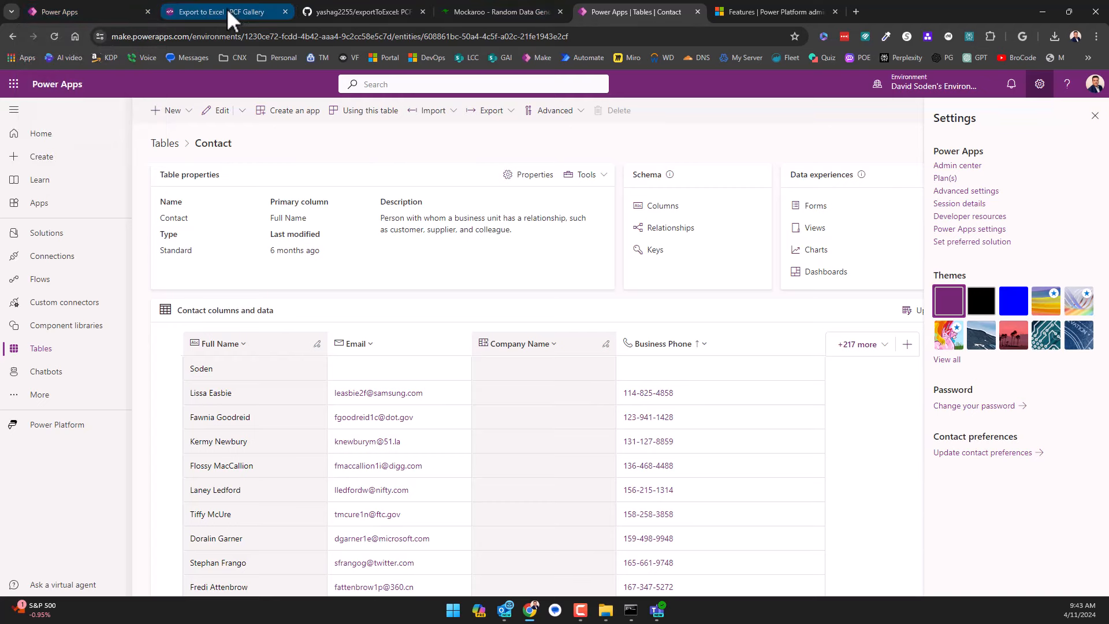
Revisit the exportToExcel repository page on GitHub and return to the running app preview.
{"action": "left_click", "coordinate": [362, 13]}
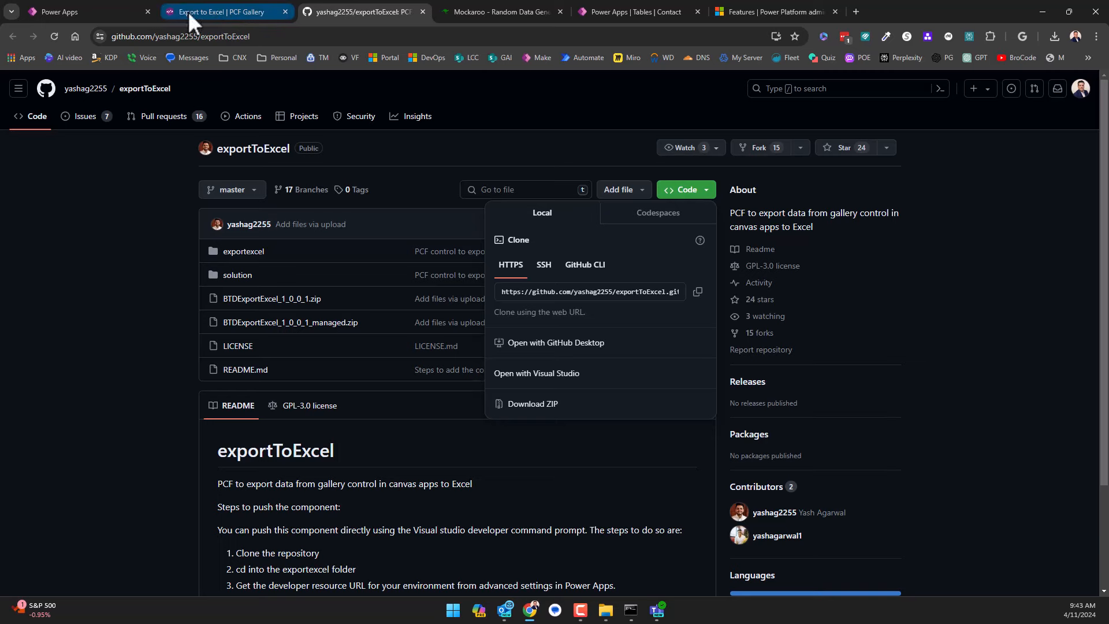
{"action": "left_click", "coordinate": [45, 12]}
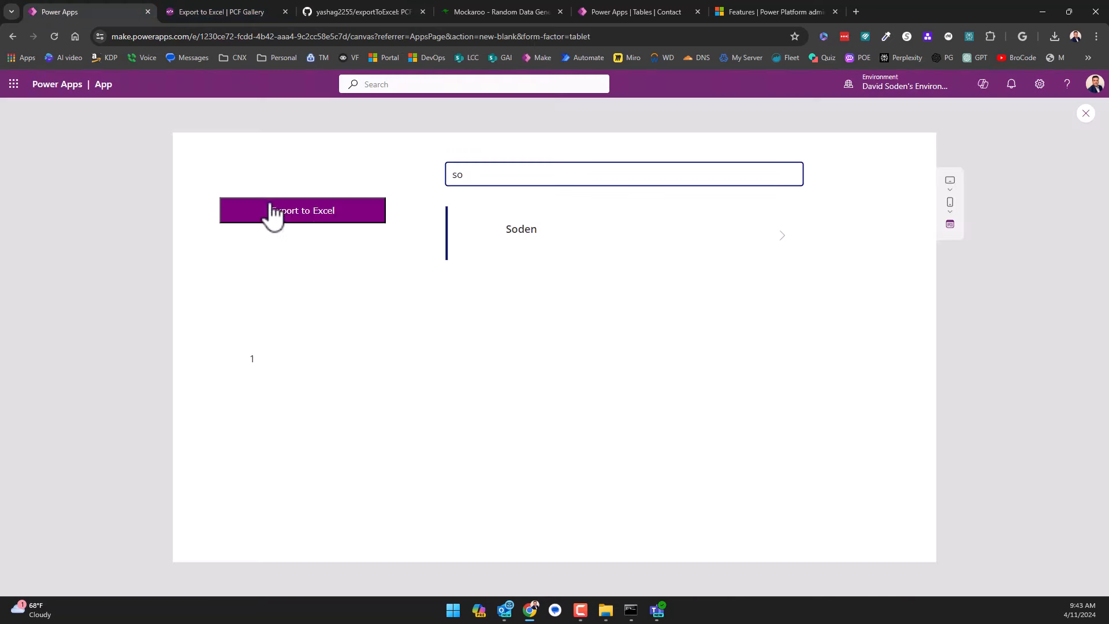